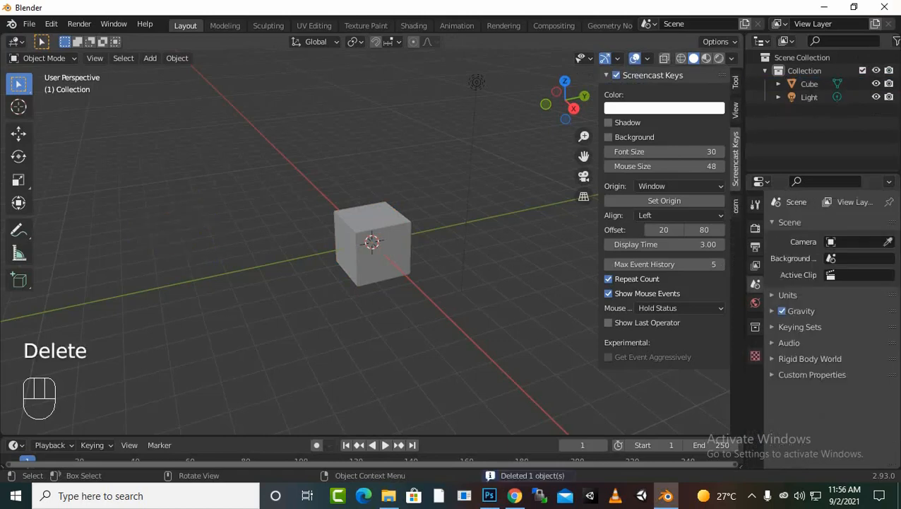
Delete the light object from the scene
left_click(477, 82)
key("Delete")
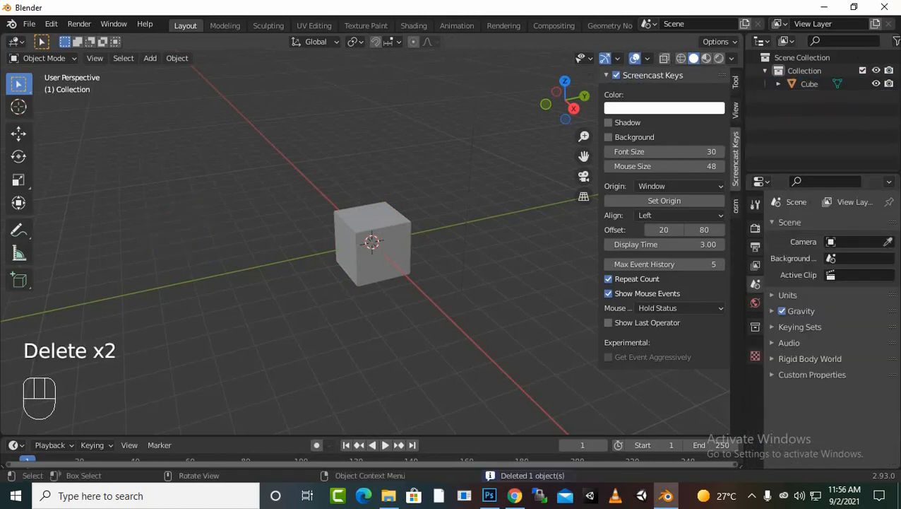
Enter Edit Mode on the cube and stretch its mesh along the X axis to nearly six times its length
middle_click_drag(297, 247, 367, 244)
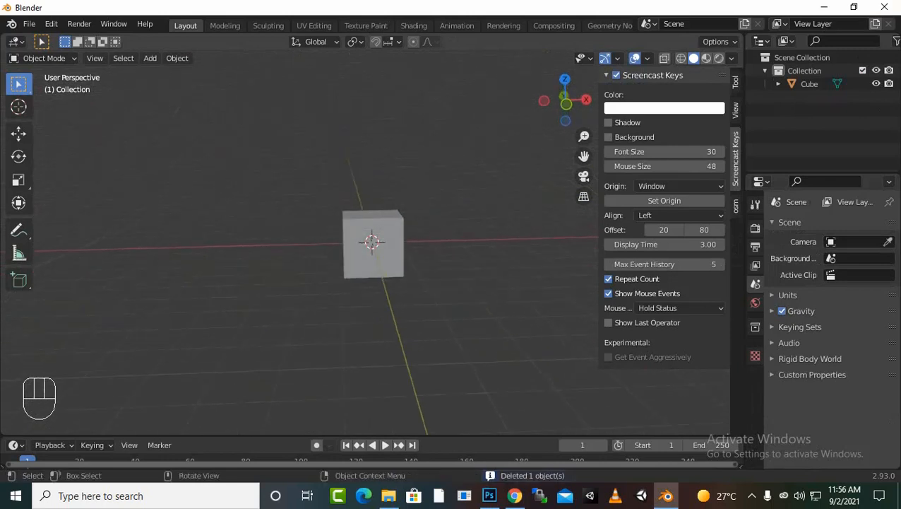
key("s")
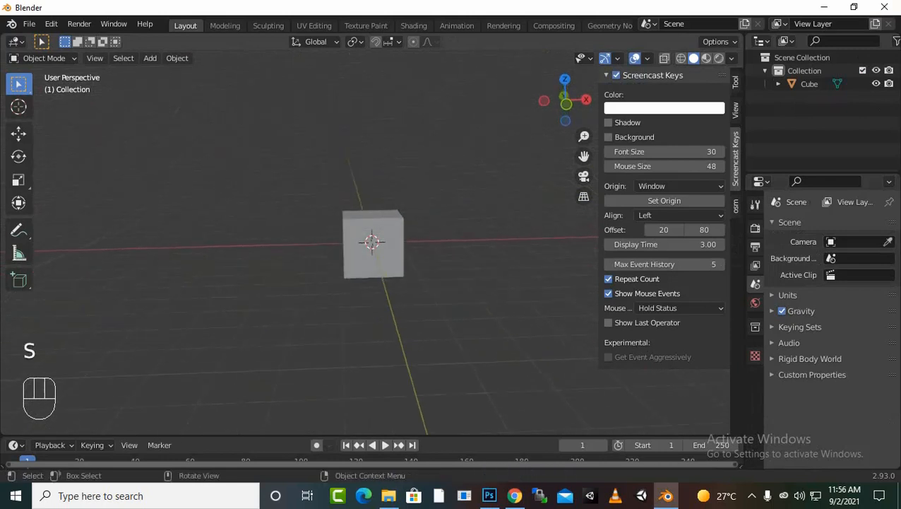
key("x")
key("Tab")
key("Tab")
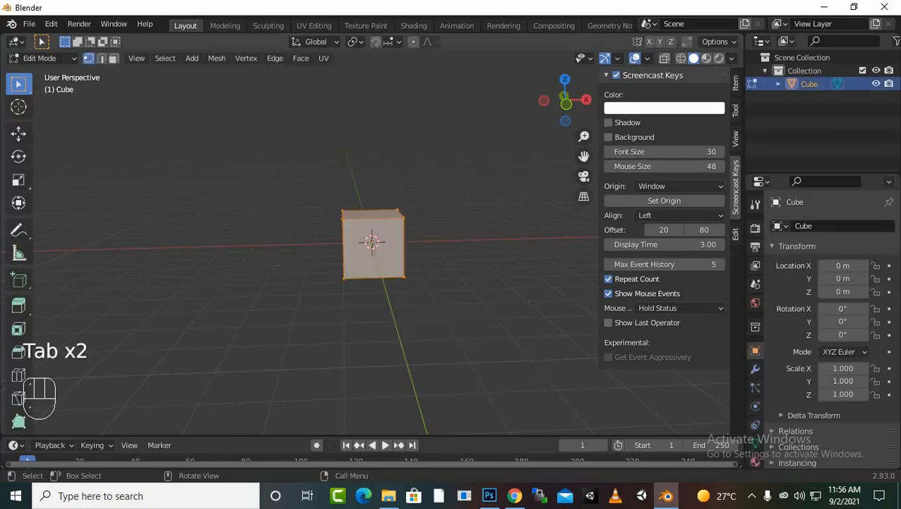
key("s")
key("x")
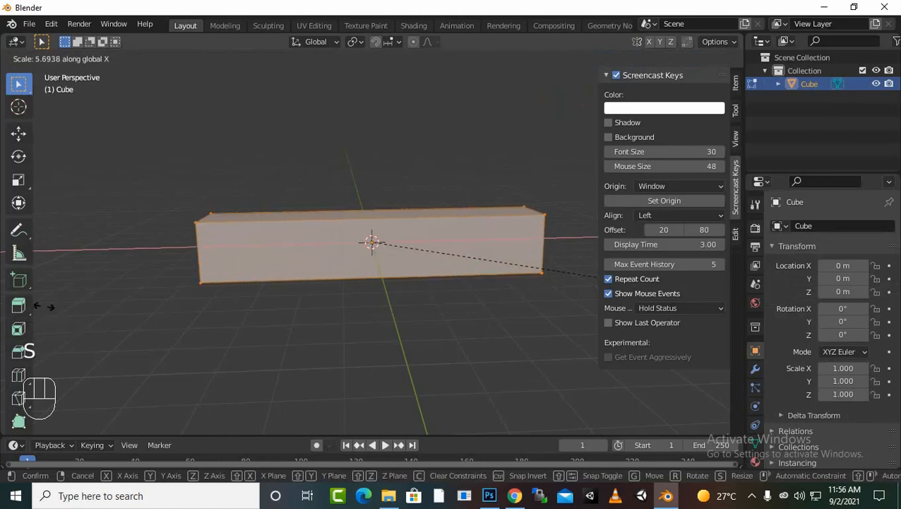
left_click(71, 300)
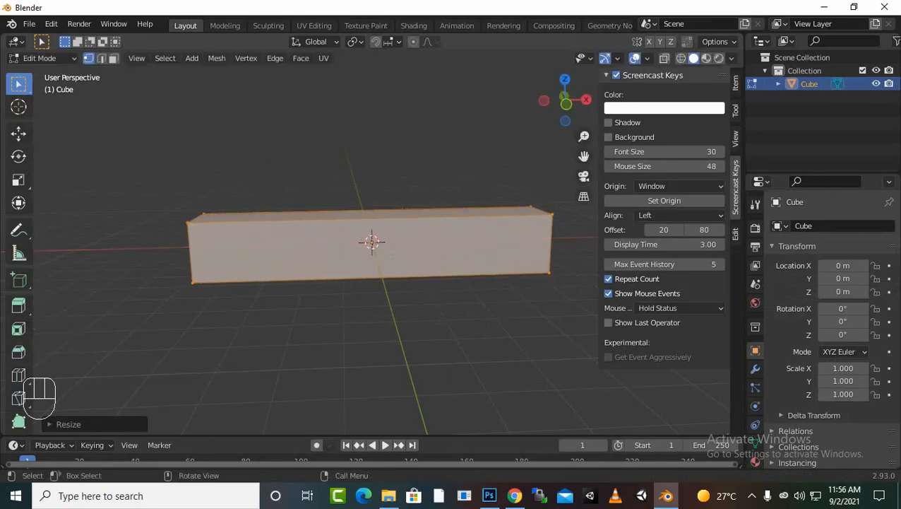
Flatten the elongated block along the Z axis to roughly two thirds of its height, fine-tuning it in front view
key("s")
key("z")
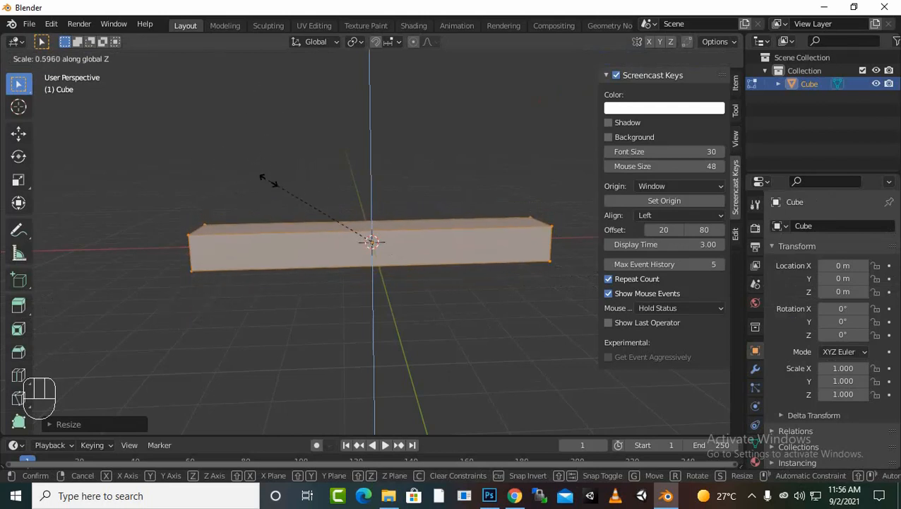
left_click(280, 138)
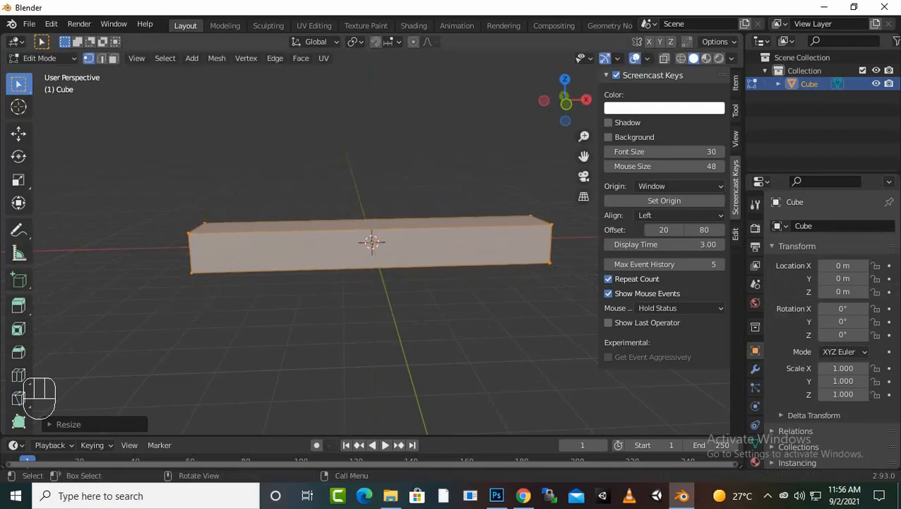
key("KP_1")
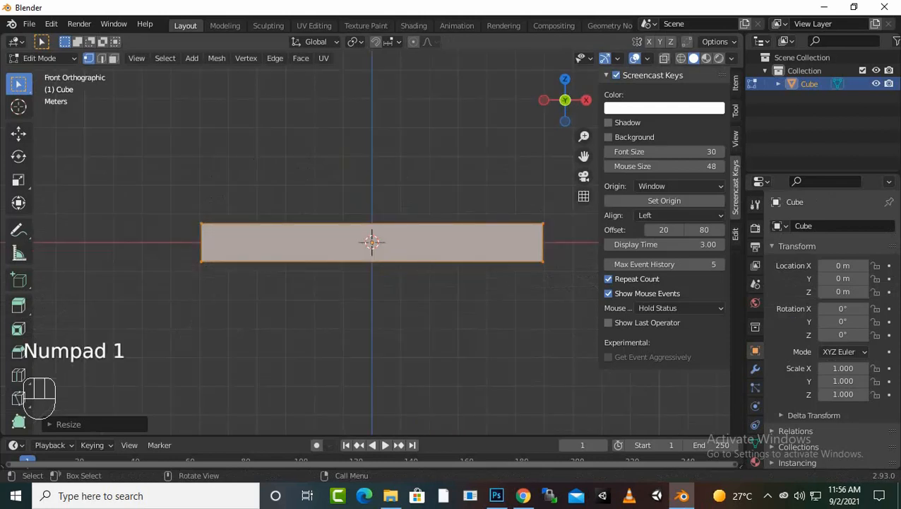
key("s")
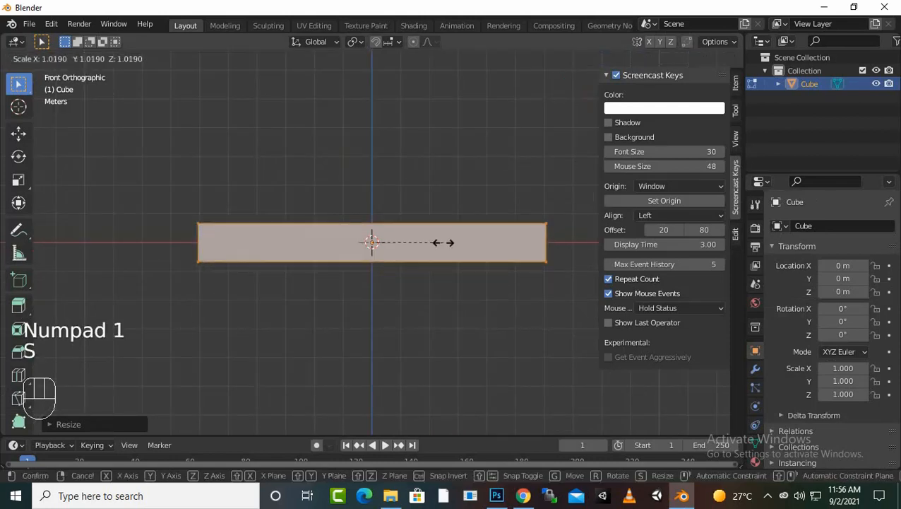
key("z")
left_click(445, 242)
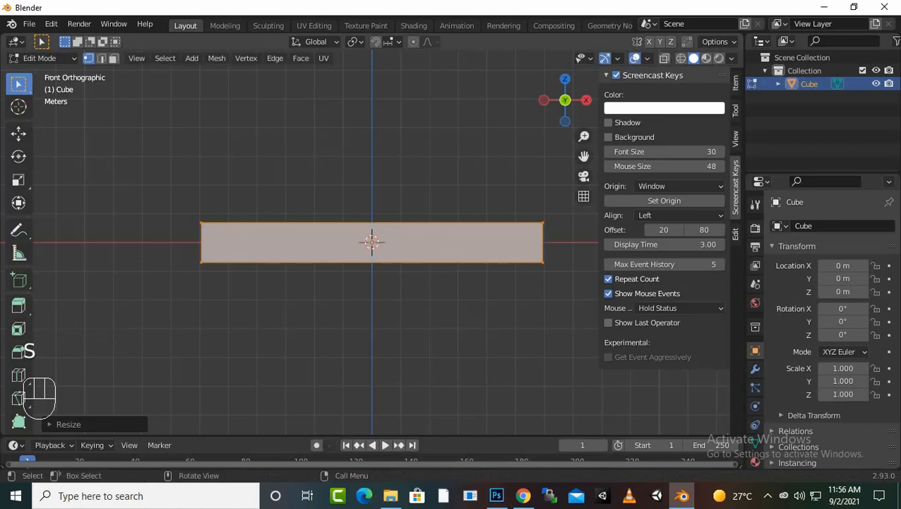
Raise the block's mesh about 1 m along the Z axis so it sits just above the ground line
key("g")
key("z")
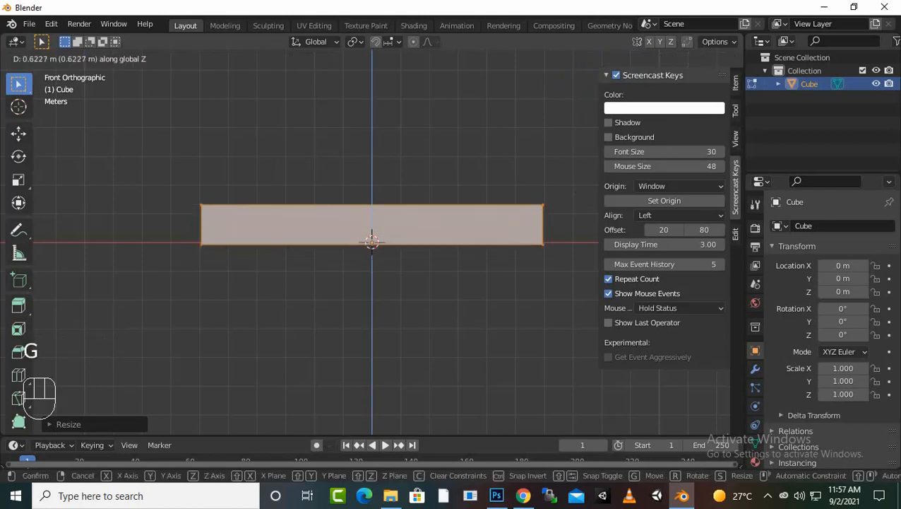
left_click(445, 212)
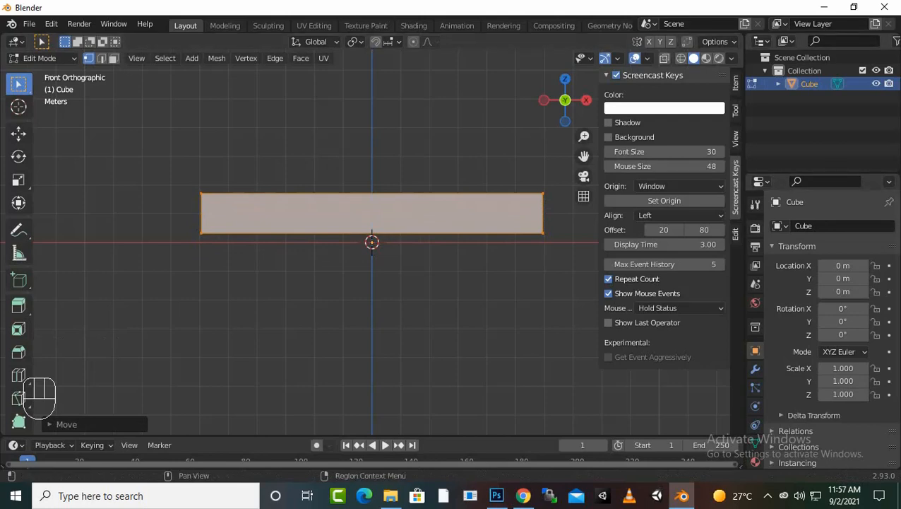
Add a Bevel modifier to the block
left_click(755, 368)
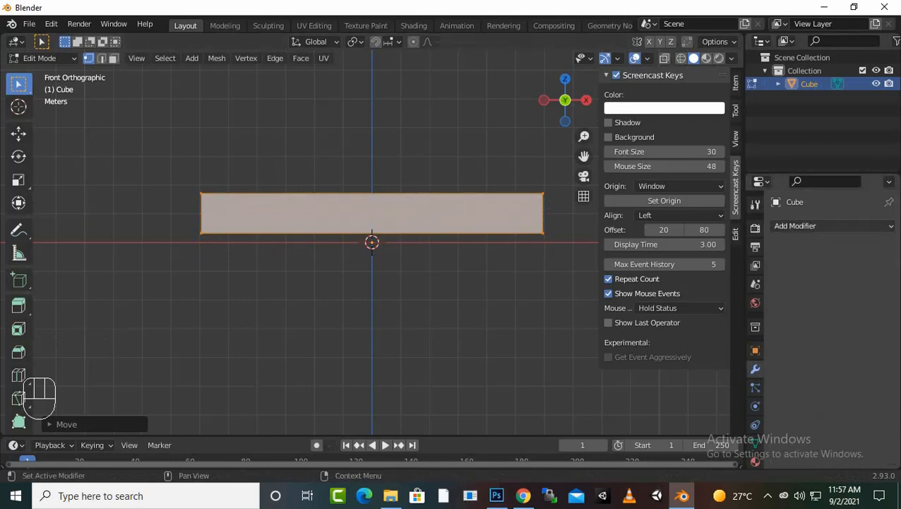
left_click(798, 225)
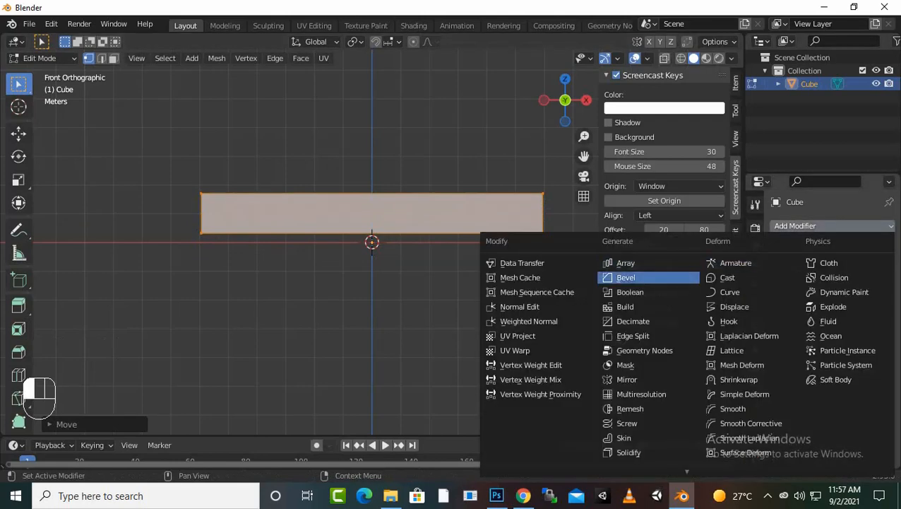
left_click(626, 278)
Widen the block along the Y axis to about 1.6 times its depth
middle_click_drag(438, 268, 290, 294)
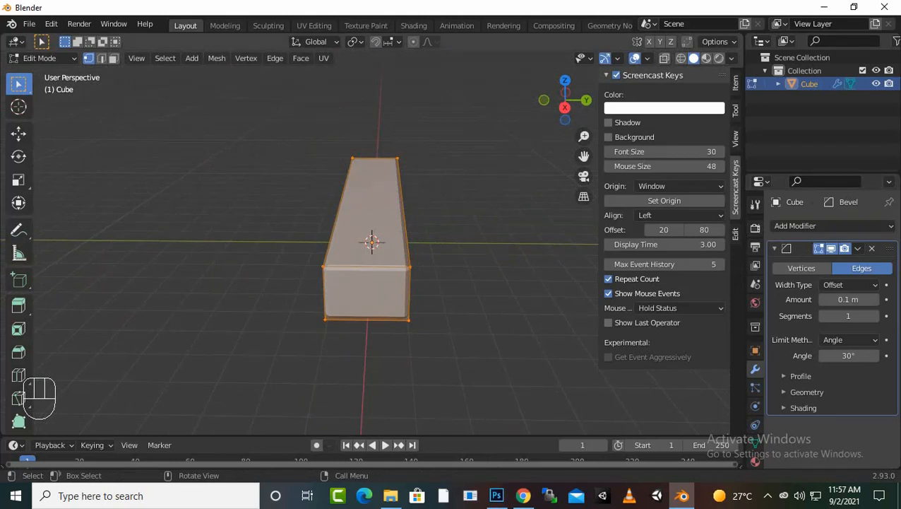
key("s")
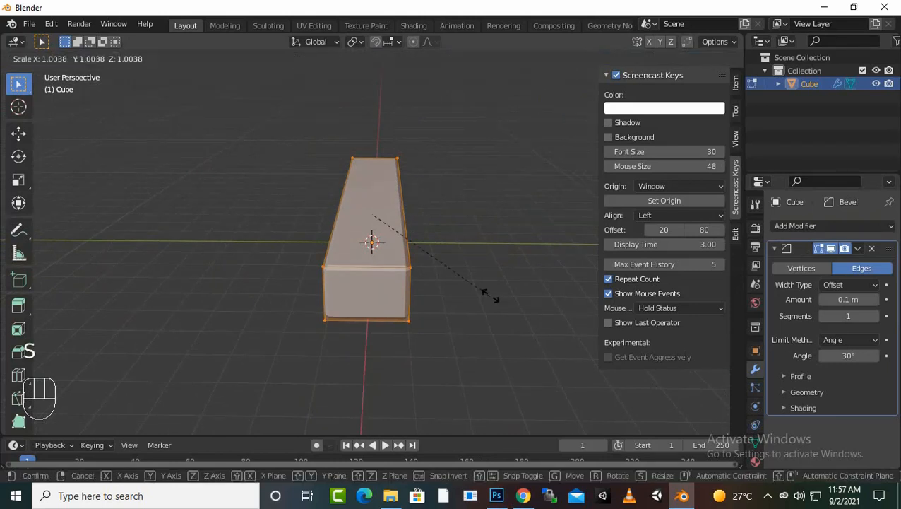
key("y")
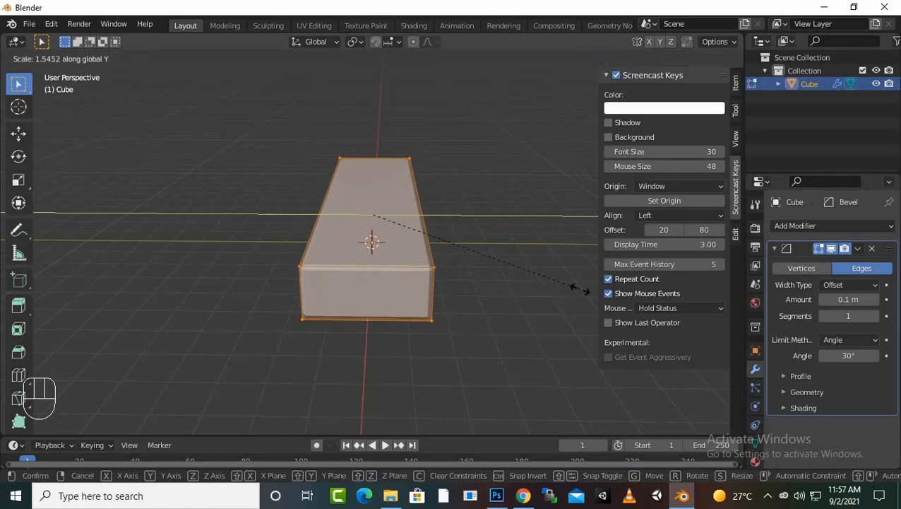
left_click(592, 286)
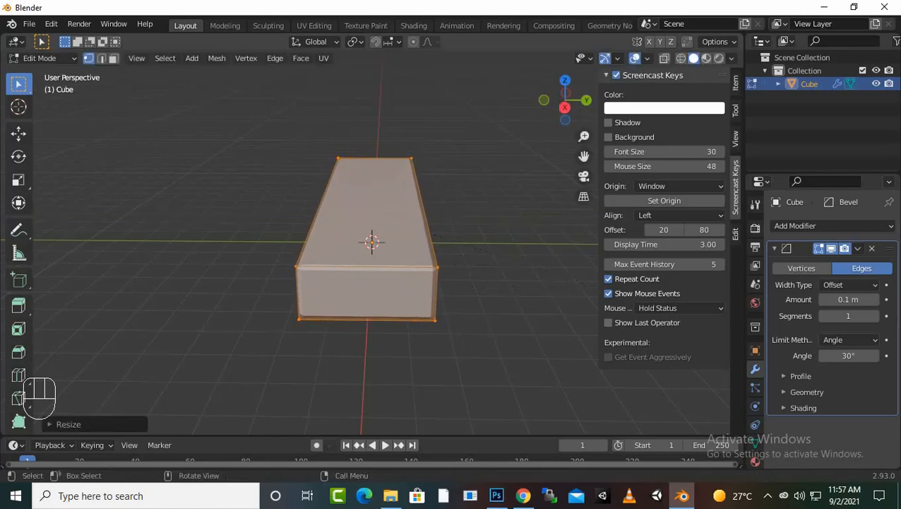
Set the Bevel modifier's amount to 0.13 m and its segments to 3
middle_click_drag(438, 297, 463, 260)
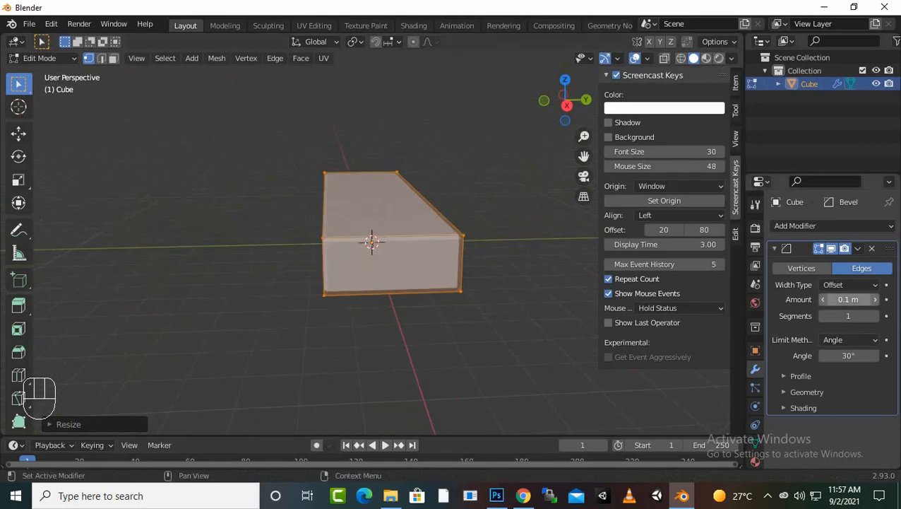
left_click(875, 299)
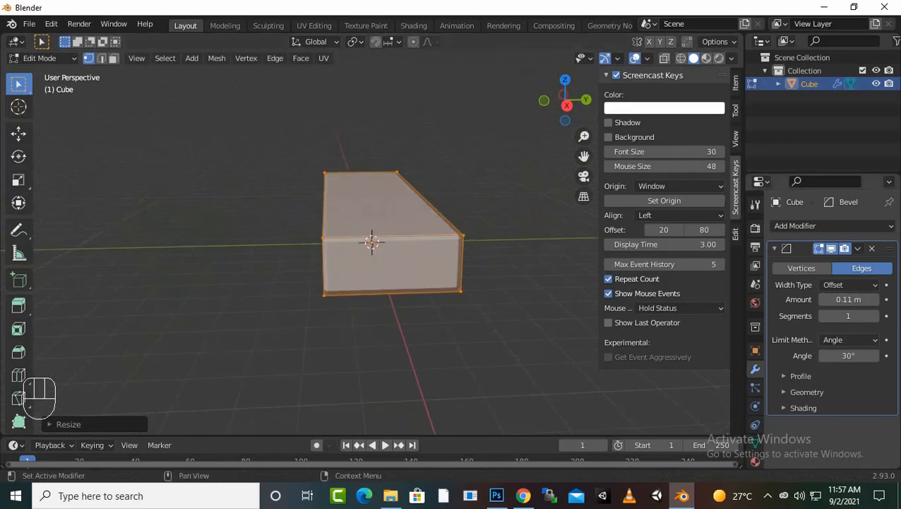
scroll(410, 244, "up", 2)
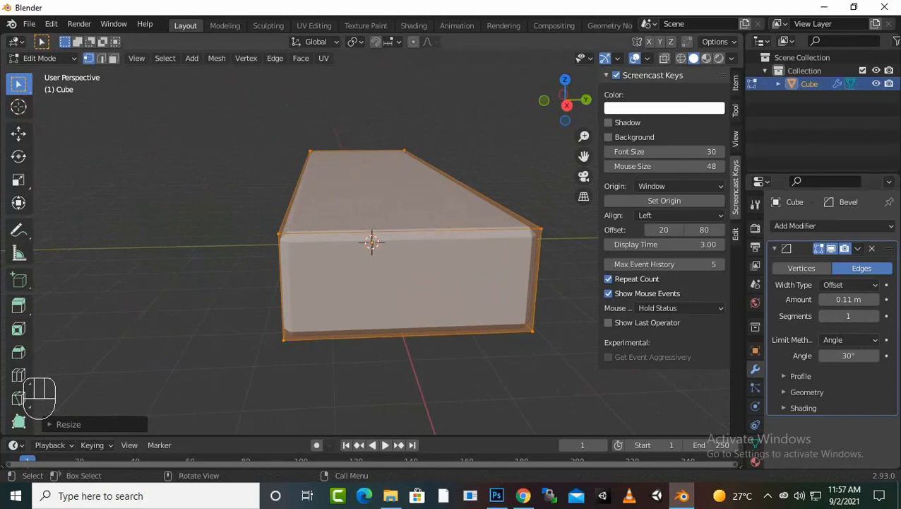
scroll(438, 262, "up", 2)
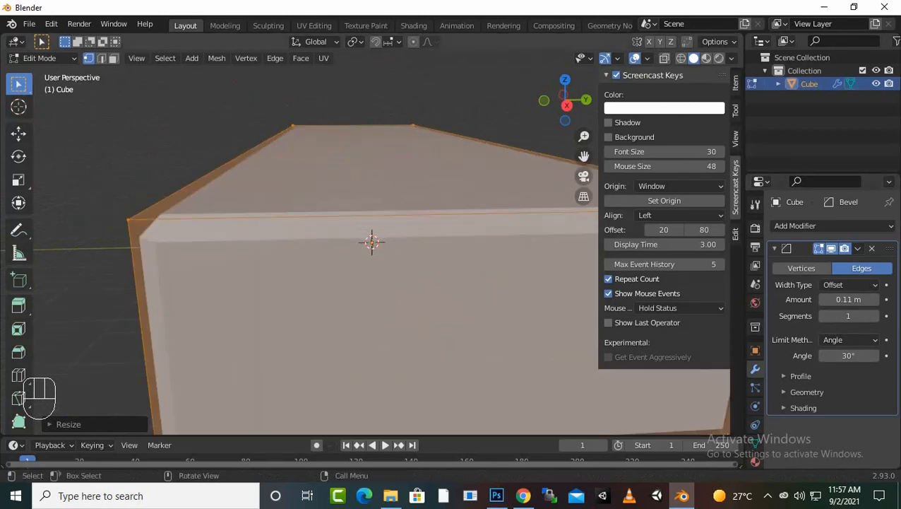
scroll(438, 261, "down", 1)
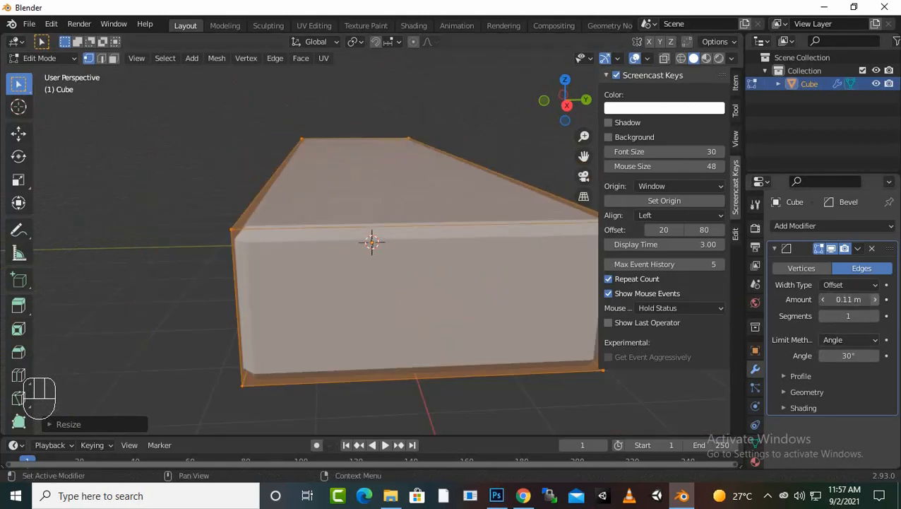
left_click(876, 299)
left_click(875, 299)
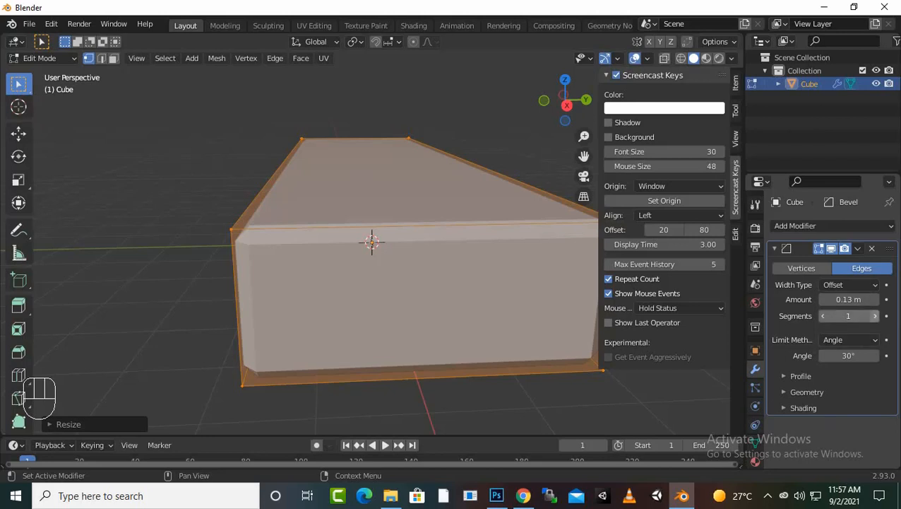
left_click(875, 316)
left_click(875, 316)
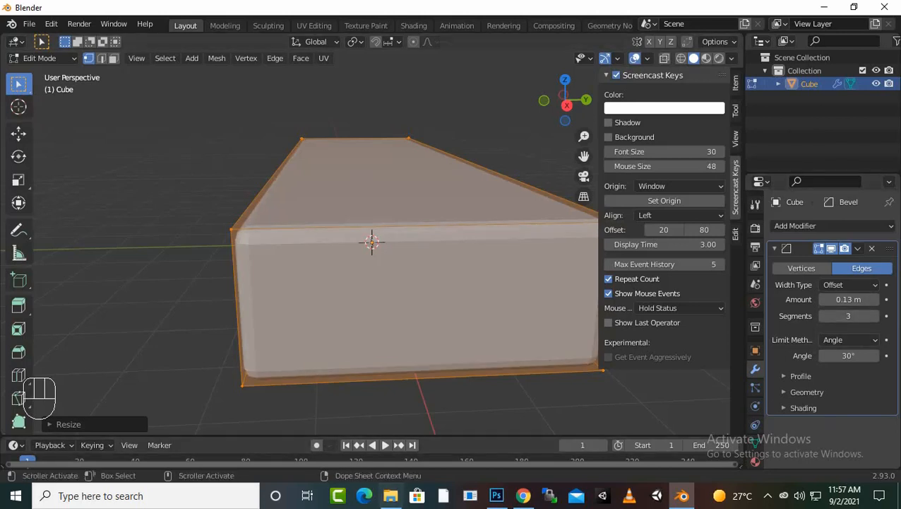
Thin the bevelled block by scaling it along the Z axis to about 0.83
mouse_move(318, 282)
middle_mouse_down()
mouse_move(382, 286)
mouse_move(304, 283)
middle_mouse_up()
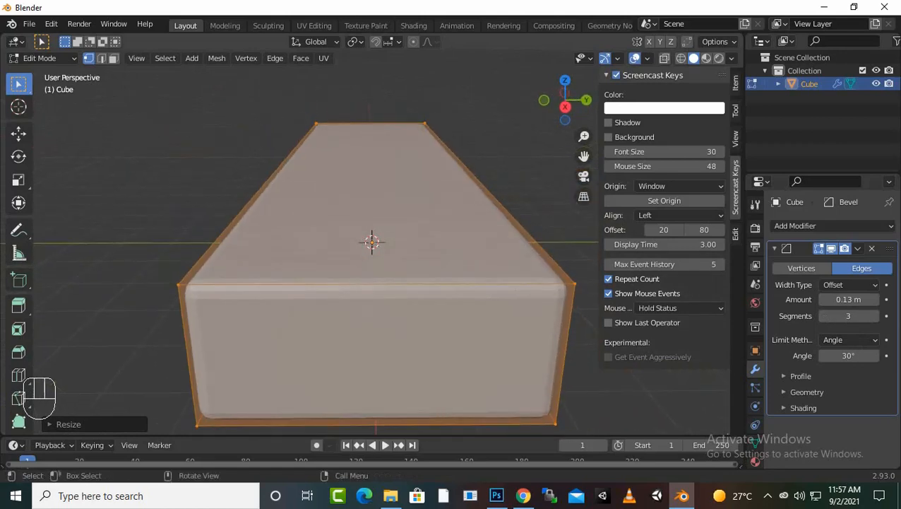
middle_click_drag(304, 282, 317, 260)
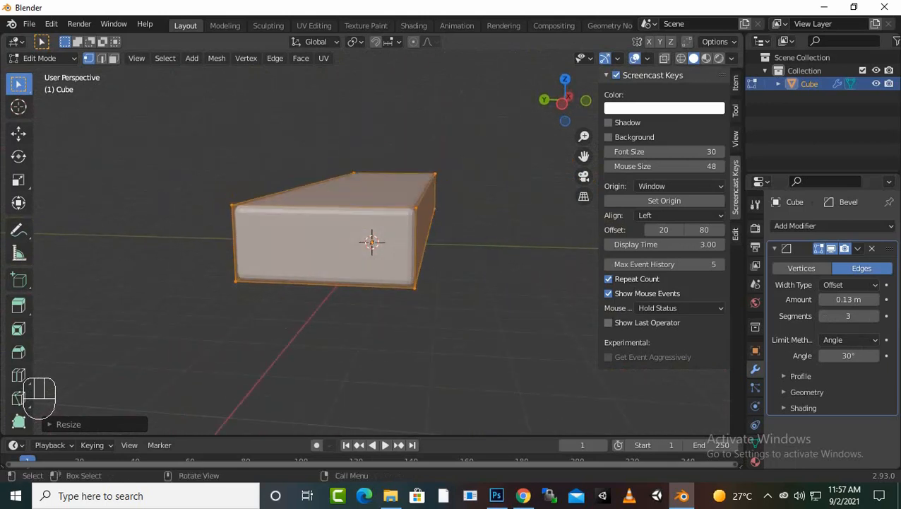
key("s")
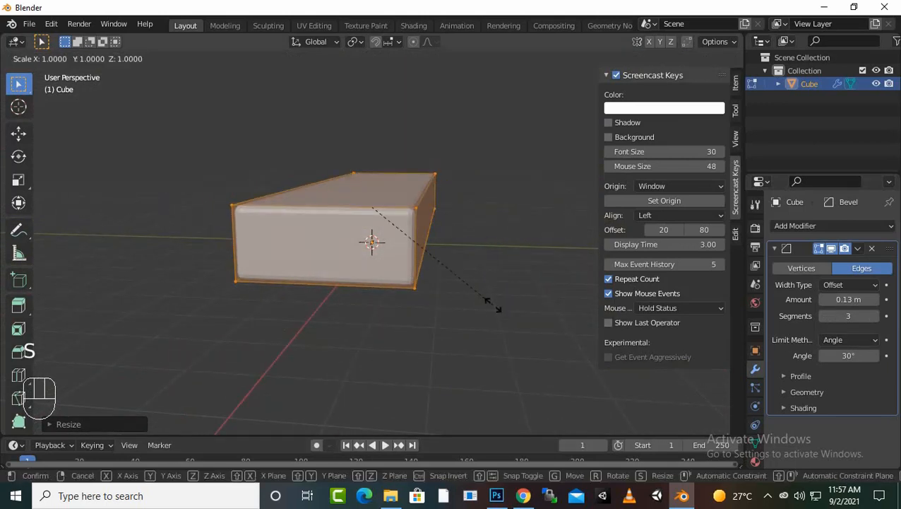
key("z")
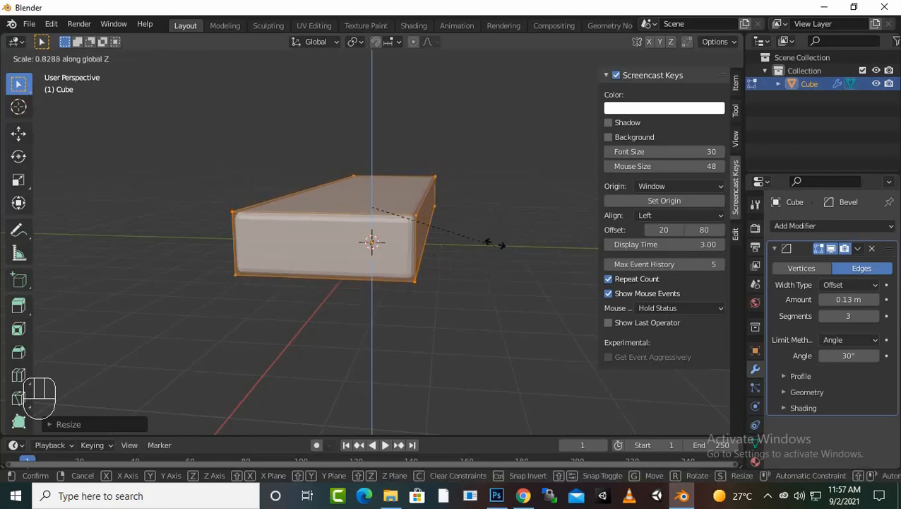
left_click(493, 239)
Widen the bevelled block along the Y axis by a factor of about 1.25
middle_click_drag(493, 239, 414, 259)
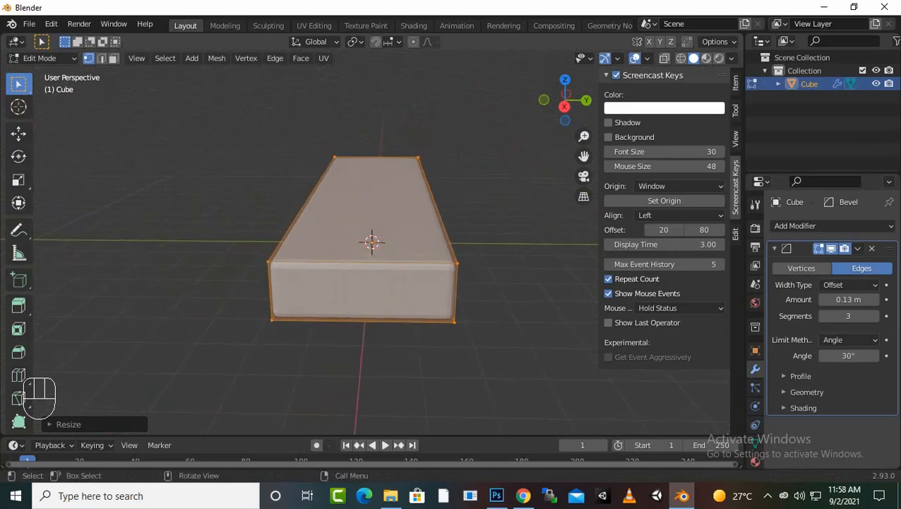
key("s")
key("y")
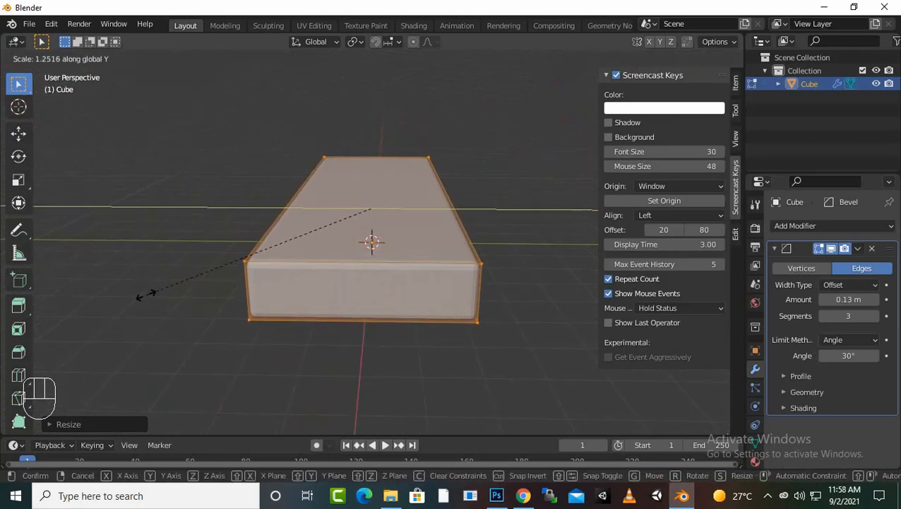
left_click(137, 297)
Duplicate the bevelled slab in Object Mode and move the copy up about 1.27 m along the Z axis
middle_click_drag(176, 283, 332, 280)
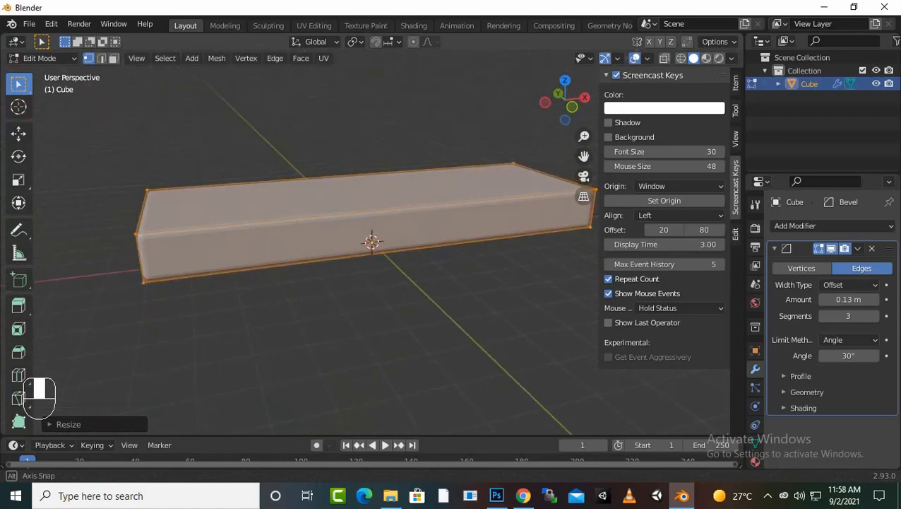
key("KP_1")
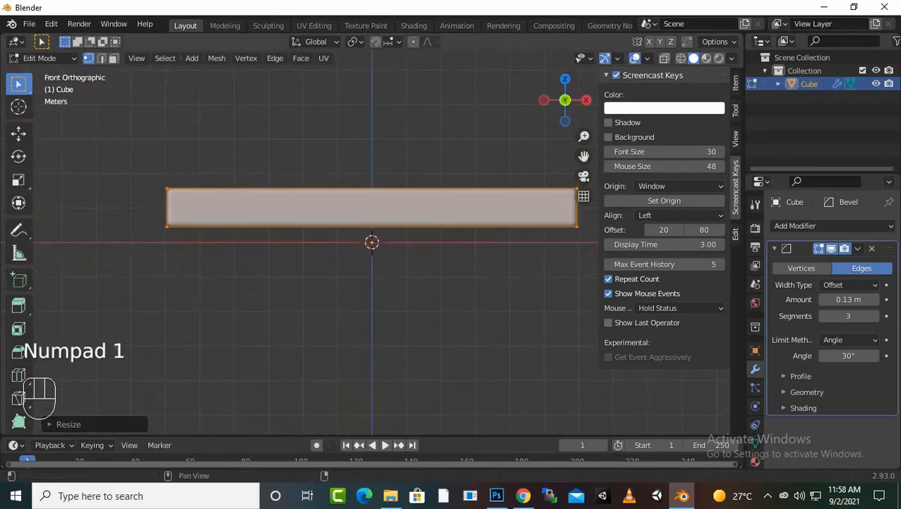
left_click(735, 234)
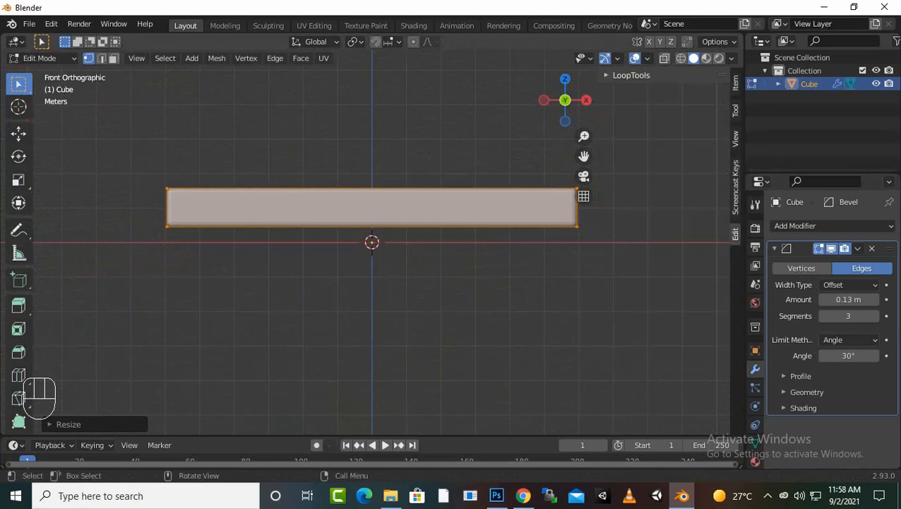
key("Tab")
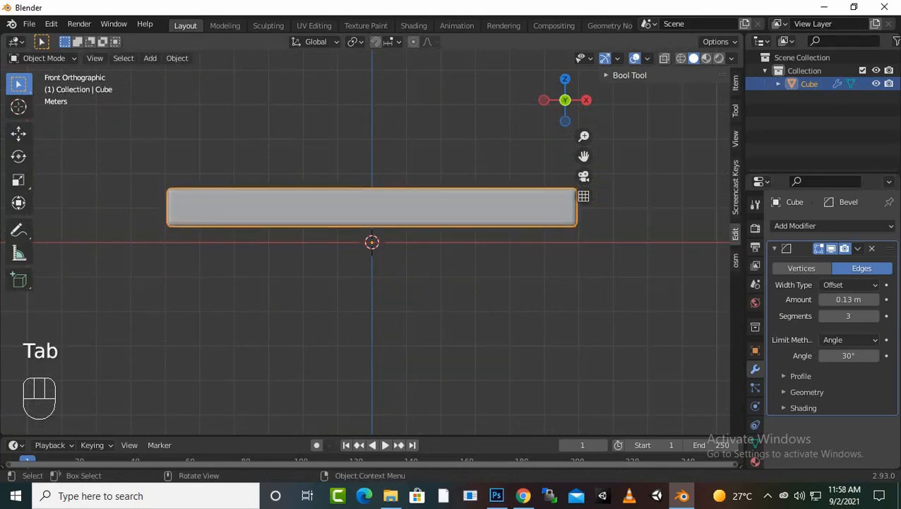
key("shift")
key("shift+d")
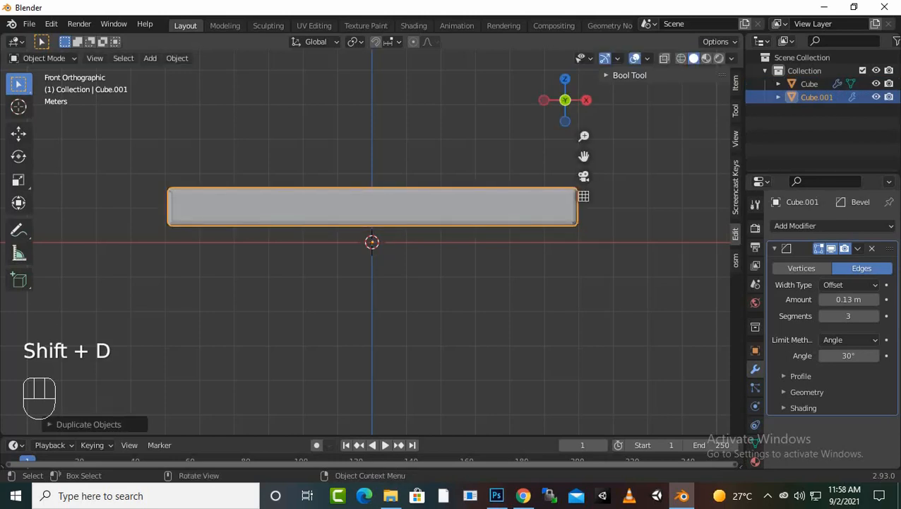
key("g")
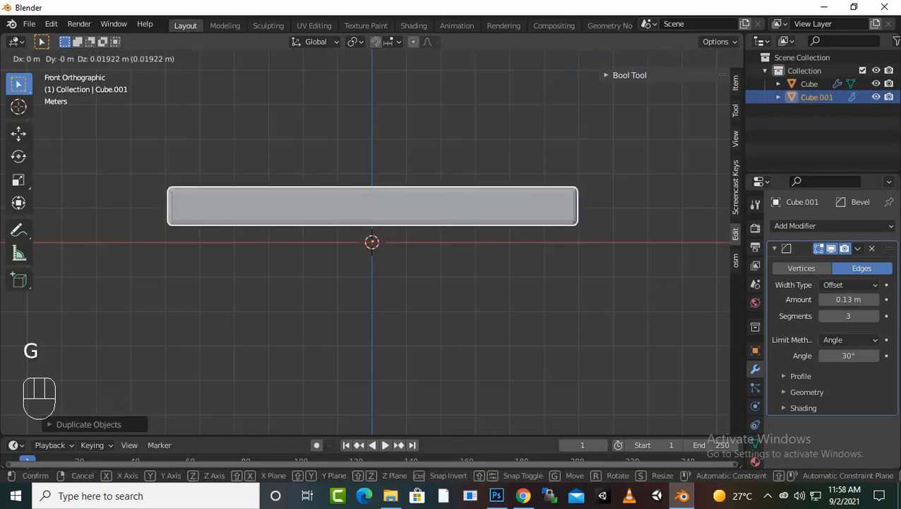
key("z")
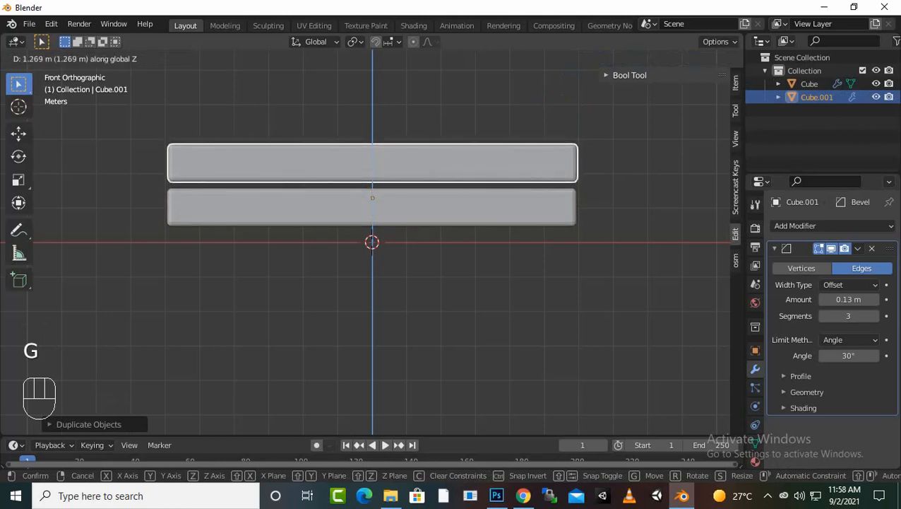
left_click(424, 204)
Thin the upper slab's mesh by scaling it along the Z axis to about 0.66
middle_click_drag(424, 205, 300, 244)
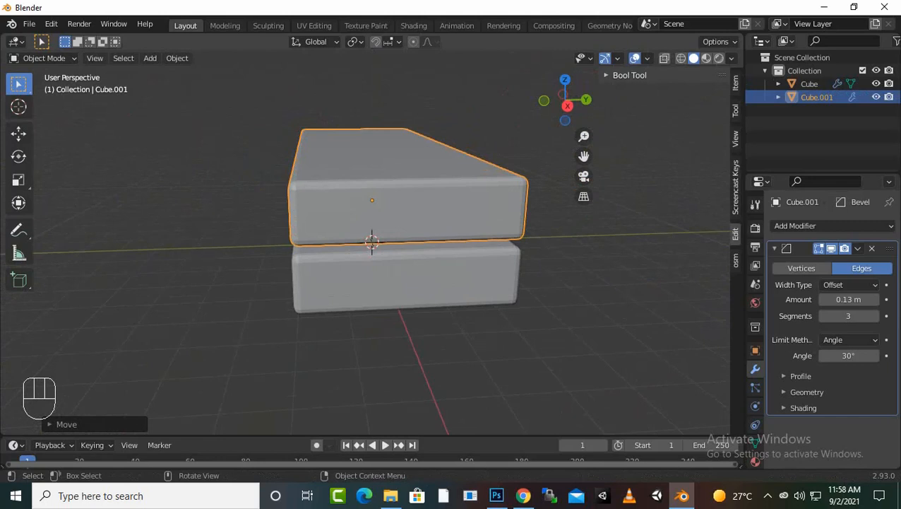
key("Tab")
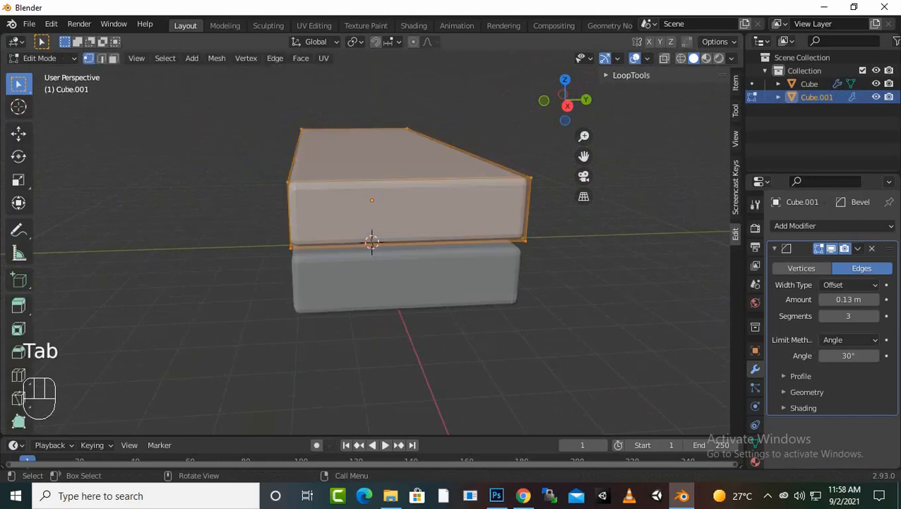
key("s")
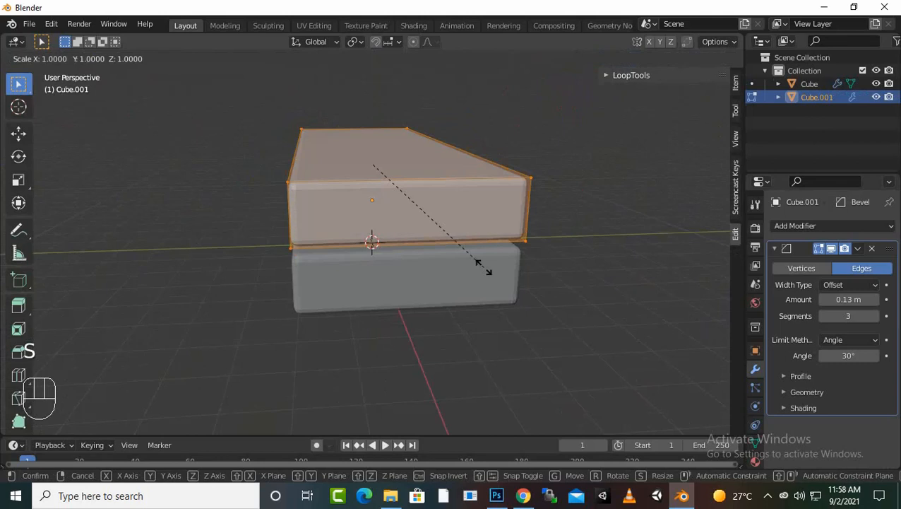
key("z")
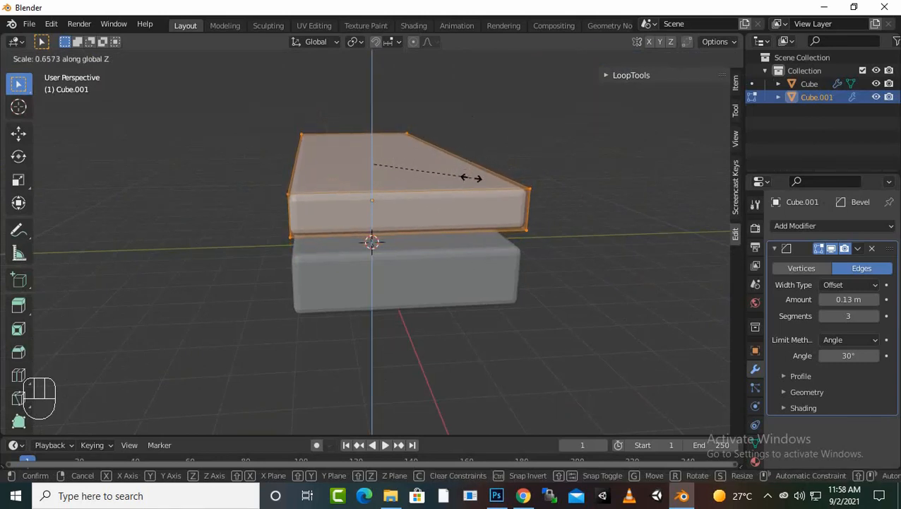
left_click(472, 188)
Thin the upper slab further by scaling its mesh along the Z axis to about 0.75
mouse_move(372, 241)
middle_mouse_down()
mouse_move(372, 222)
mouse_move(367, 248)
mouse_move(339, 243)
mouse_move(372, 242)
middle_mouse_up()
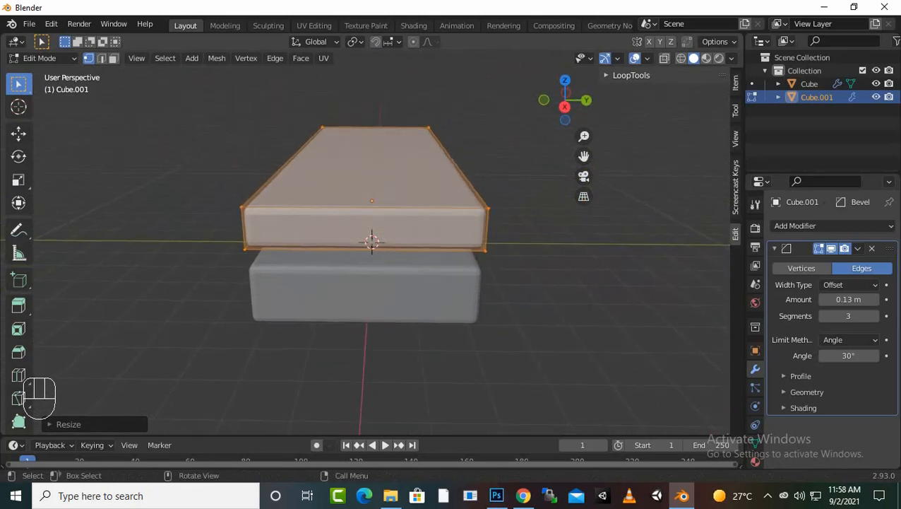
key("s")
key("z")
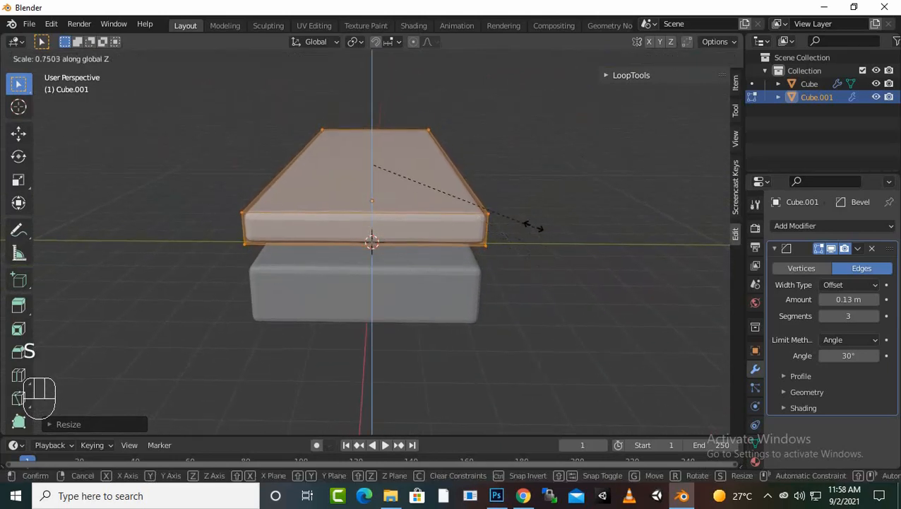
left_click(512, 202)
middle_click_drag(373, 242, 372, 242)
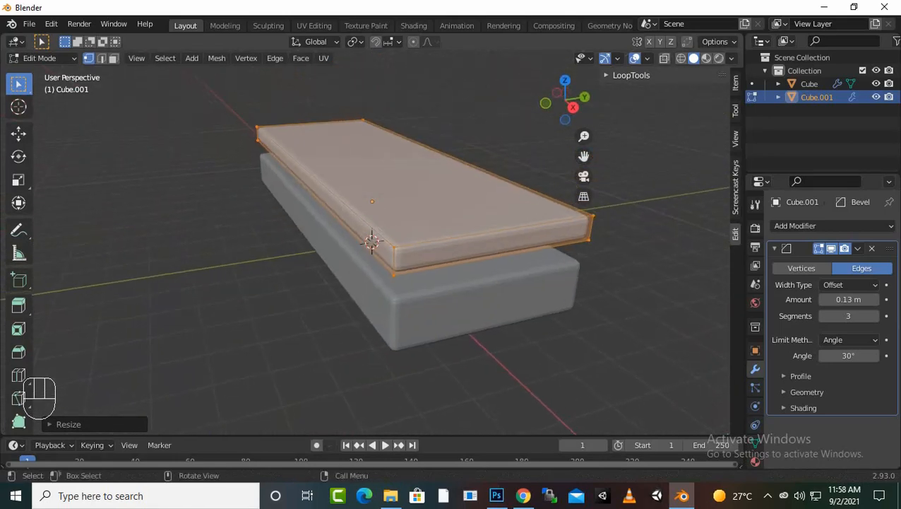
Return to Object Mode and snap the thin upper slab to the grid
key("Tab")
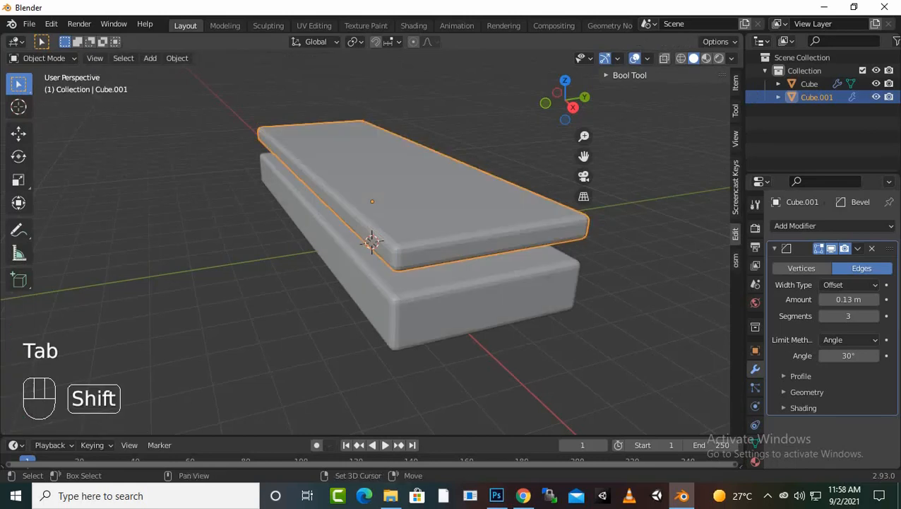
key("shift+s")
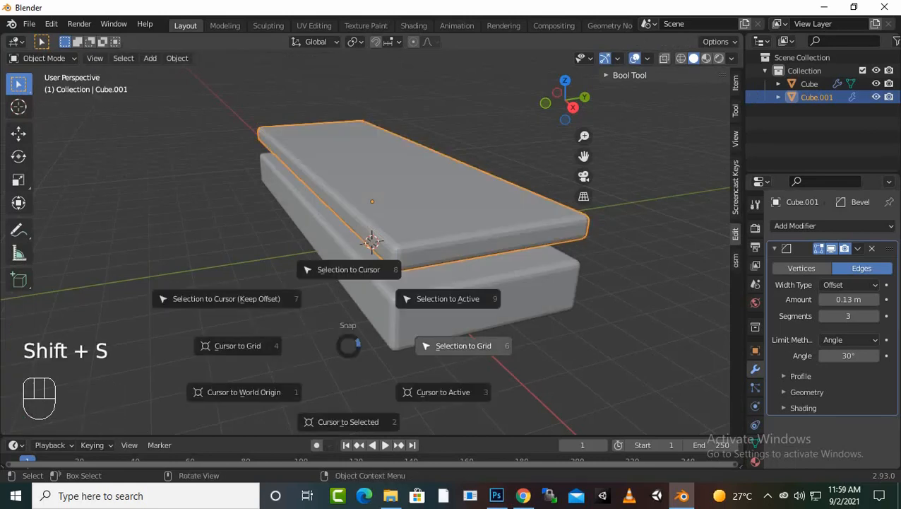
left_click(463, 345)
Duplicate the thin upper slab in place and rotate the copy 90° about the X axis
key("shift+d")
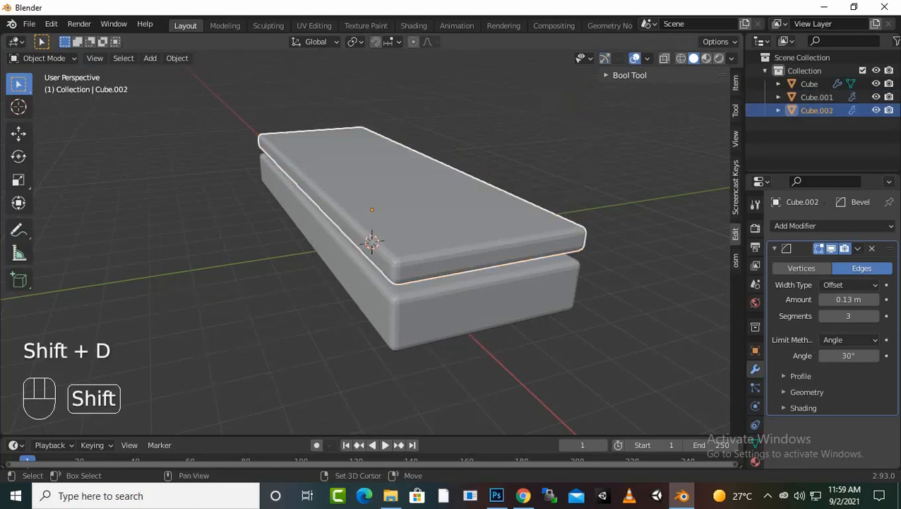
right_click(463, 345)
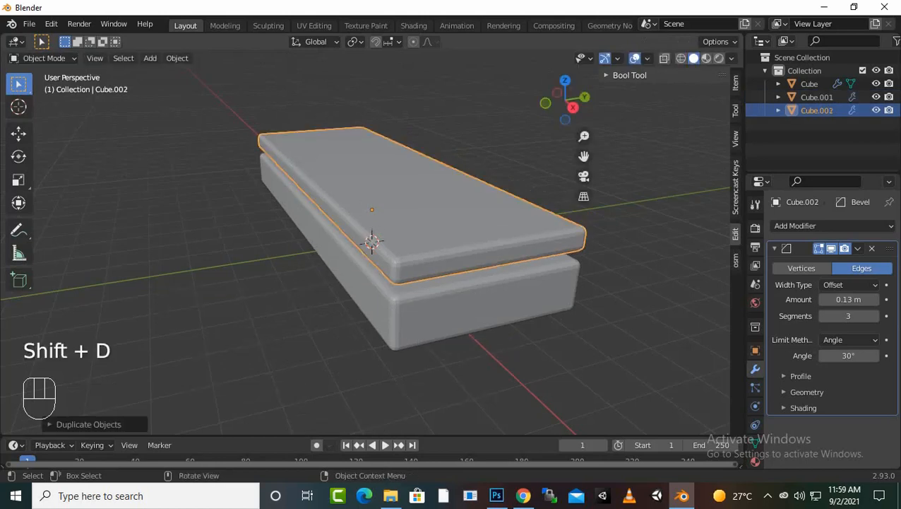
key("r")
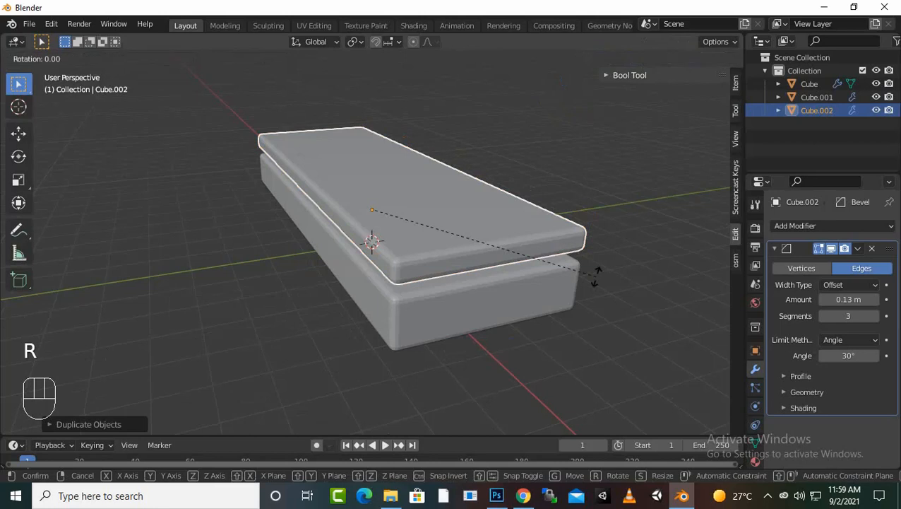
type("x")
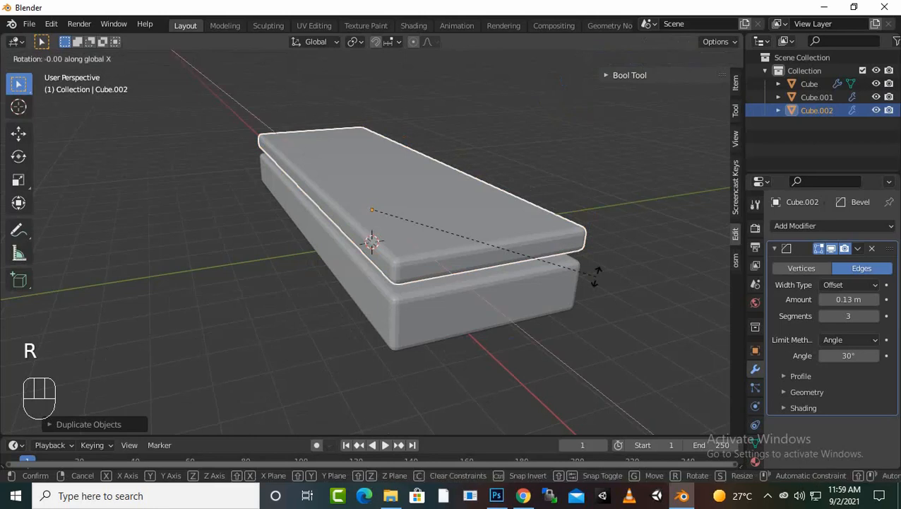
type("90")
key("Return")
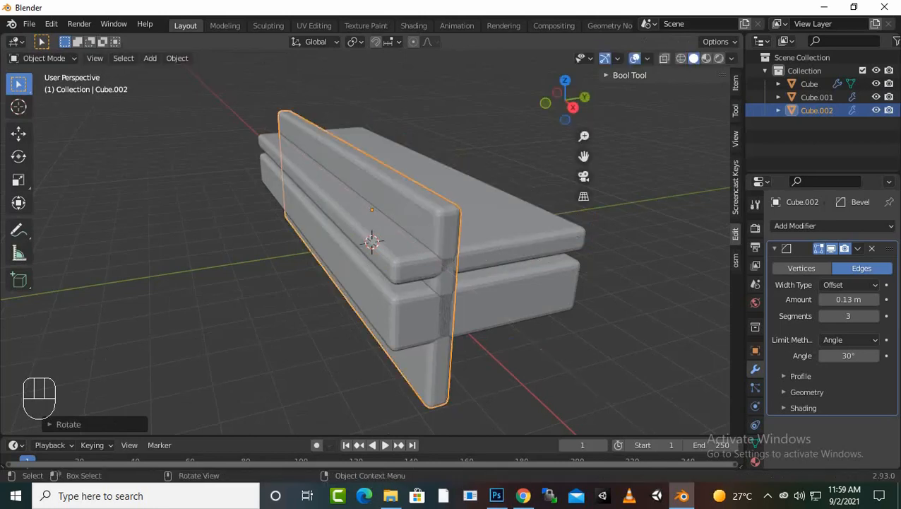
Move the upright panel's mesh about 2.7 m along the Y axis to the long rear edge of the slabs
scroll(597, 276, "down", 2)
middle_click_drag(596, 276, 338, 260)
key("KP_1")
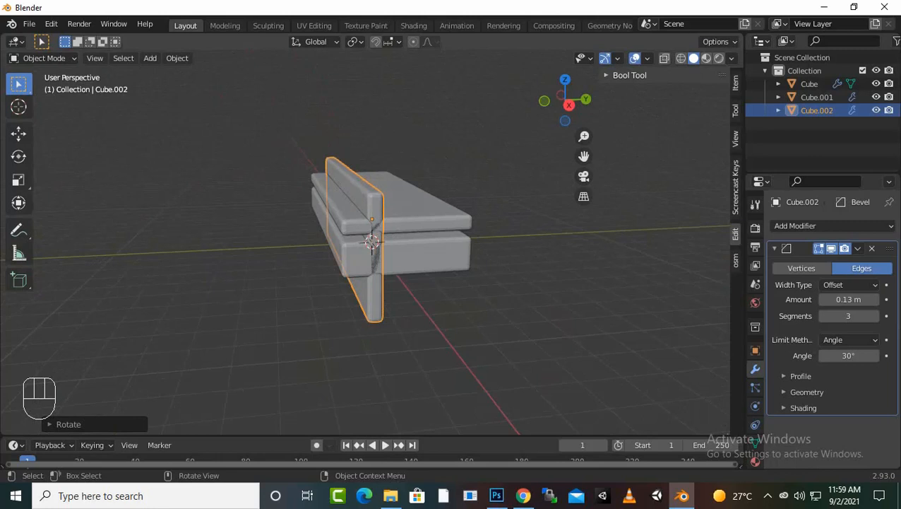
key("Tab")
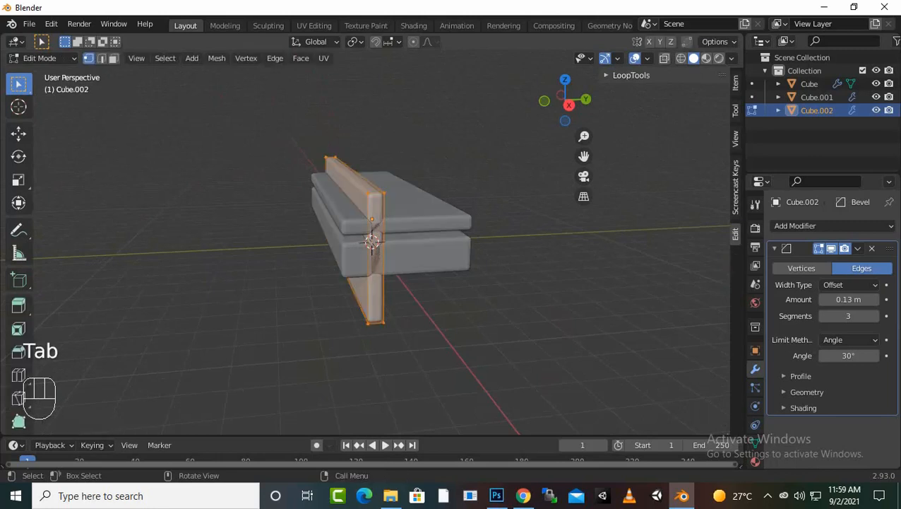
key("g")
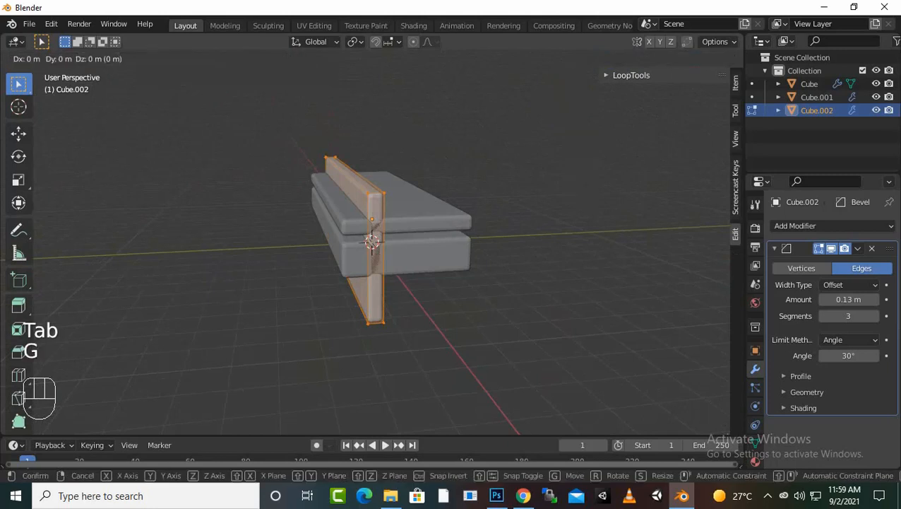
key("y")
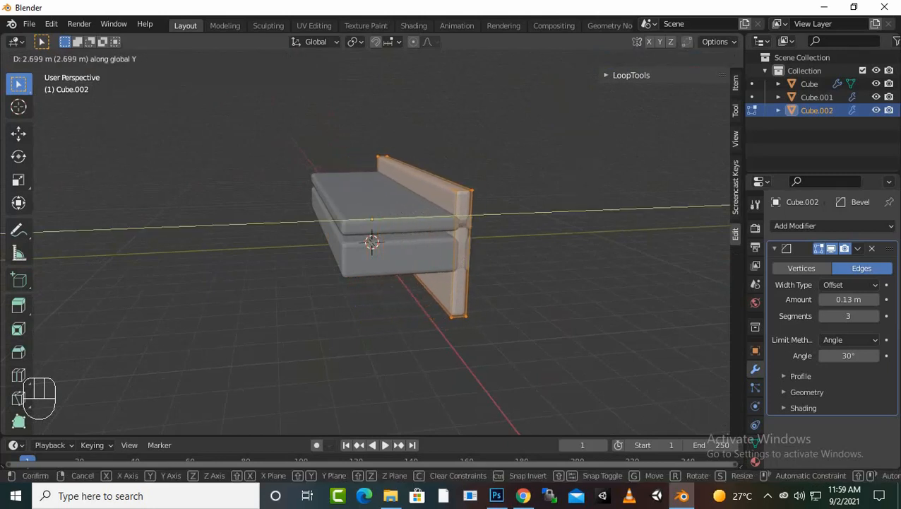
key("Return")
Raise the upright panel about 2.7 m along the Z axis so its lower edge sits just above the base slab
key("KP_3")
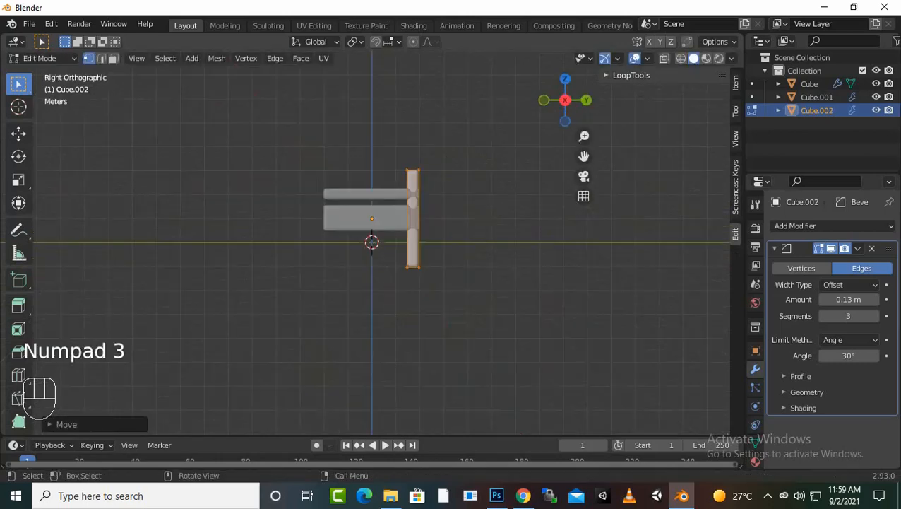
mouse_move(382, 233)
middle_mouse_down()
mouse_move(389, 244)
mouse_move(372, 270)
mouse_move(370, 243)
middle_mouse_up()
scroll(372, 270, "up", 3)
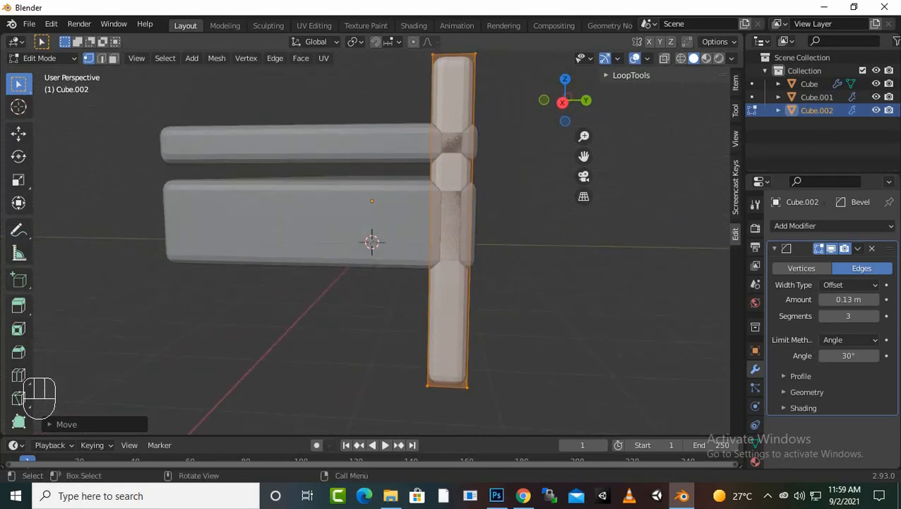
middle_click_drag(371, 242, 377, 257)
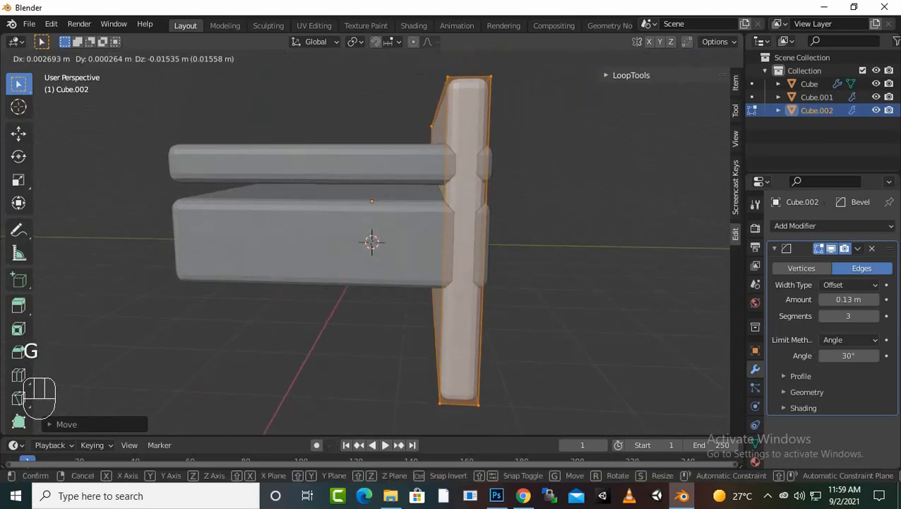
key("z")
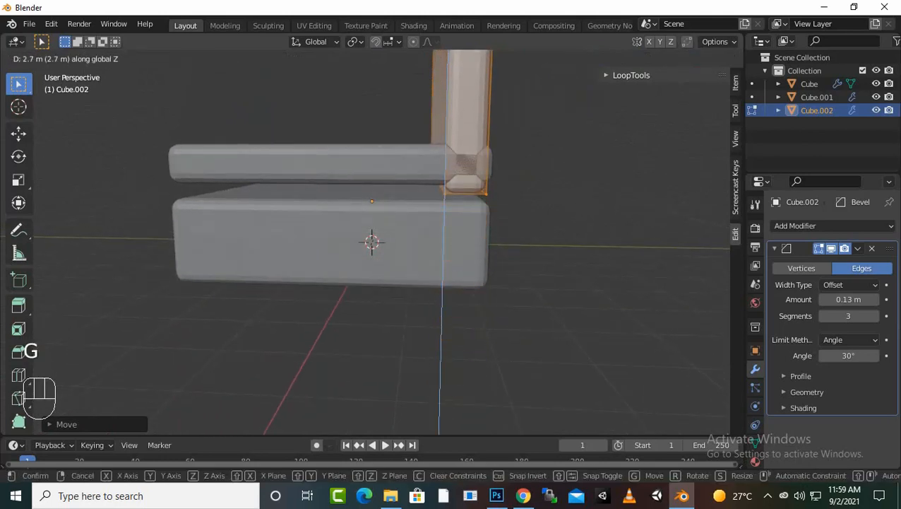
left_click(438, 190)
Shorten the upright panel by scaling its mesh along the Z axis to about 0.71
middle_click_drag(438, 190, 399, 213)
scroll(425, 212, "down", 4)
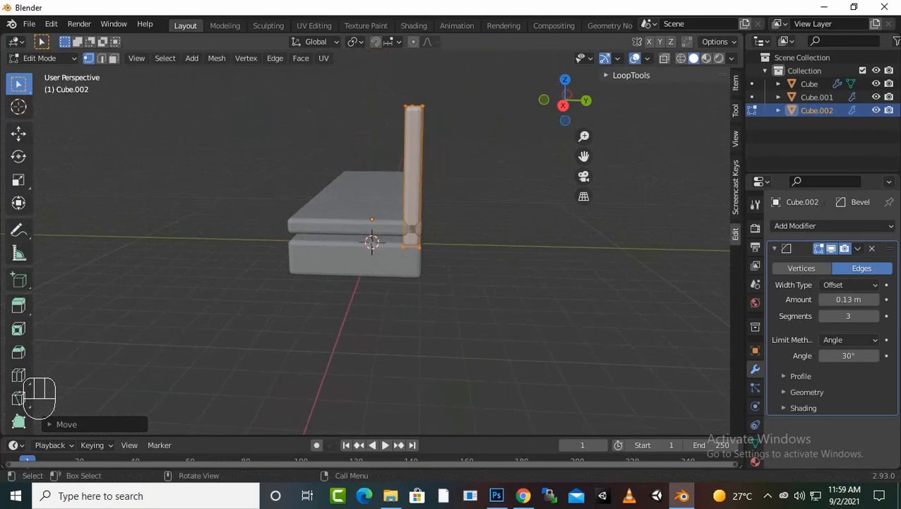
key("s")
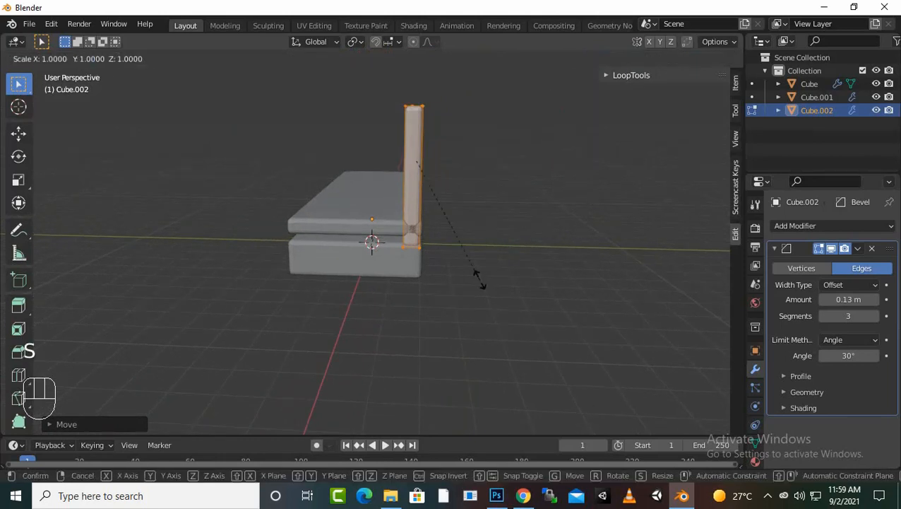
key("z")
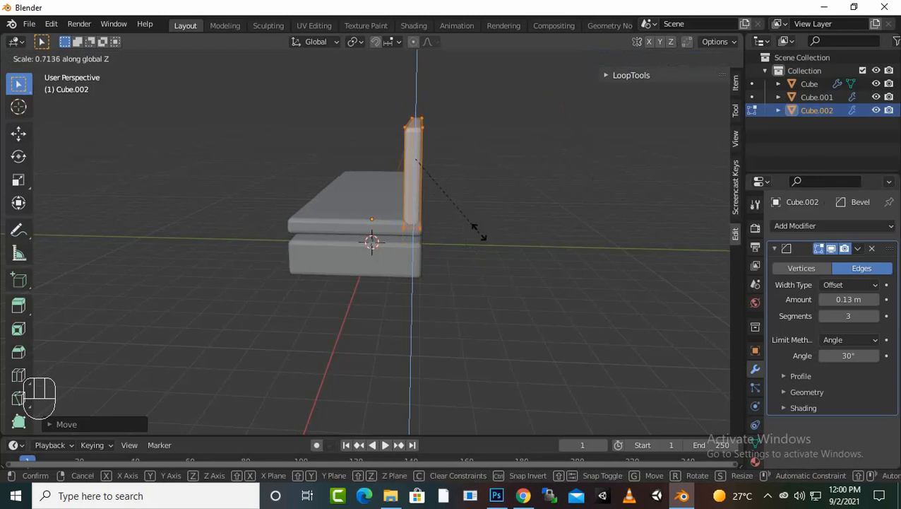
left_click(475, 233)
Lower the upright panel about 0.59 m along the Z axis onto the base slab and deselect its mesh
middle_click_drag(475, 233, 485, 213)
scroll(491, 200, "up", 3)
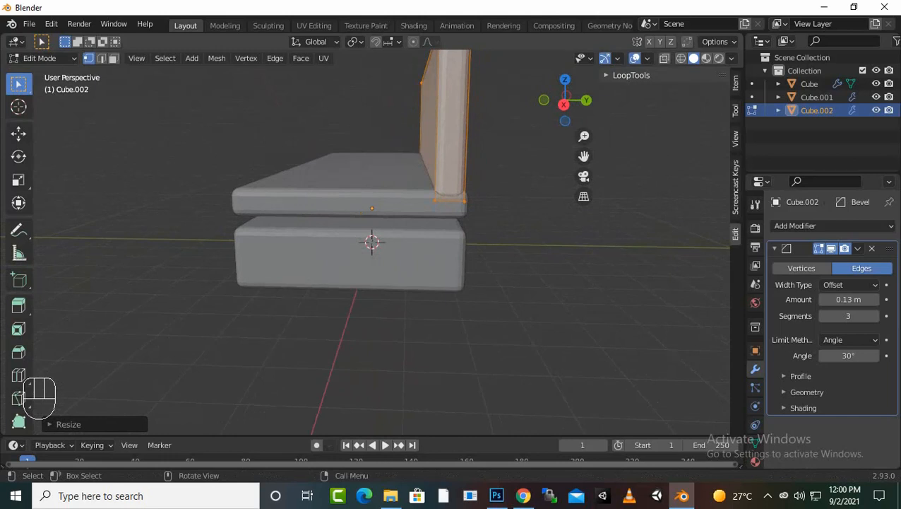
key("g")
key("z")
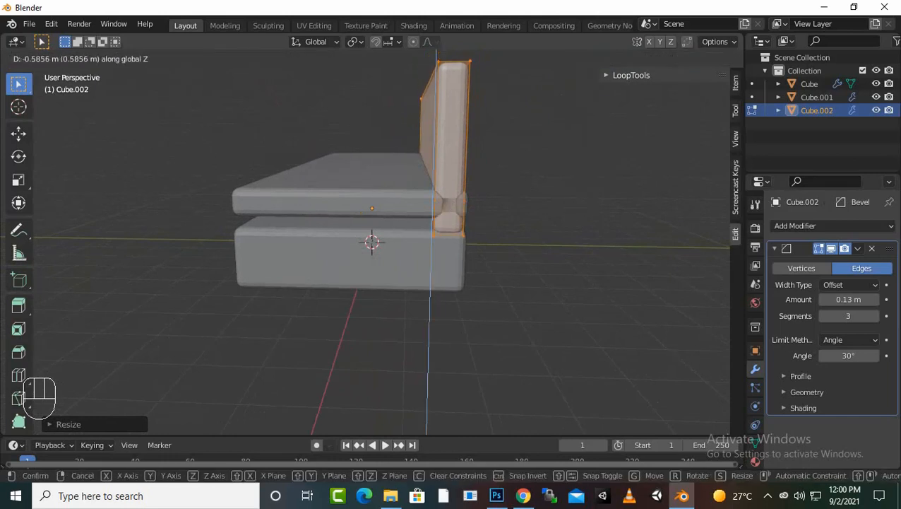
key("Return")
left_click(536, 282)
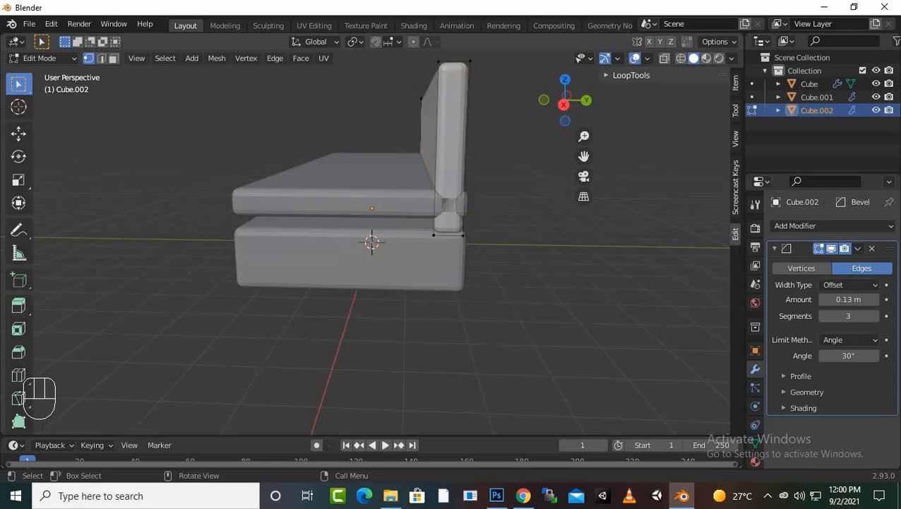
Shorten the thin seat slab's depth by scaling its whole mesh along the Y axis to about 0.85
key("Tab")
left_click(382, 185)
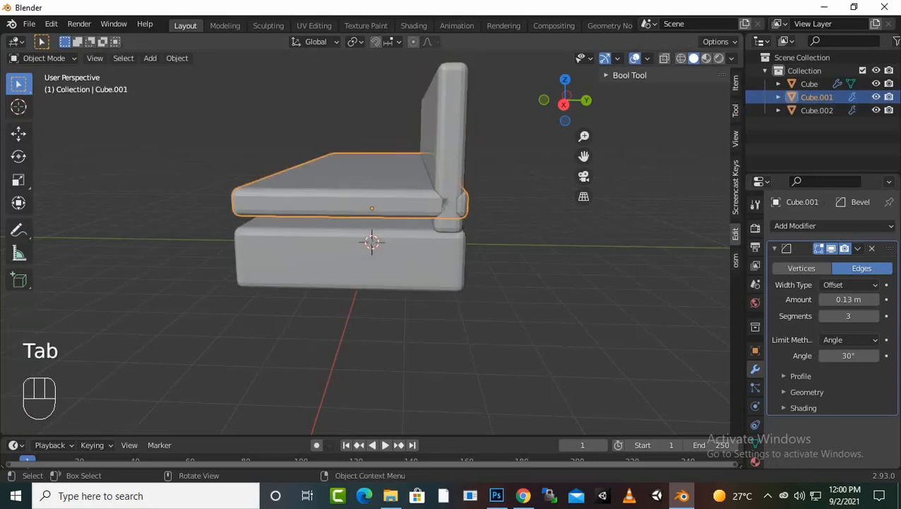
key("Tab")
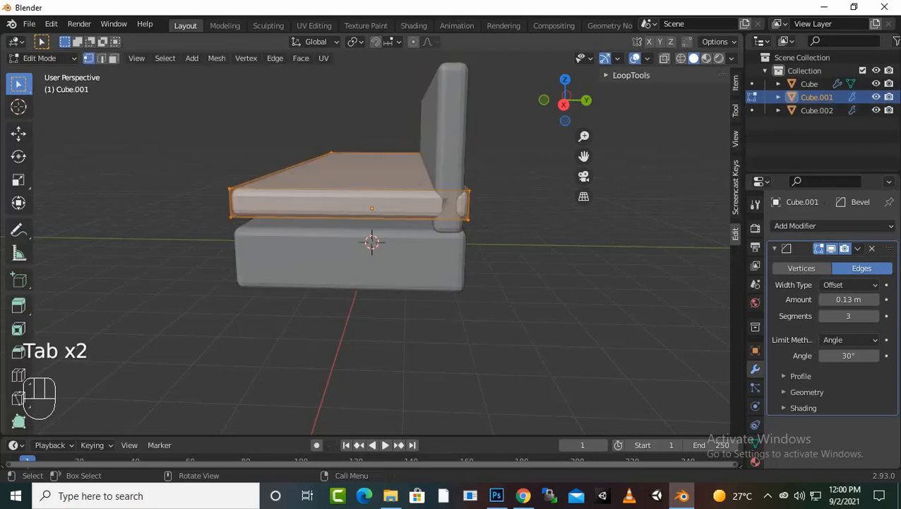
key("KP_3")
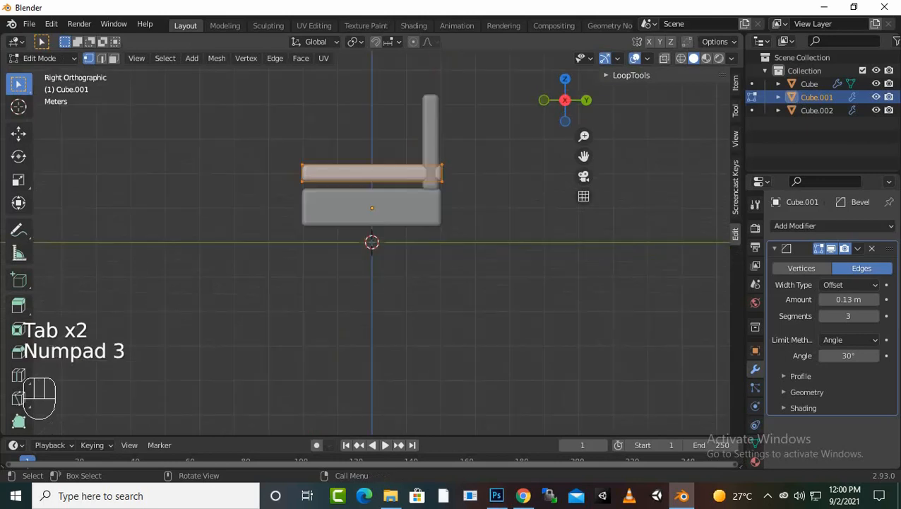
scroll(372, 212, "up", 3)
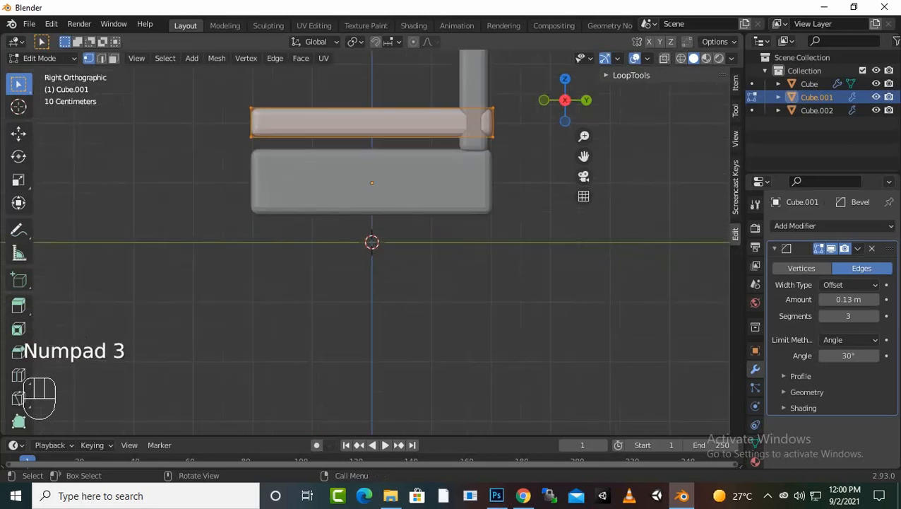
key("s")
key("y")
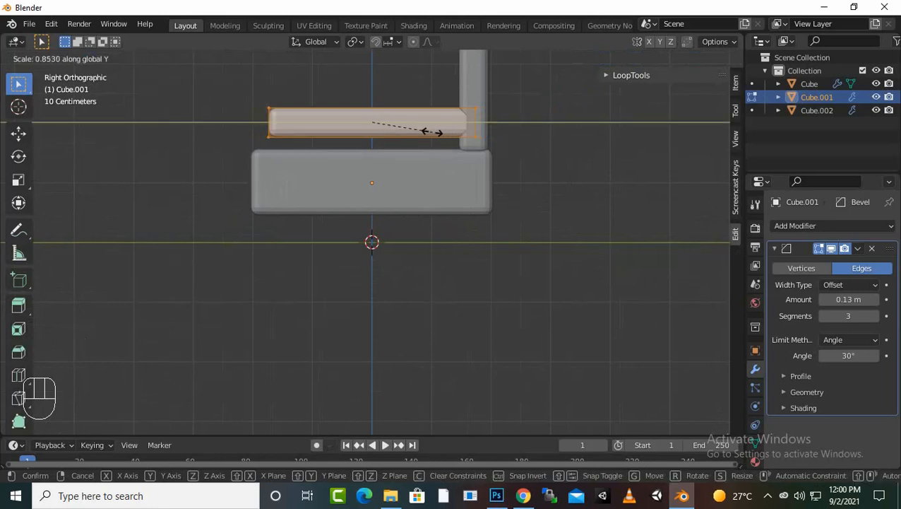
left_click(432, 131)
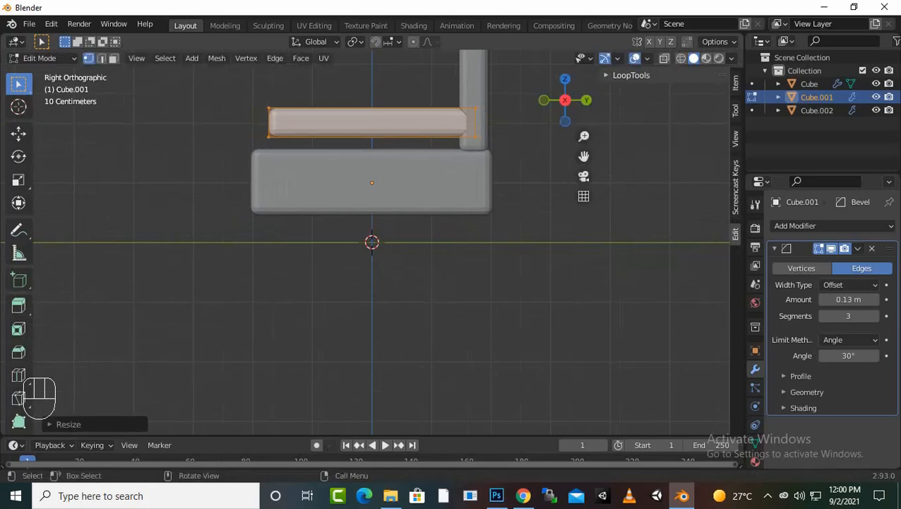
Move the seat slab's mesh along the Y axis to the backrest's front face and lower it along Z onto the base slab
key("g")
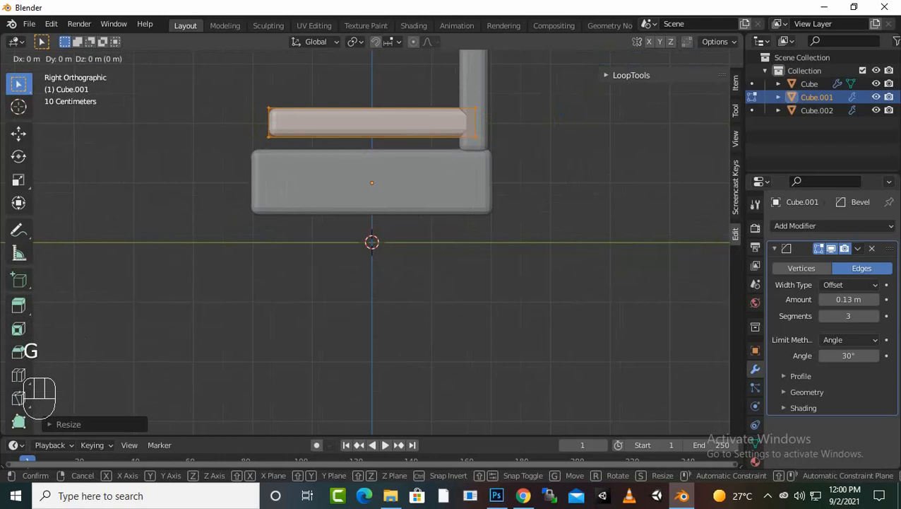
key("y")
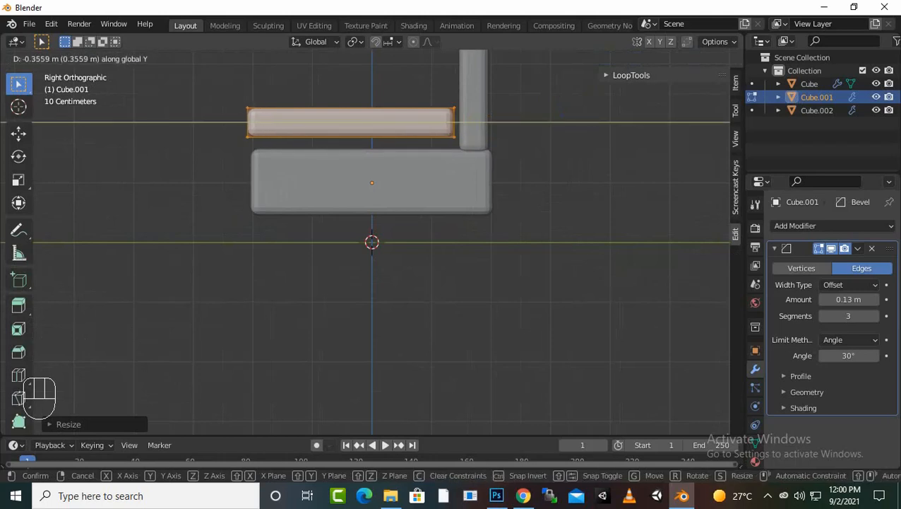
key("Return")
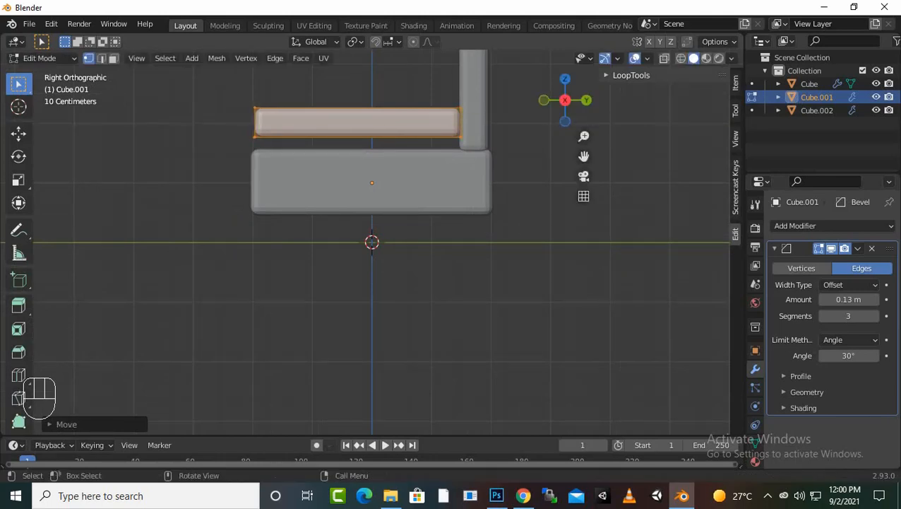
key("g")
key("z")
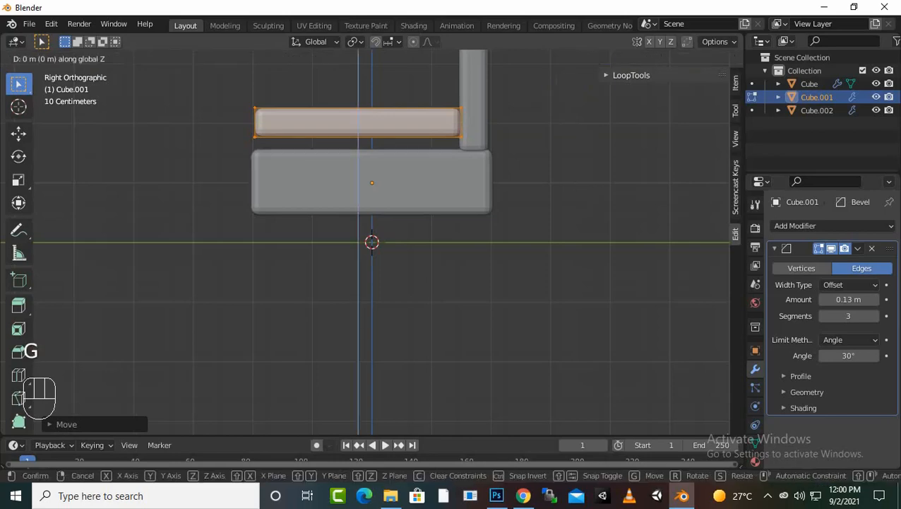
key("Return")
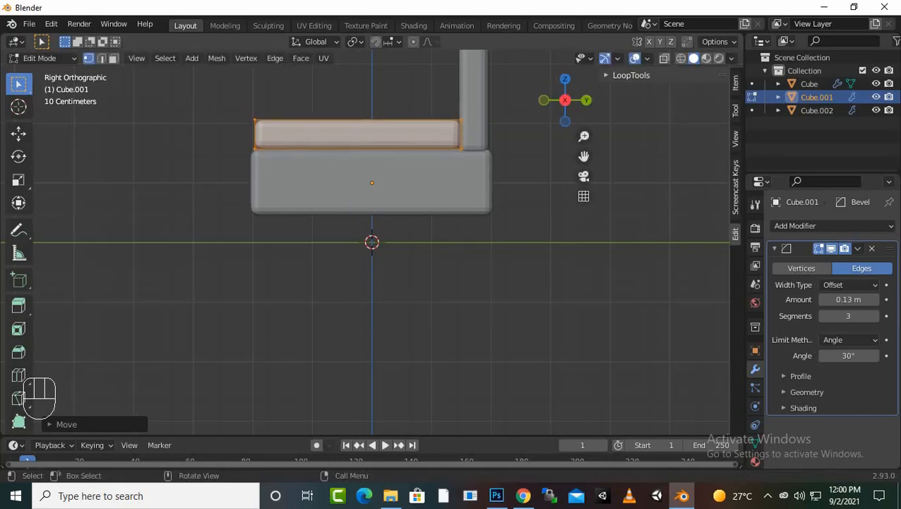
middle_click_drag(382, 233, 487, 300)
scroll(430, 259, "down", 6)
left_click(565, 332)
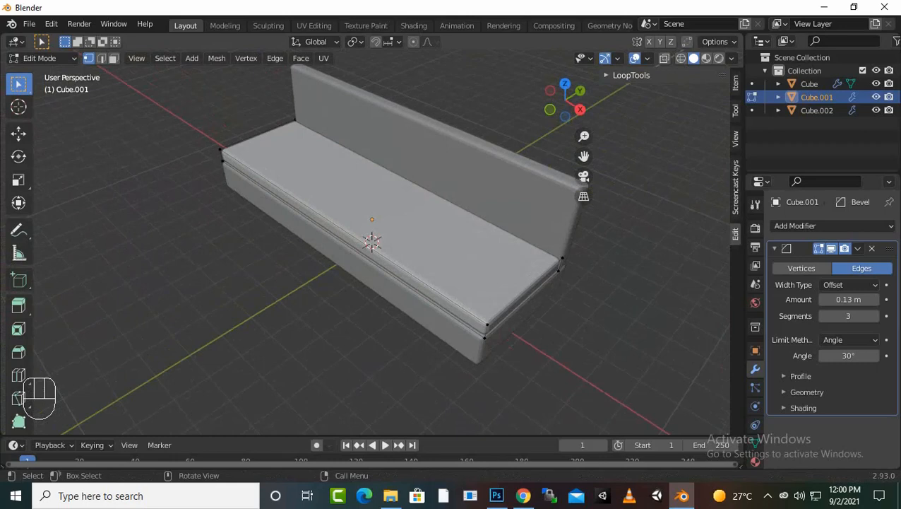
key("Tab")
Duplicate the thin seat slab object in place
middle_click_drag(488, 300, 526, 294)
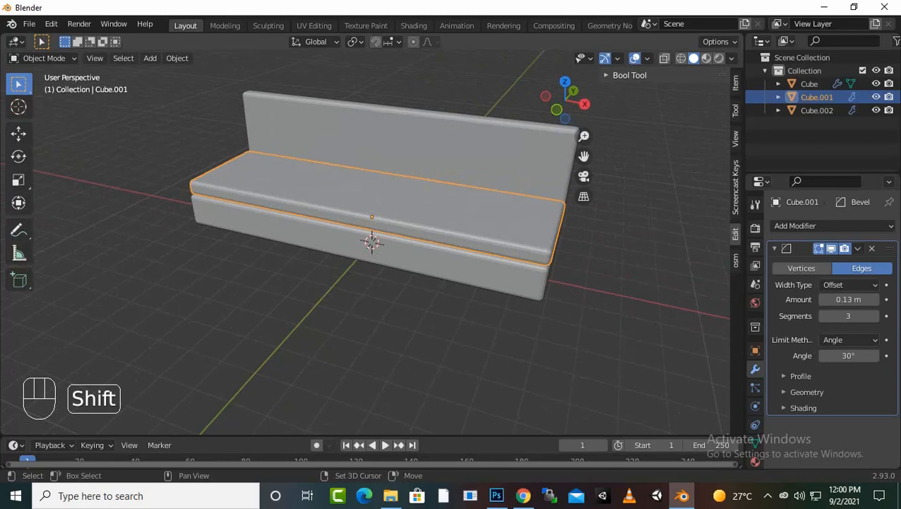
key("shift+d")
left_click(526, 294)
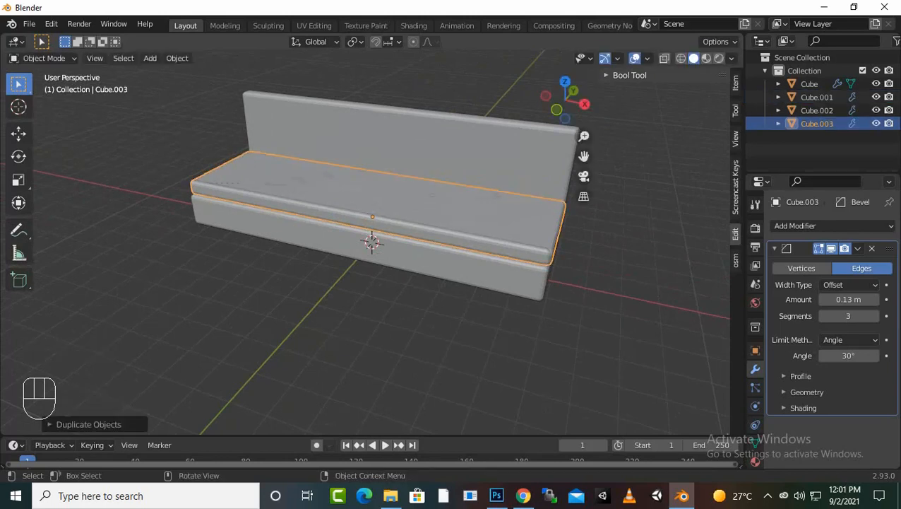
type("r")
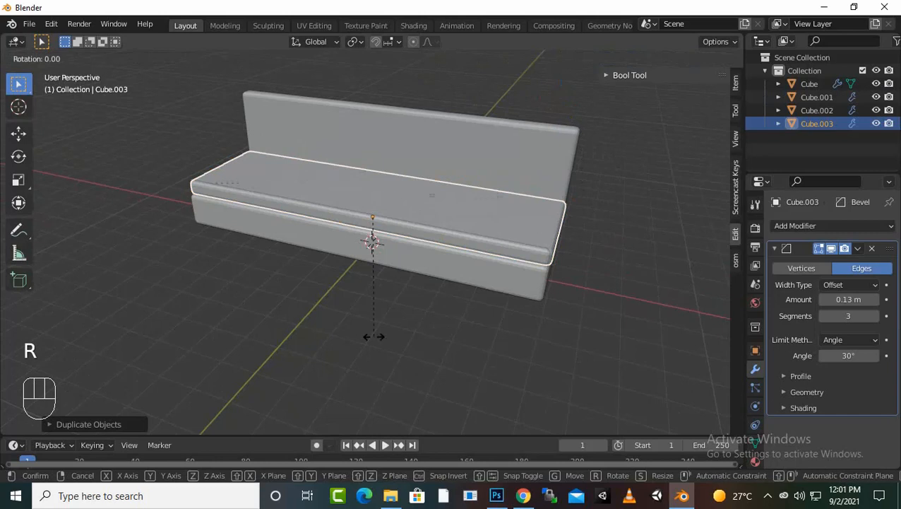
type("90")
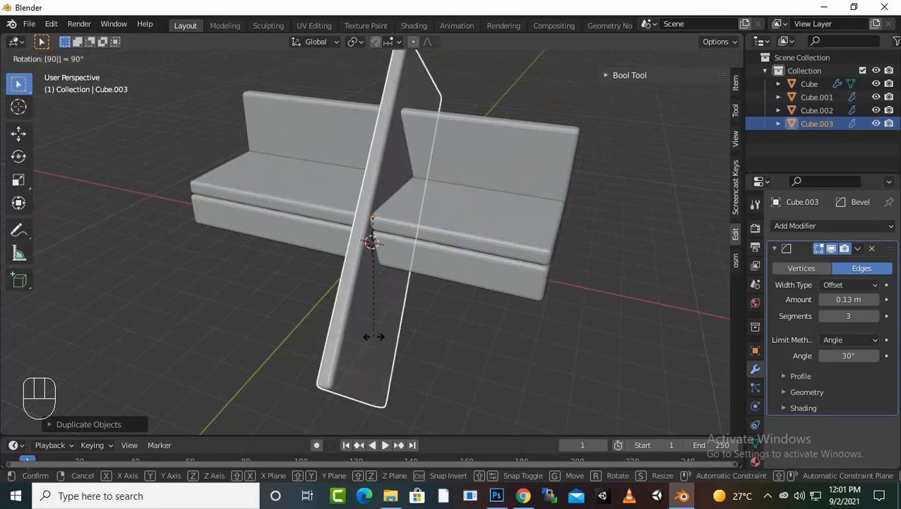
key("Return")
key("ctrl+z")
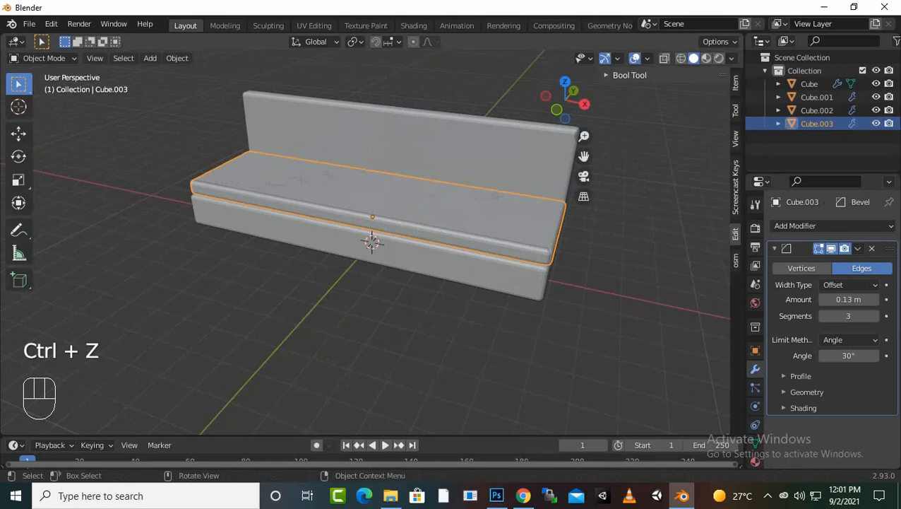
Rotate the duplicated seat slab 90° about the X axis to stand it upright
key("r")
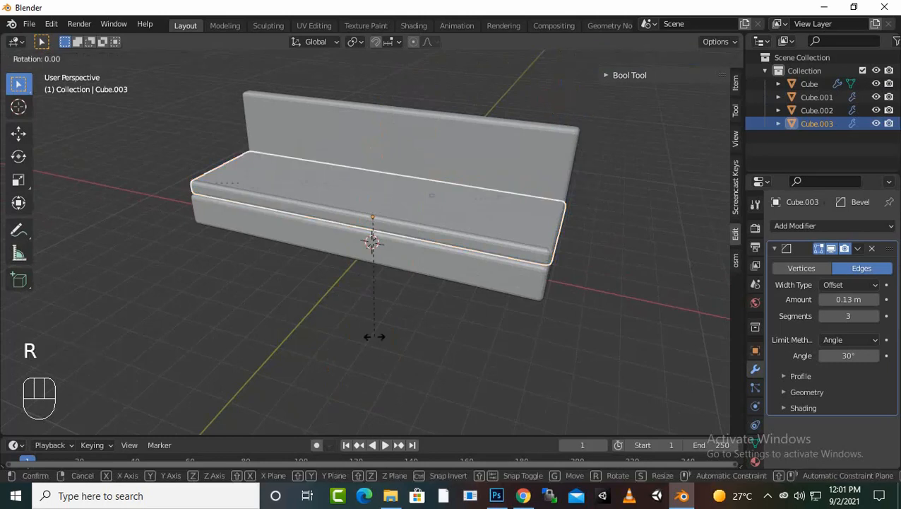
type("x")
type("90")
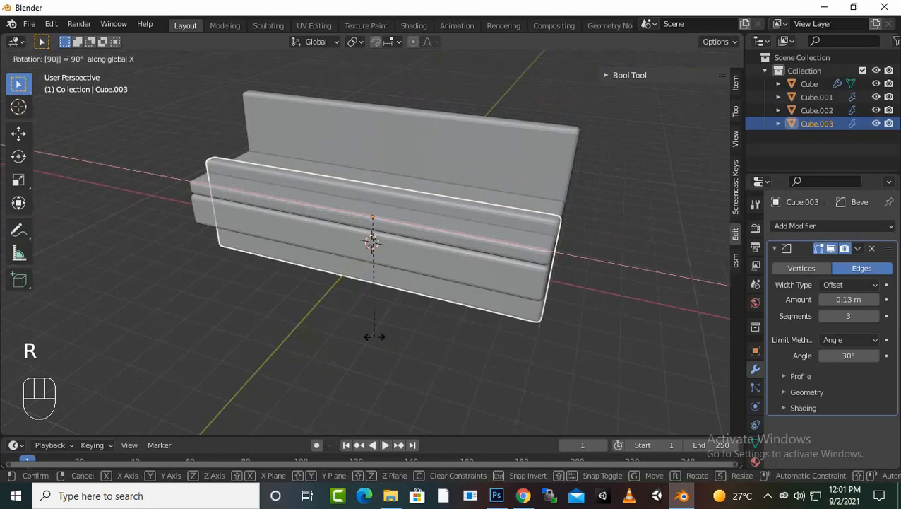
key("Return")
Raise the upright duplicate slab along the Z axis so its lower edge sits within the seat slab
scroll(372, 243, "down", 1)
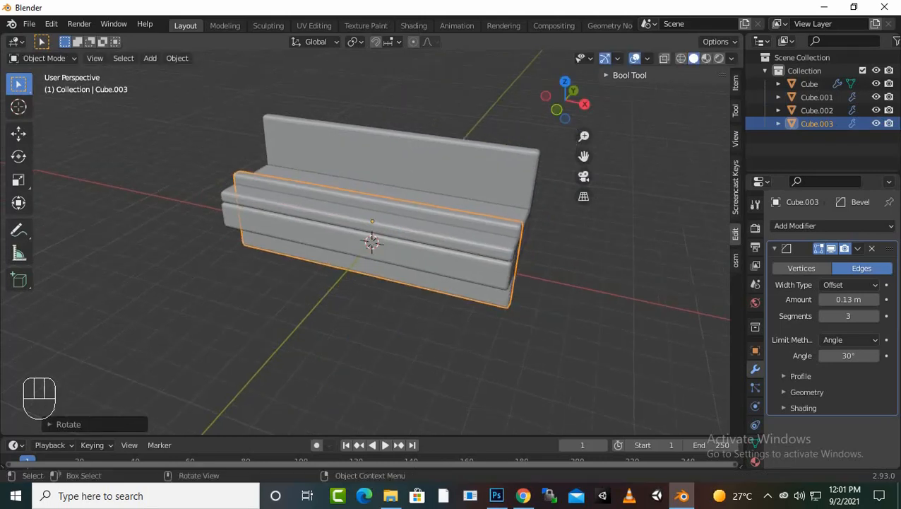
middle_click_drag(395, 248, 349, 248)
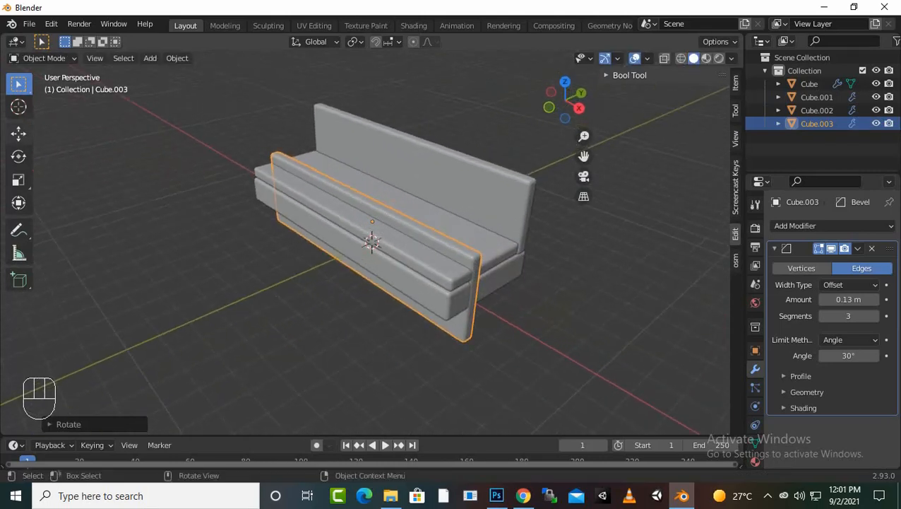
left_click(18, 133)
left_click_drag(372, 173, 373, 109)
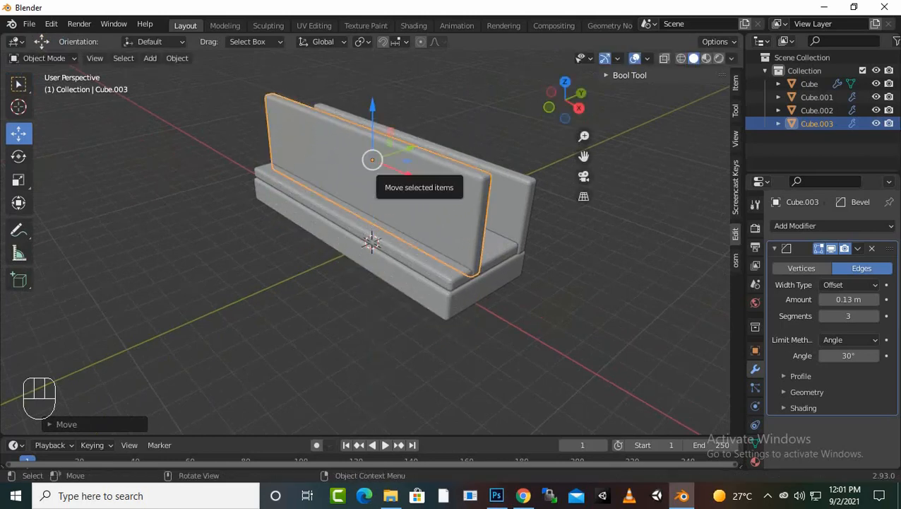
Move the upright duplicate's whole mesh along the Y axis to just in front of the backrest
key("Tab")
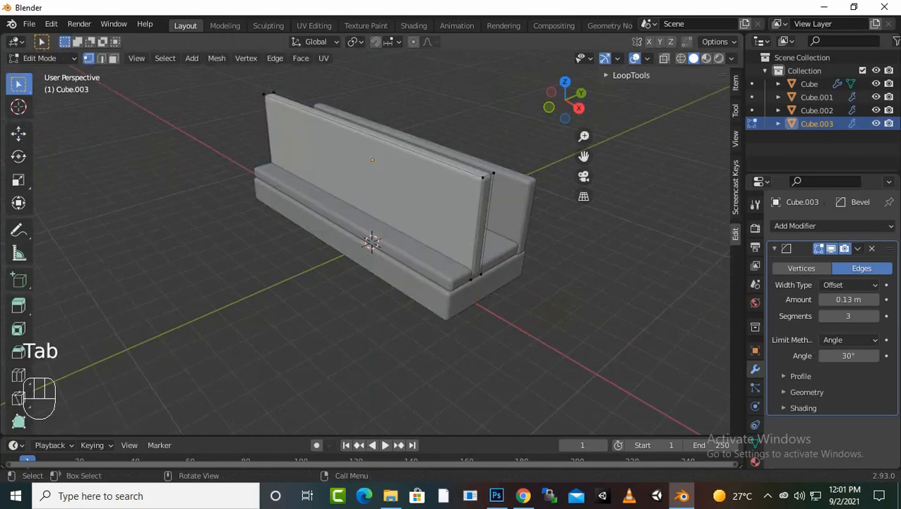
key("a")
middle_click_drag(396, 233, 360, 212)
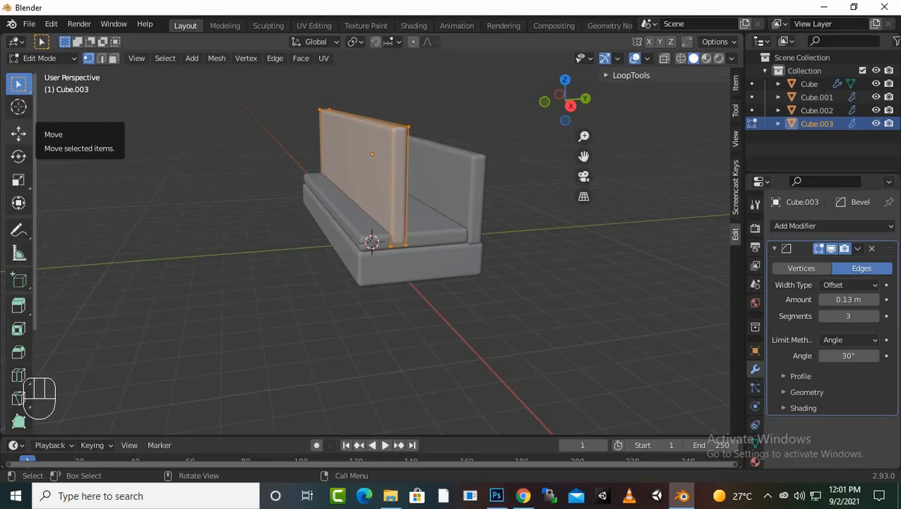
key("g")
key("y")
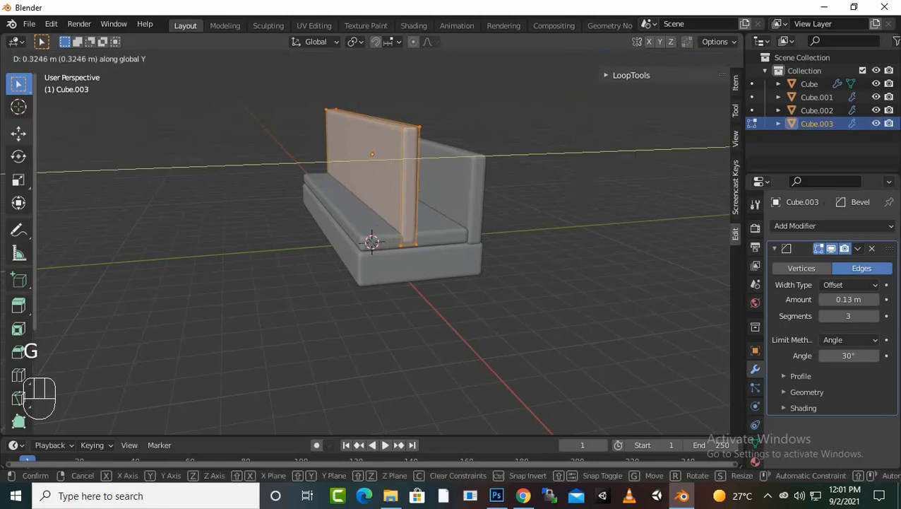
left_click(73, 132)
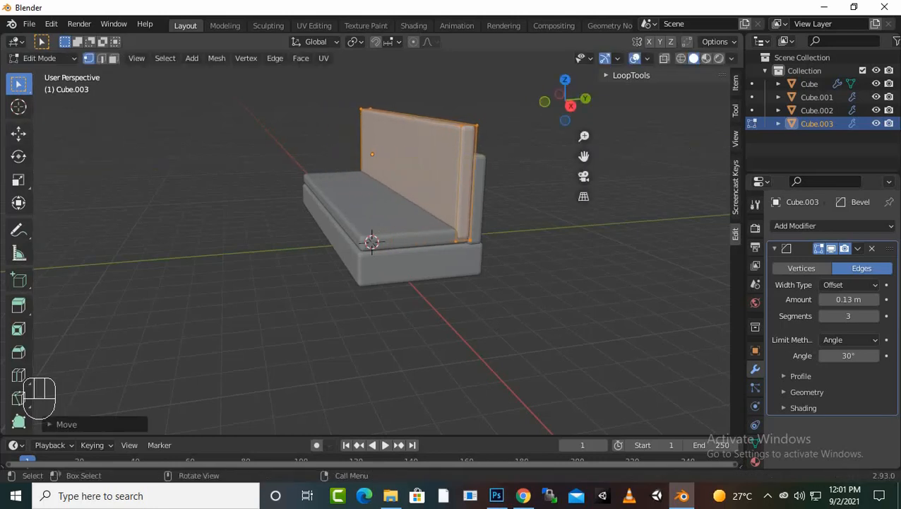
Shorten the upright back cushion by scaling its mesh along the Z axis until its lower edge clears the seat slab
key("KP_3")
scroll(381, 241, "up", 6)
middle_click_drag(381, 242, 399, 256)
key("s")
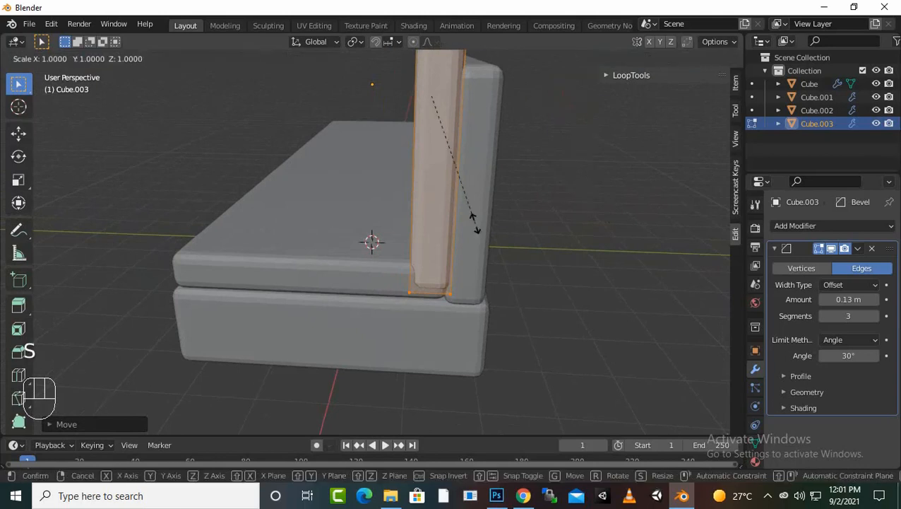
key("z")
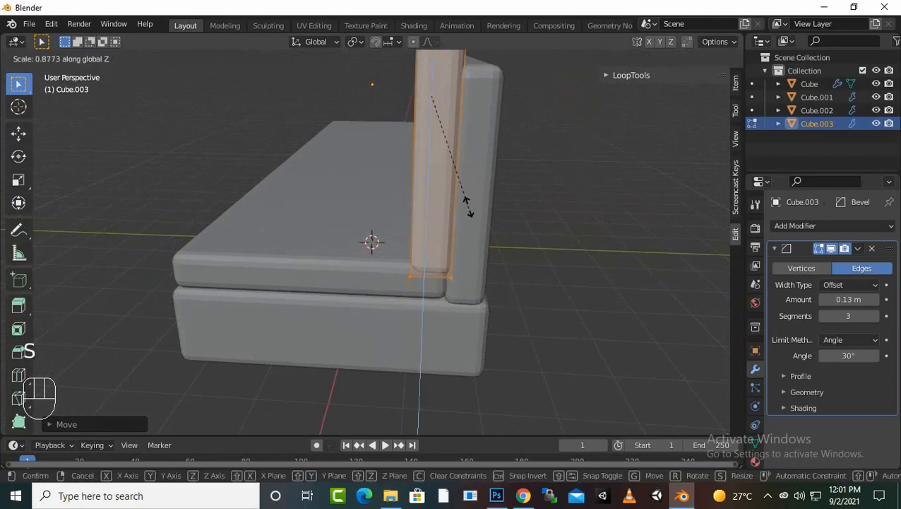
left_click(466, 178)
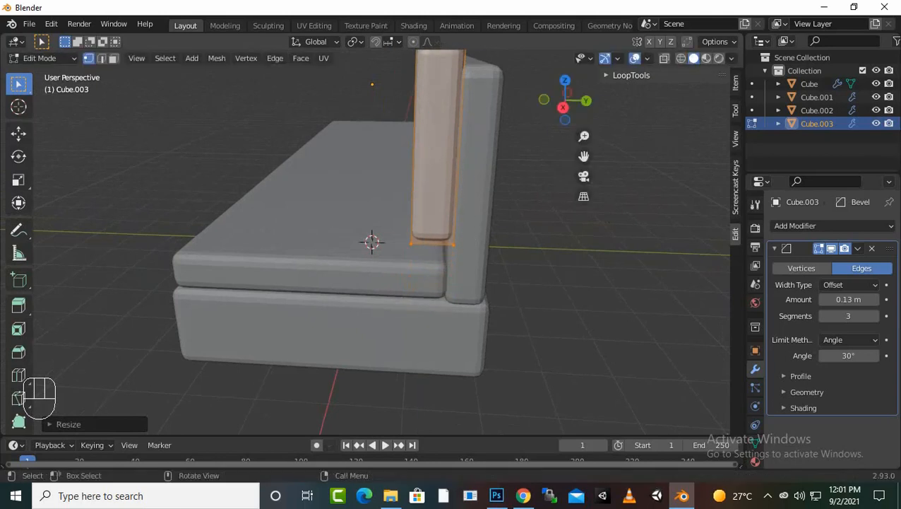
Lower the back cushion's mesh along the Z axis onto the seat slab
mouse_move(467, 178)
middle_mouse_down()
mouse_move(467, 202)
mouse_move(506, 189)
mouse_move(475, 188)
mouse_move(459, 173)
mouse_move(467, 175)
middle_mouse_up()
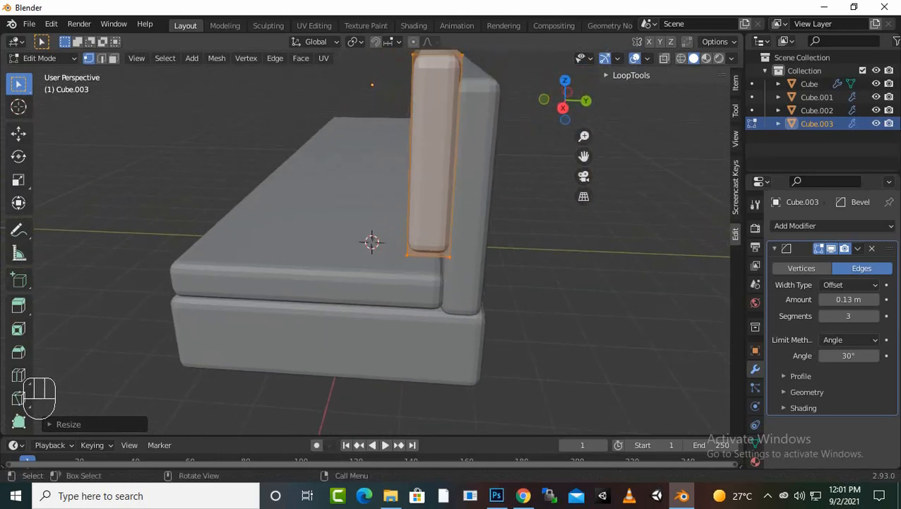
key("g")
key("z")
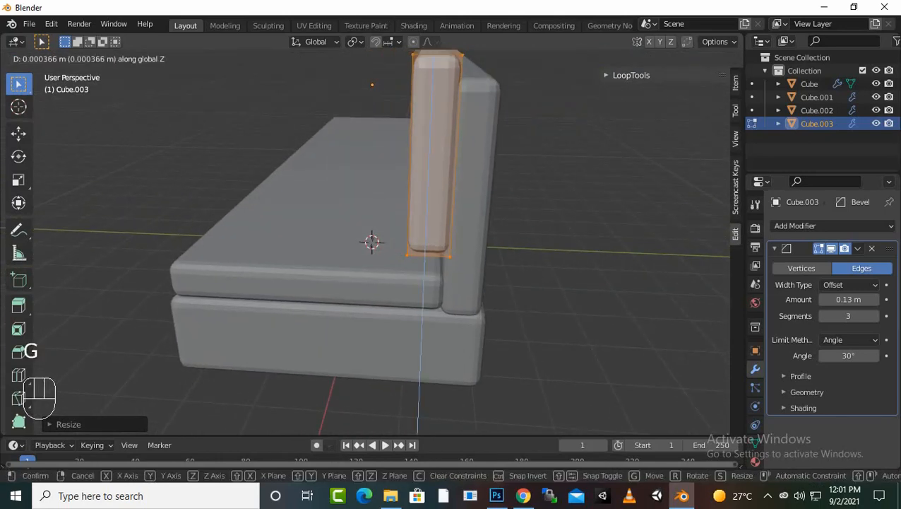
left_click(466, 204)
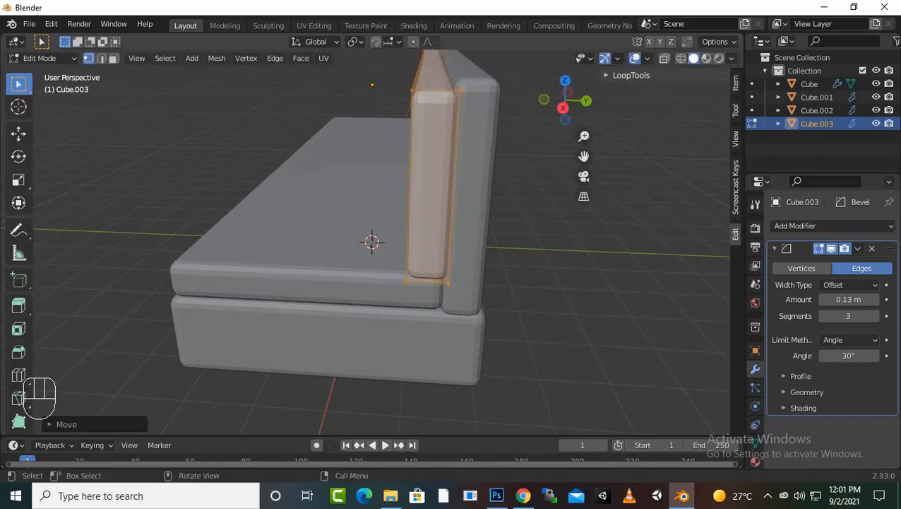
Narrow the back cushion by scaling its mesh along the X axis to slightly under a third of the backrest's width
scroll(372, 242, "down", 2)
middle_click_drag(437, 247, 526, 238)
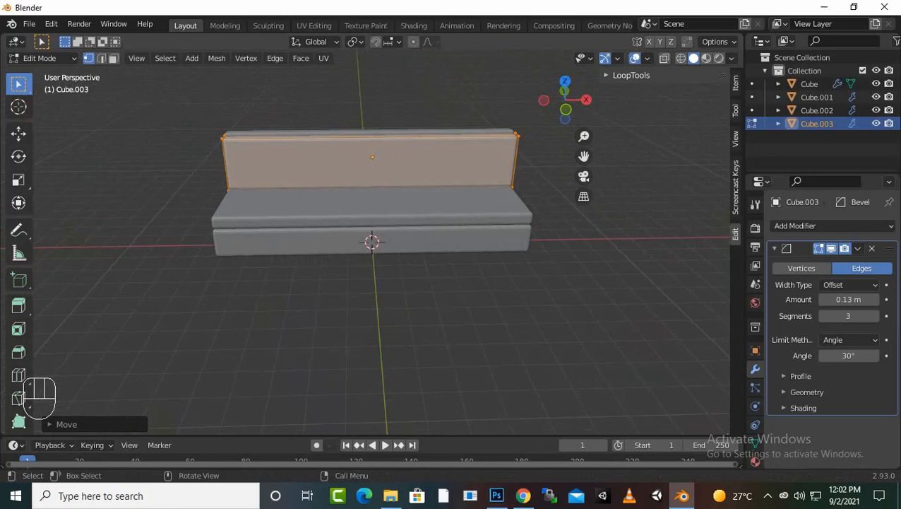
key("KP_1")
scroll(372, 184, "up", 3)
scroll(372, 184, "down", 1)
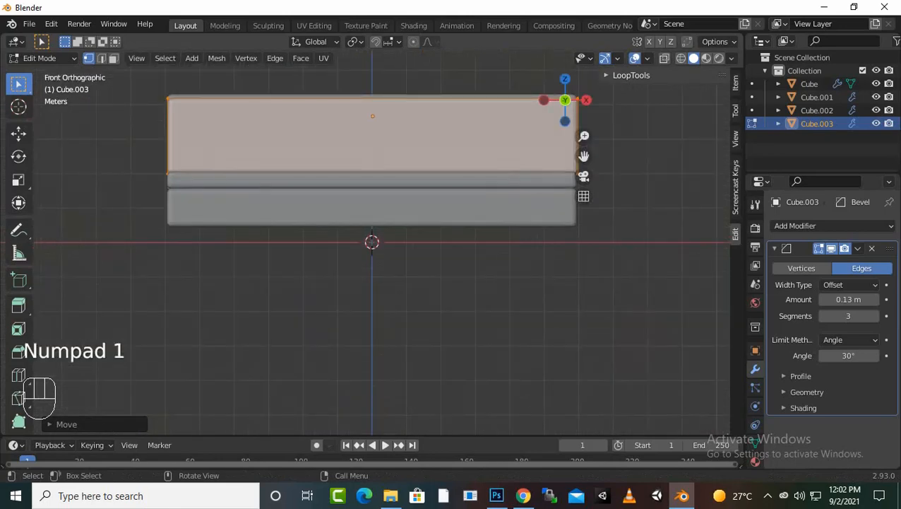
key("g")
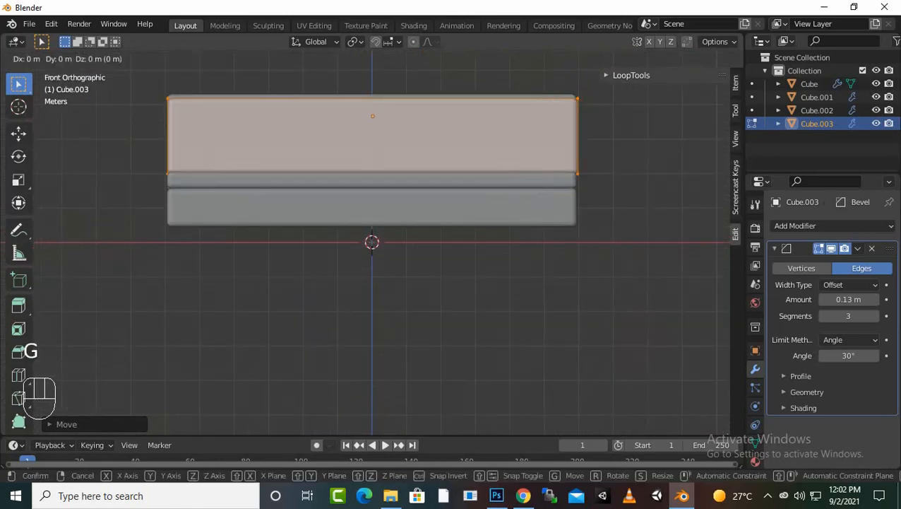
key("Escape")
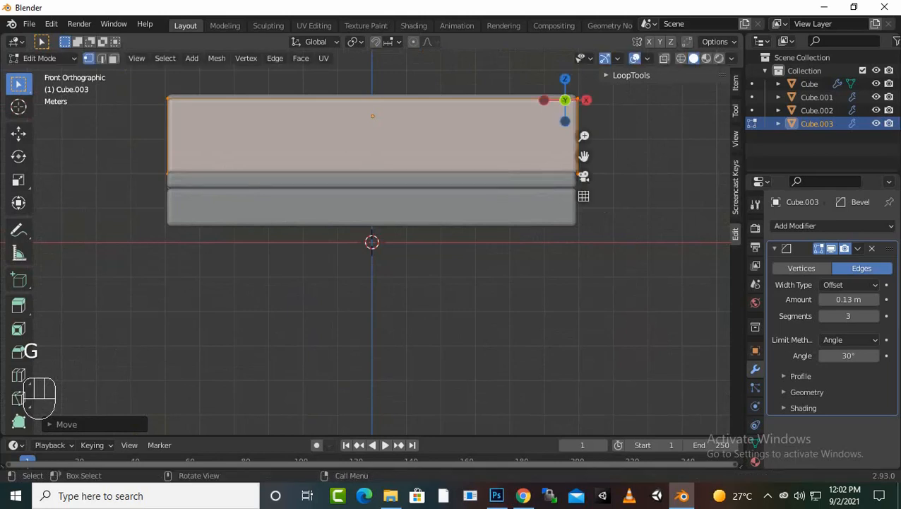
key("s")
key("x")
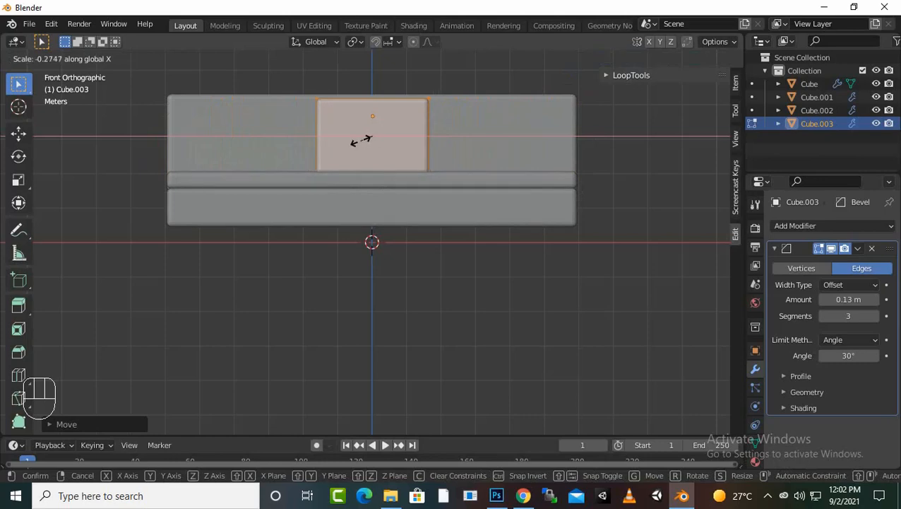
left_click(360, 139)
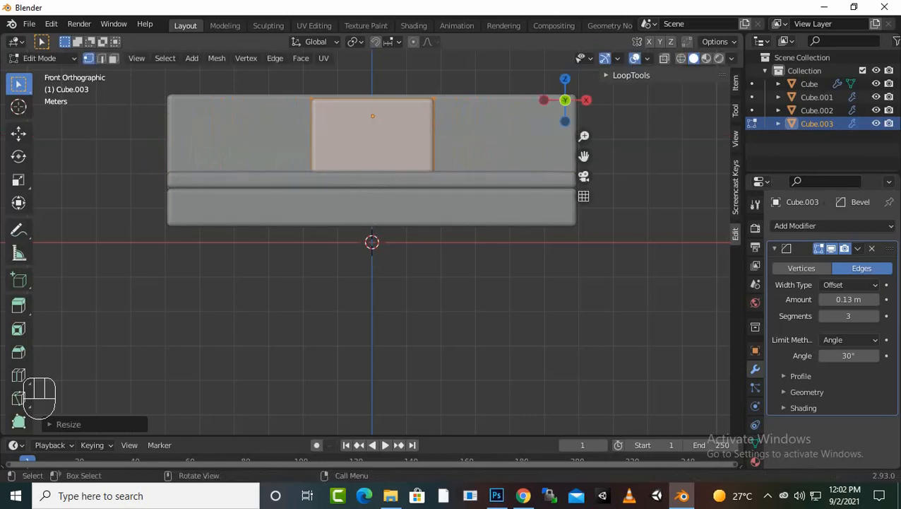
Move the back cushion's two lower front vertices forward along the Y axis, away from the backrest, to slope its front face
middle_click_drag(361, 140, 236, 219)
scroll(236, 218, "up", 1)
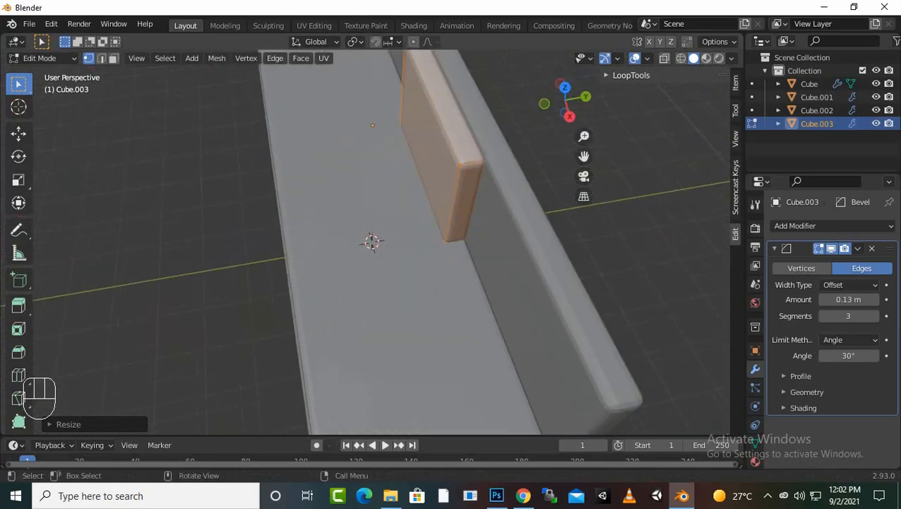
left_click(446, 240)
middle_click_drag(446, 239, 523, 207)
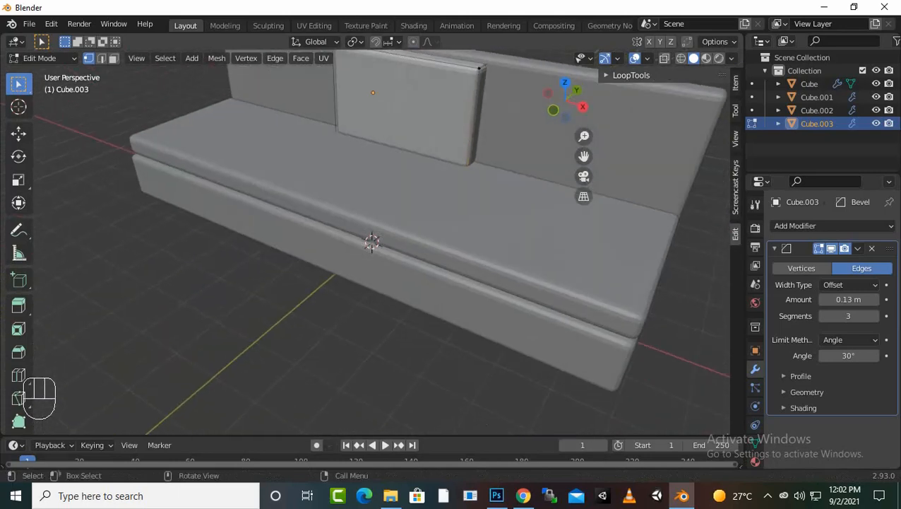
key("shift")
left_click(336, 132, "shift")
middle_click_drag(336, 137, 373, 153)
scroll(374, 243, "up", 2)
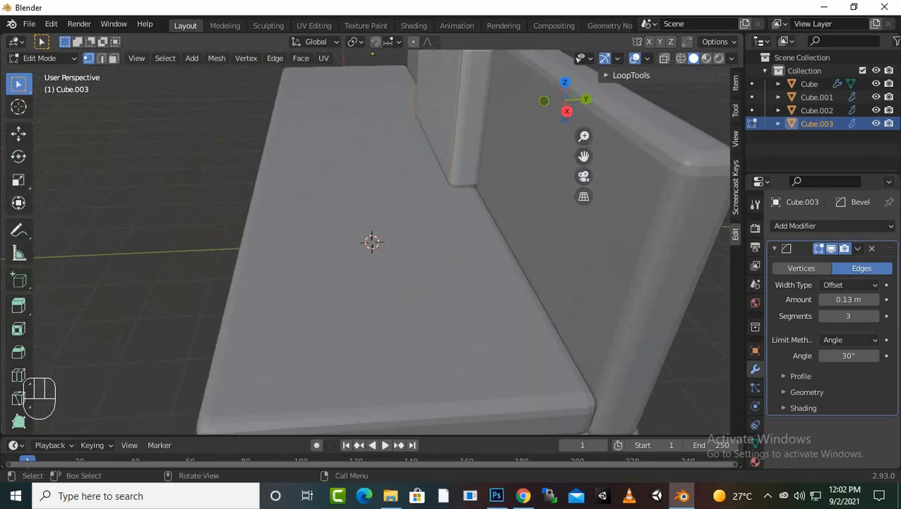
key("g")
key("y")
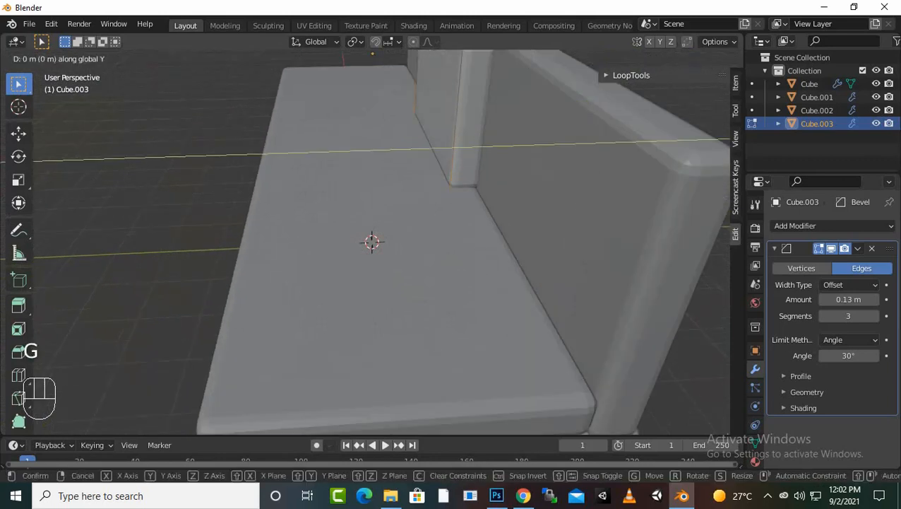
left_click(369, 154)
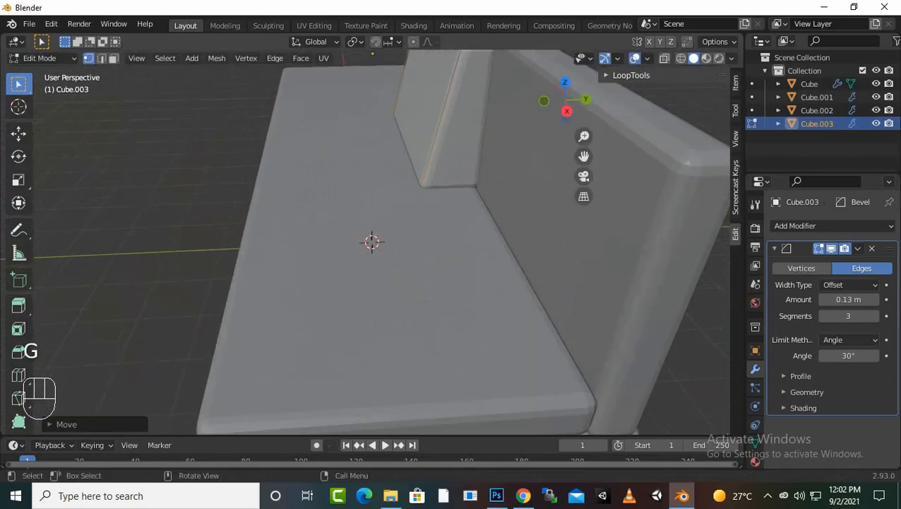
Set the back cushion's bevel amount to 0.21 m with 5 segments, and return to Object Mode
scroll(369, 154, "down", 3)
middle_click_drag(368, 154, 382, 170)
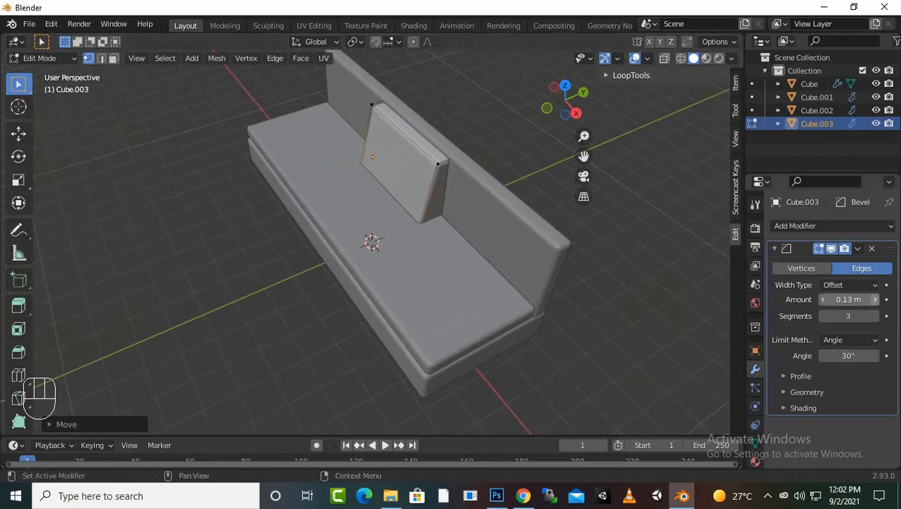
left_click(875, 299)
left_click(876, 300)
left_click(875, 299)
left_click(875, 299)
left_click(875, 299)
left_click(875, 300)
left_click(876, 300)
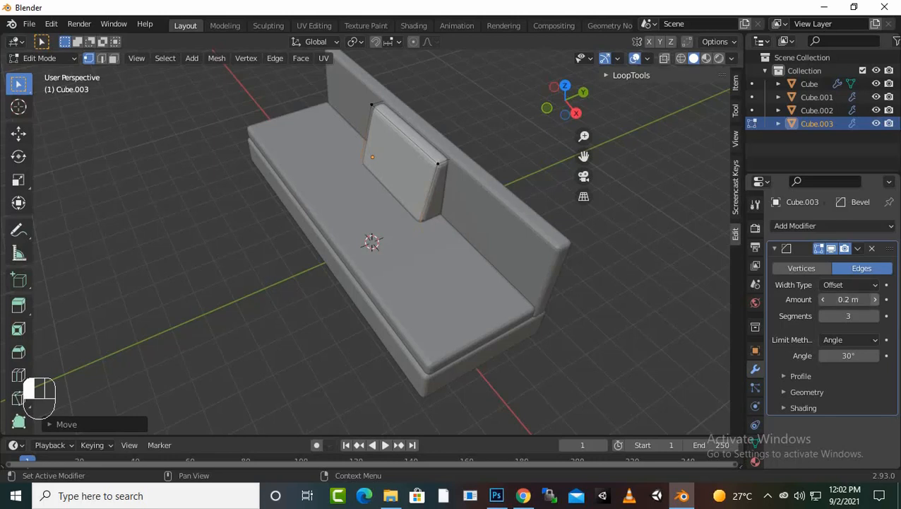
left_click(875, 300)
scroll(480, 244, "up", 2)
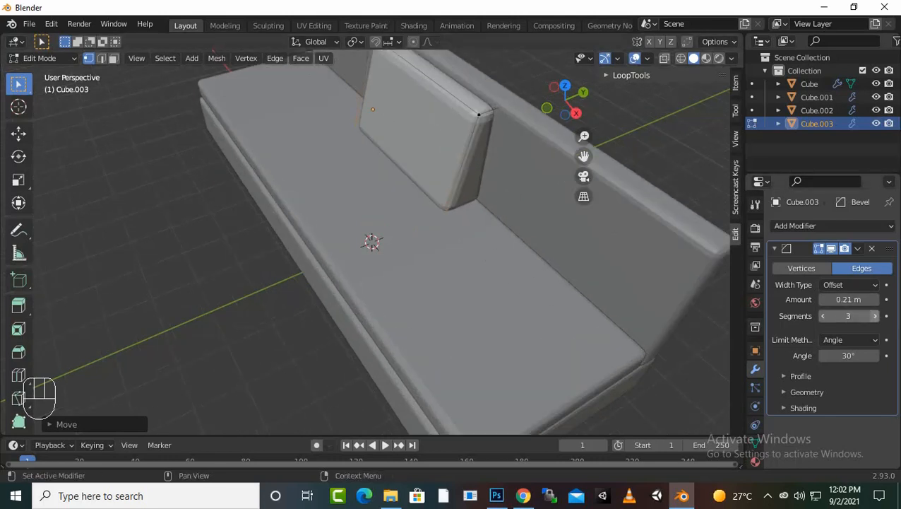
left_click(875, 316)
left_click(875, 316)
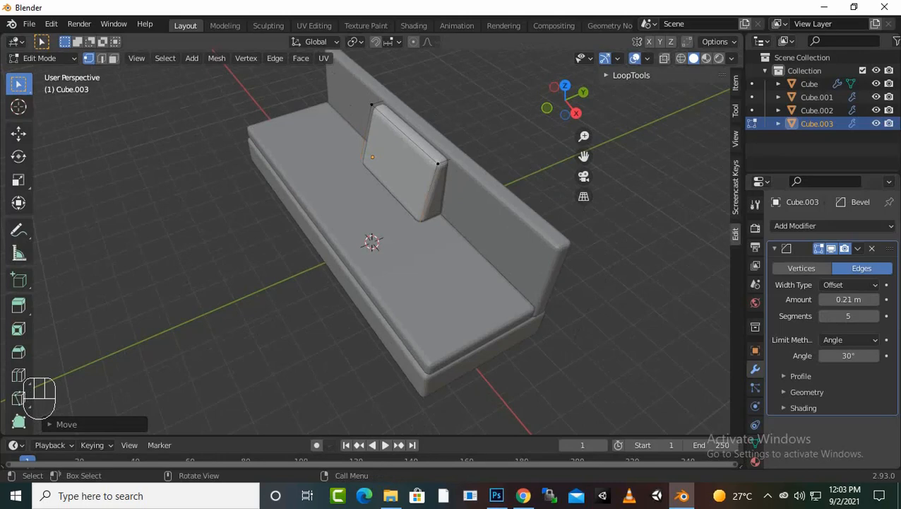
middle_click_drag(318, 275, 408, 226)
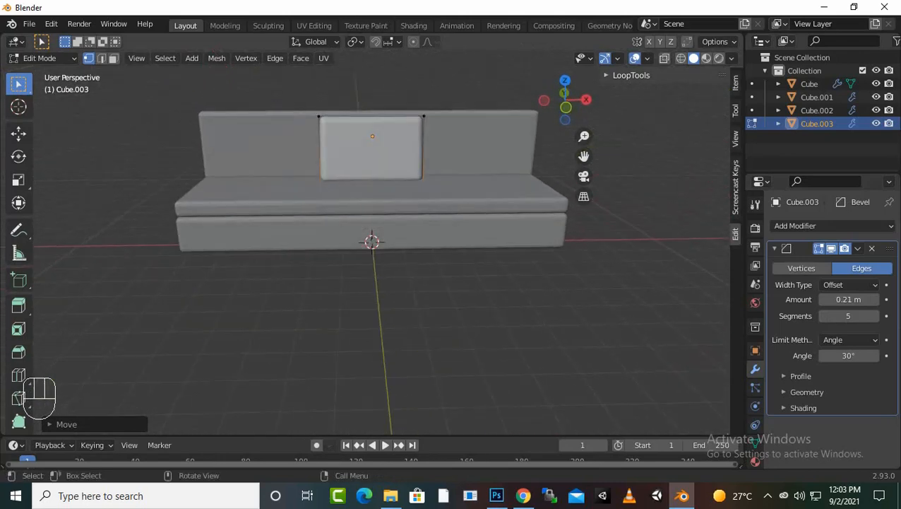
key("Tab")
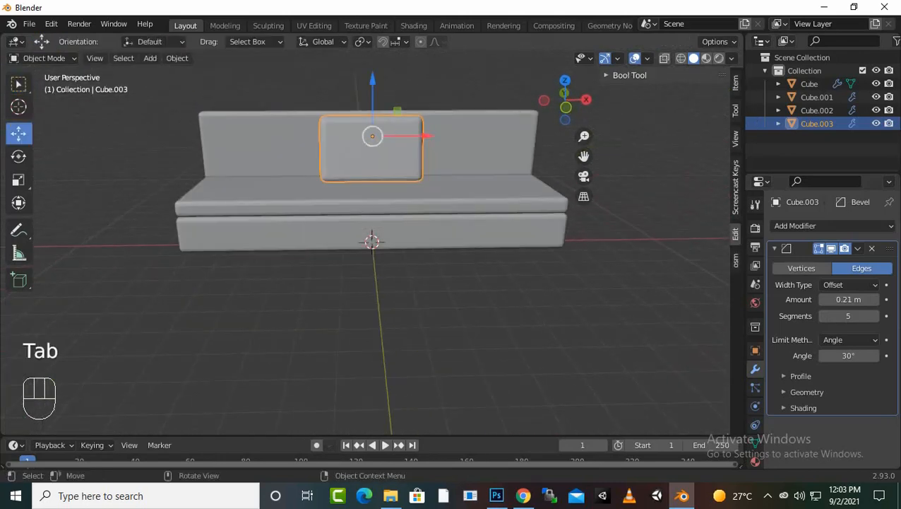
Try to duplicate the back cushion and move the copy with the X axis locked, and undo each attempt
key("shift+d")
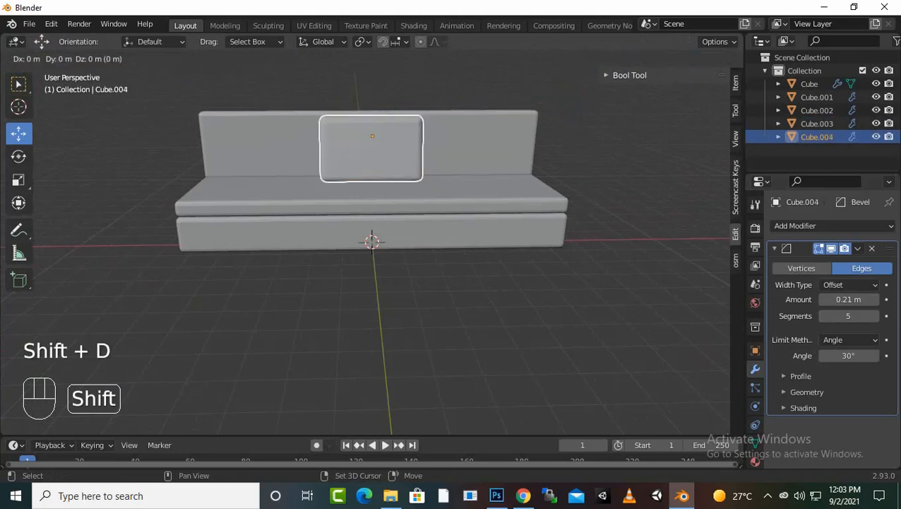
key("shift+x")
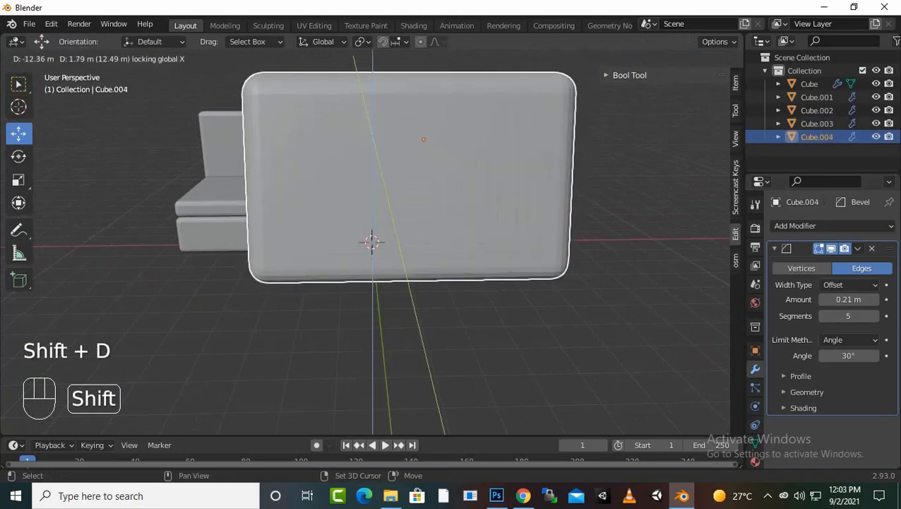
key("Return")
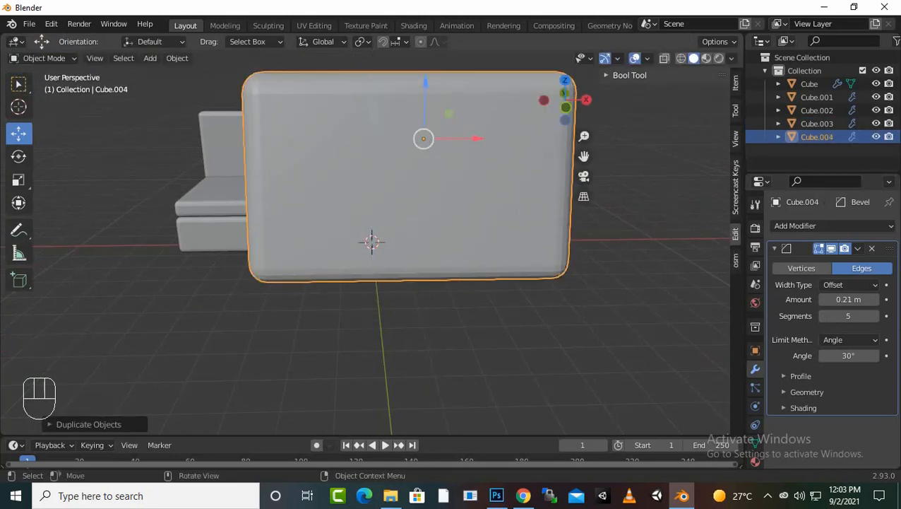
key("ctrl+z")
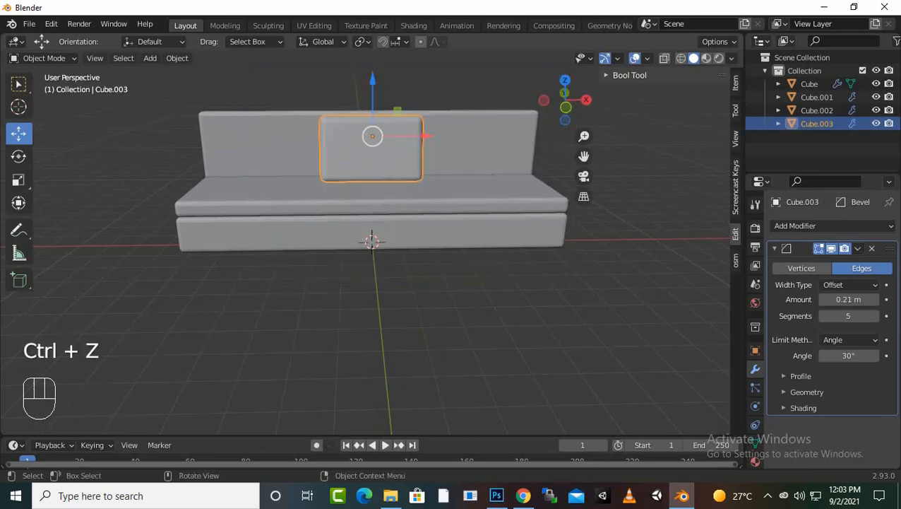
left_click(452, 303)
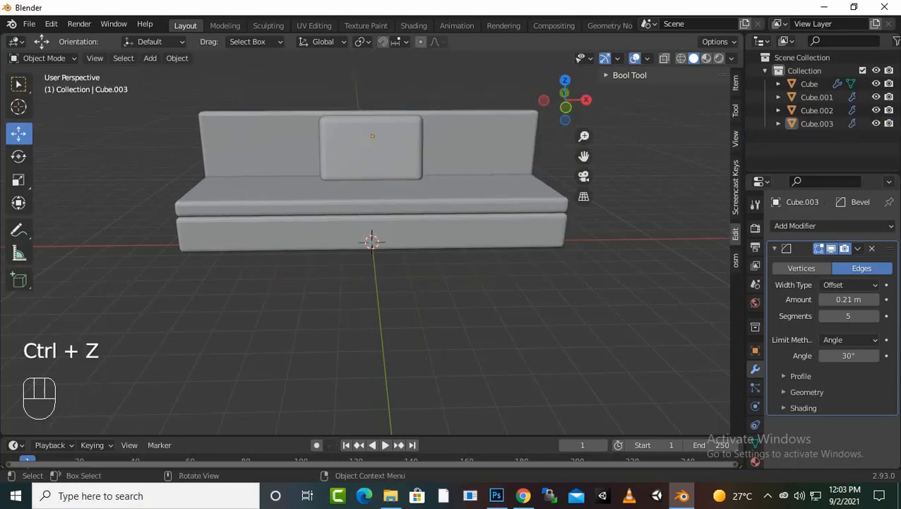
left_click(372, 151)
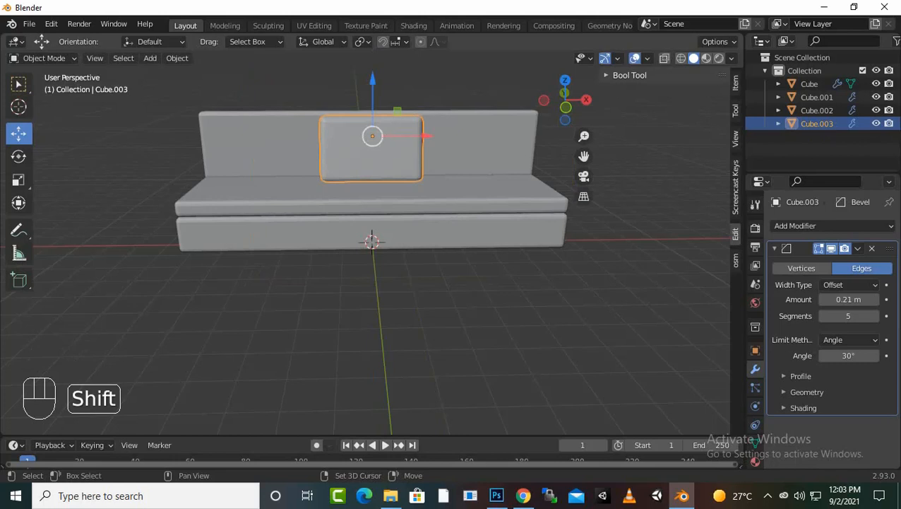
key("shift+d")
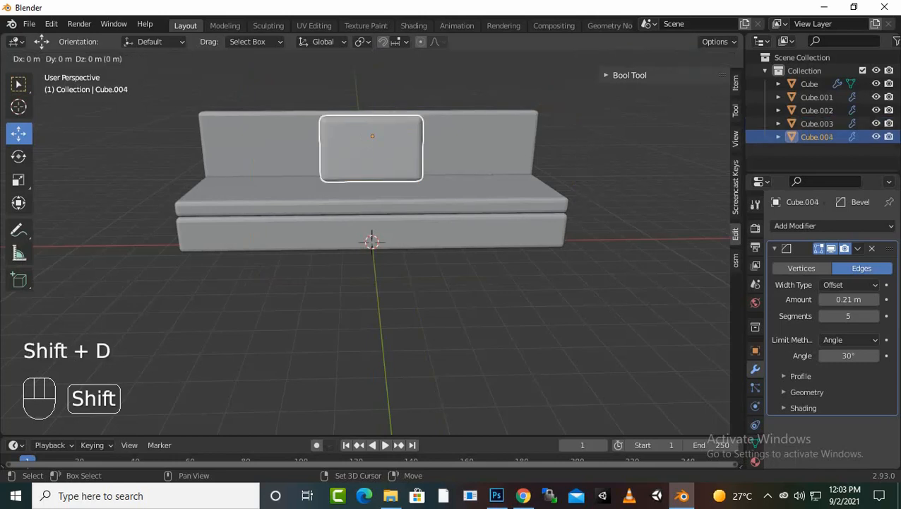
key("shift+x")
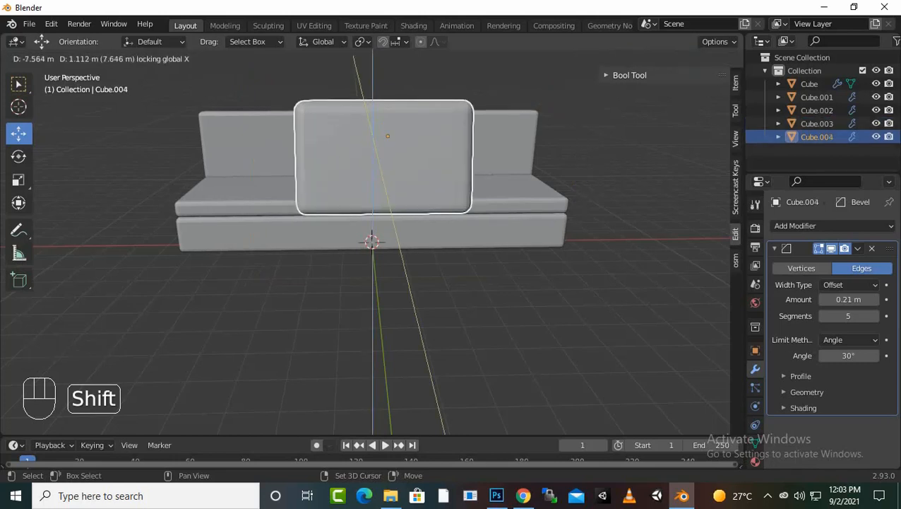
key("Return")
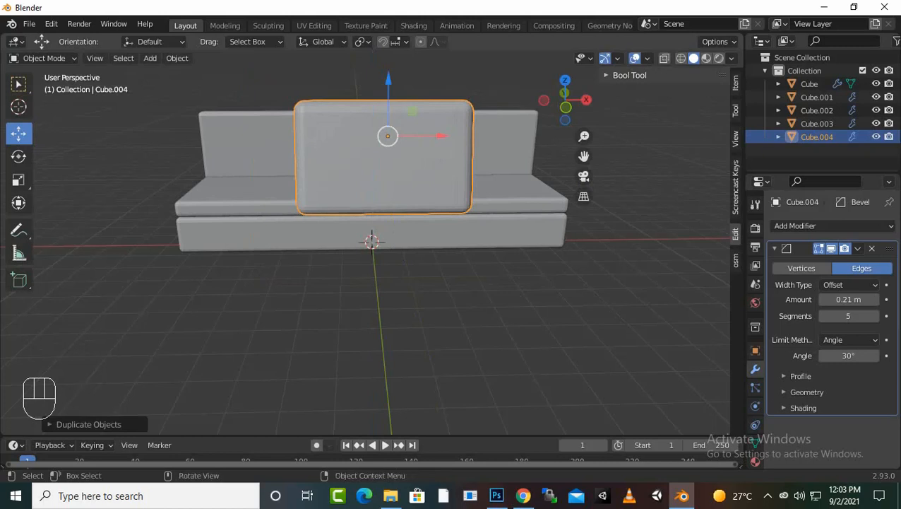
key("ctrl")
key("ctrl+z")
Duplicate the central back cushion and move the copy in the positive X direction, just beyond the original's side
key("shift")
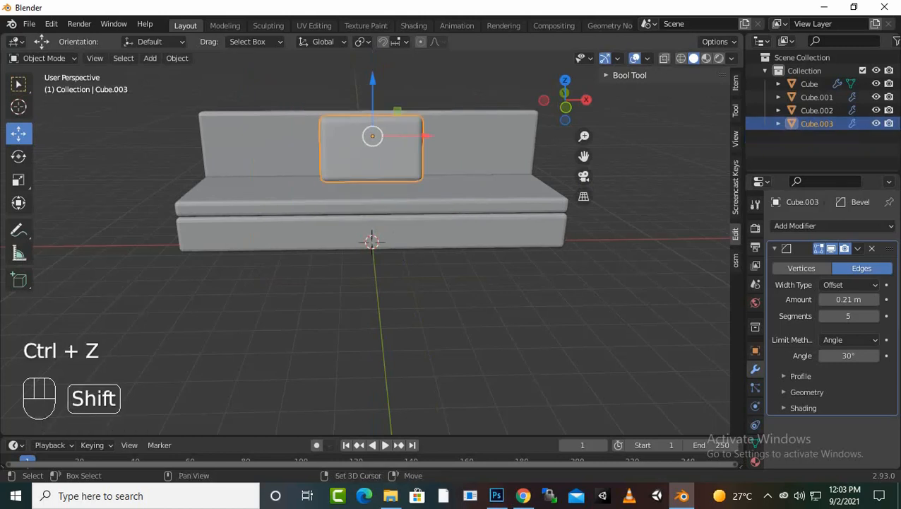
key("shift+d")
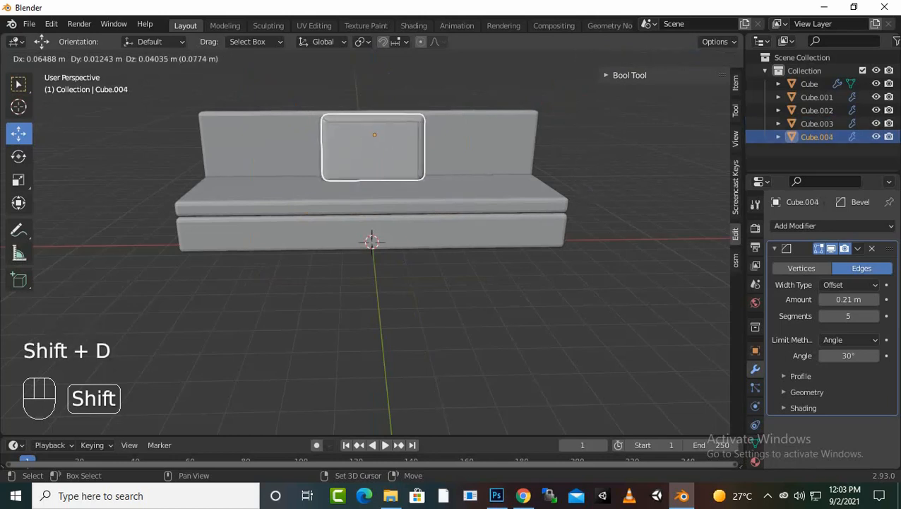
left_click(375, 147)
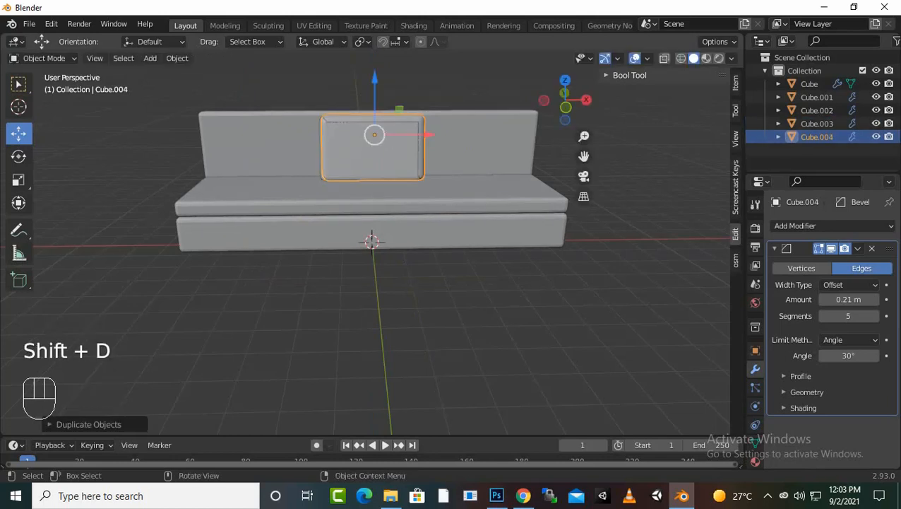
left_click_drag(423, 134, 526, 134)
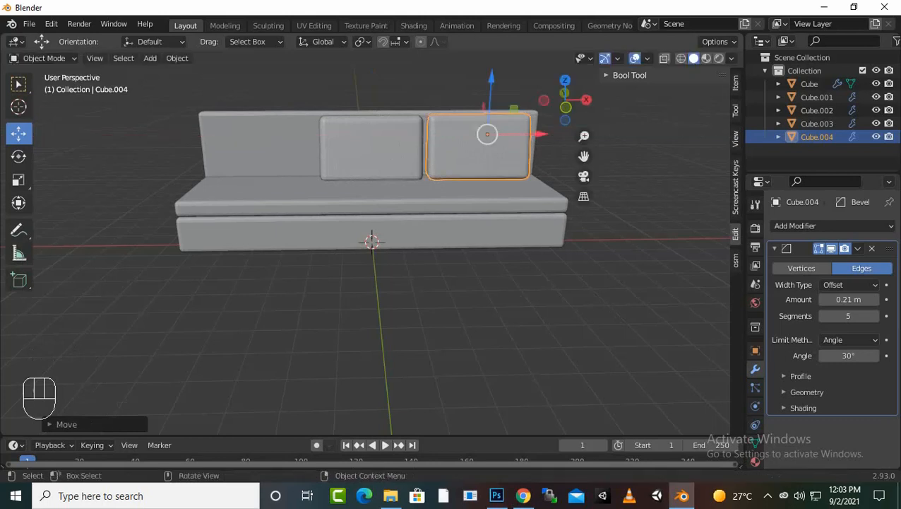
Duplicate the end cushion and move the copy in the negative X direction to the central cushion's other side, leaving a narrow gap
key("ctrl")
key("shift")
key("shift+d")
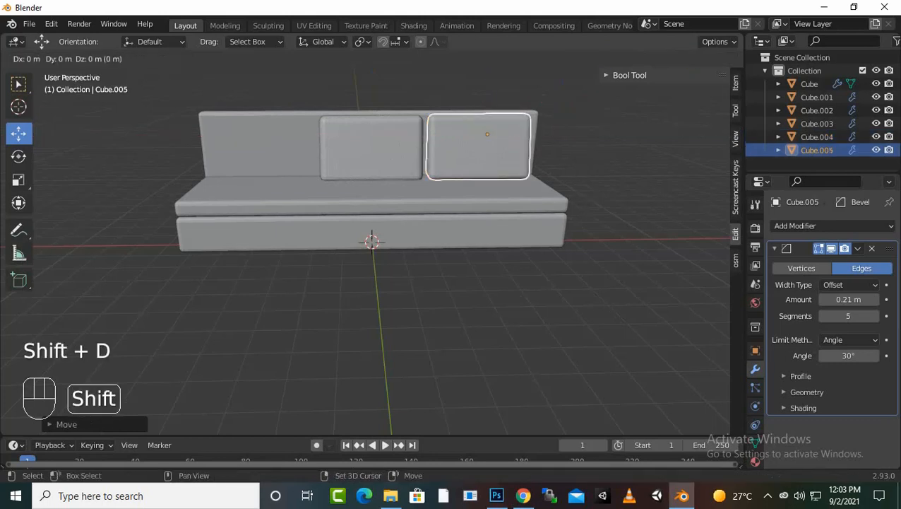
left_click(537, 134)
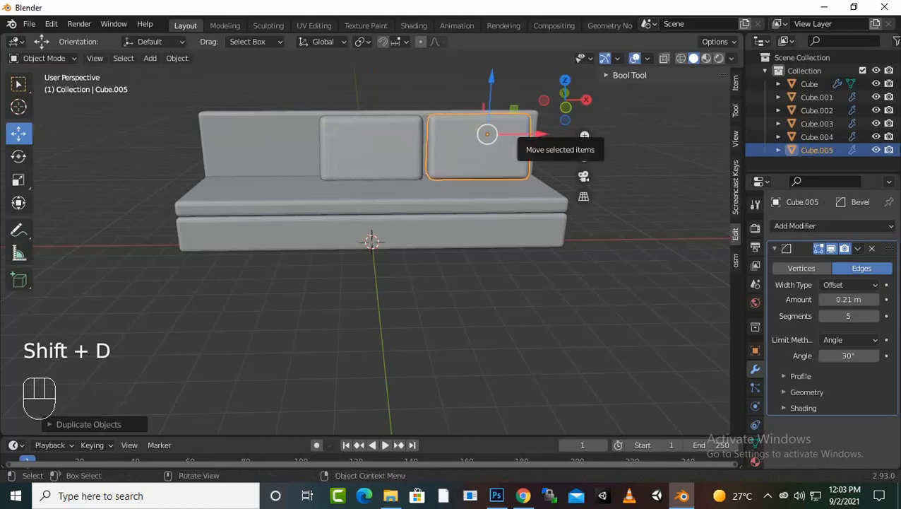
left_click_drag(538, 134, 324, 135)
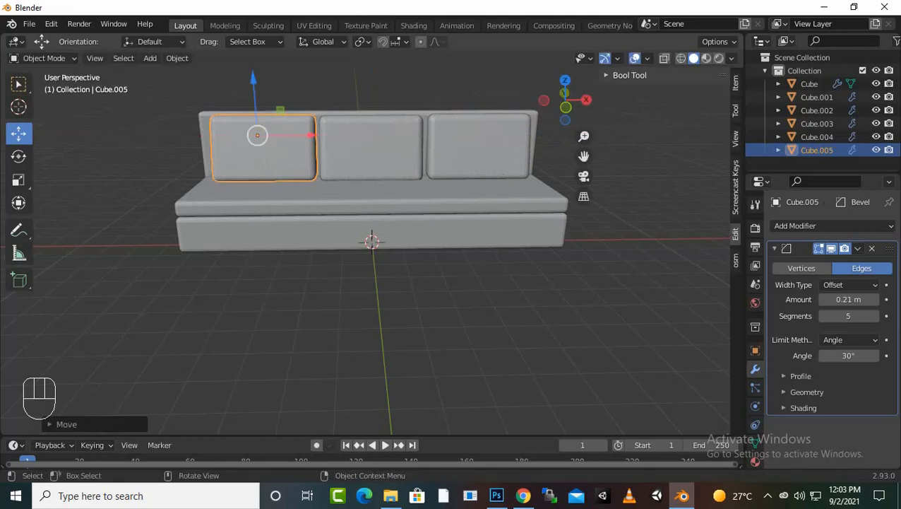
middle_click_drag(324, 141, 362, 151)
scroll(362, 151, "up", 3)
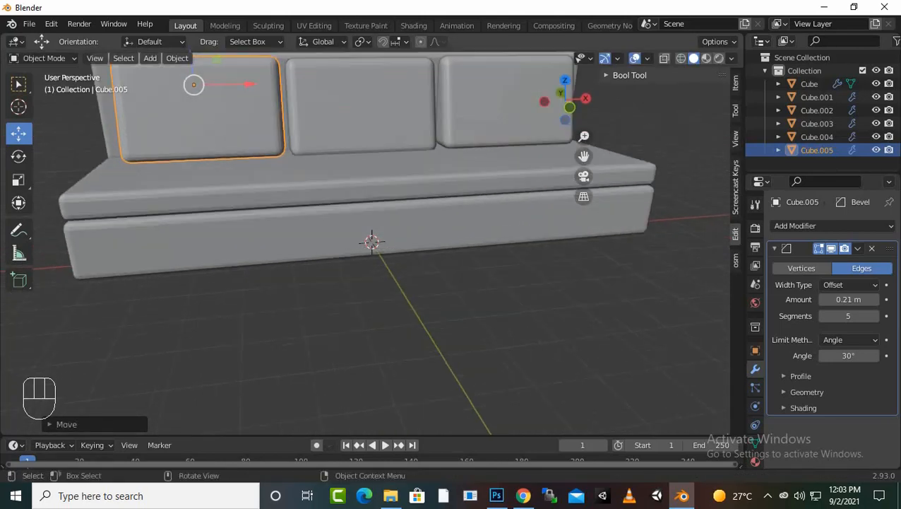
left_click_drag(247, 84, 242, 84)
scroll(297, 176, "down", 2)
middle_click_drag(296, 177, 159, 202)
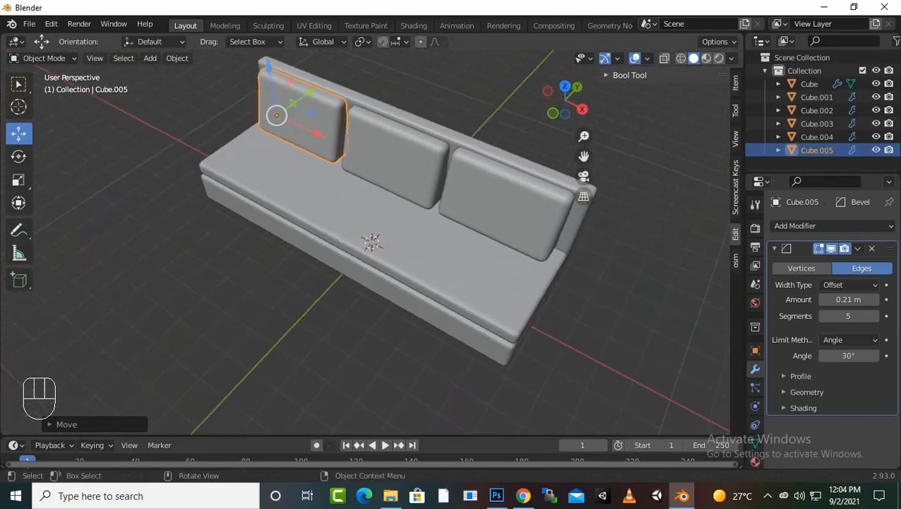
Duplicate the seat slab in place and rotate the copy 90° about the global Y axis so it stands upright
middle_click_drag(353, 226, 285, 203)
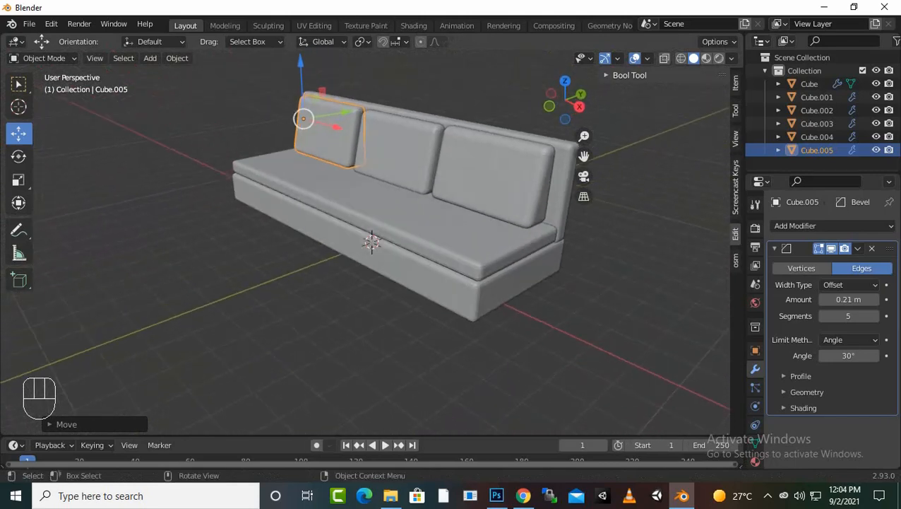
left_click(360, 198)
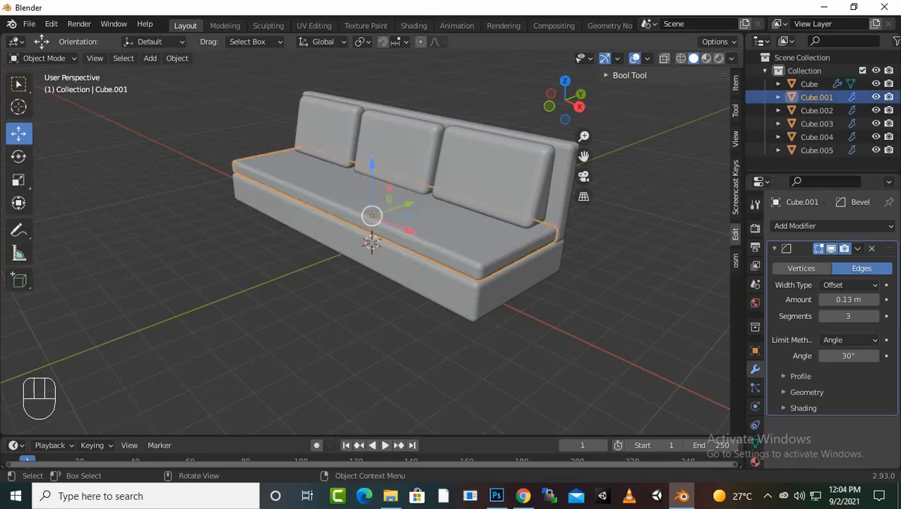
mouse_move(361, 198)
middle_mouse_down()
mouse_move(332, 200)
mouse_move(367, 199)
middle_mouse_up()
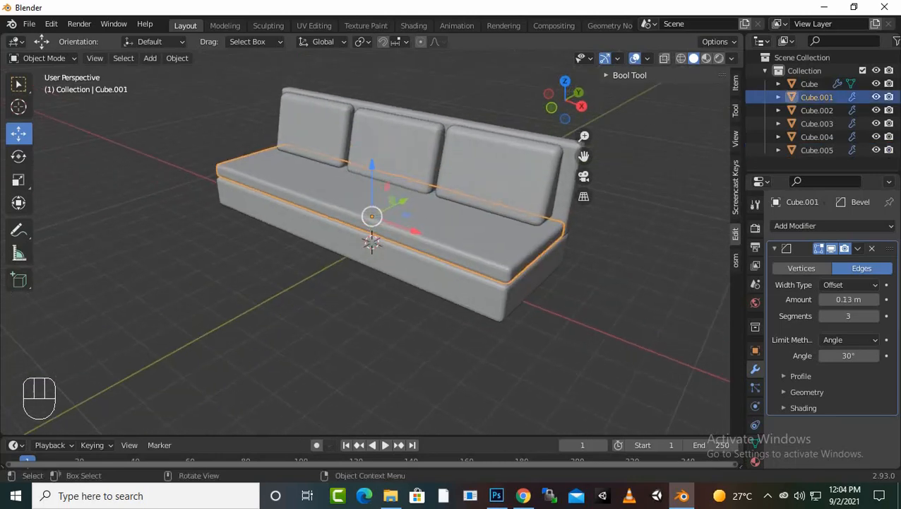
key("shift")
key("shift+d")
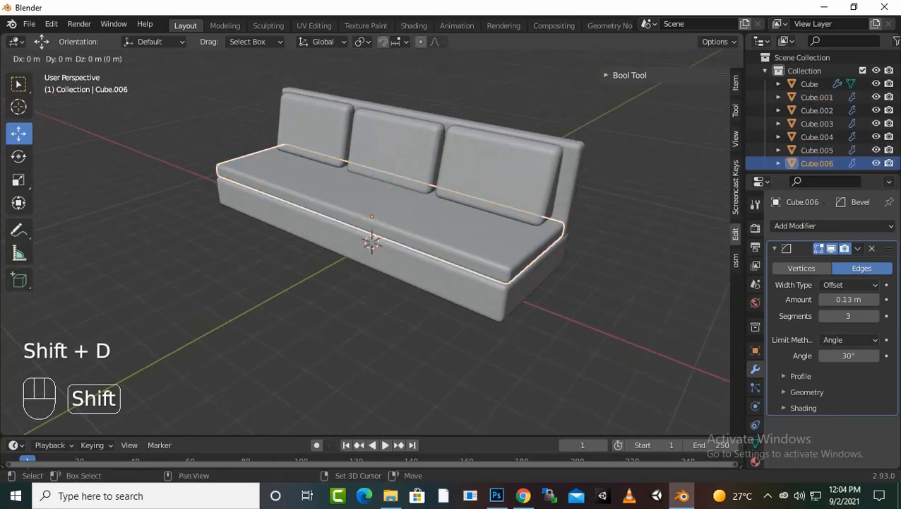
key("Escape")
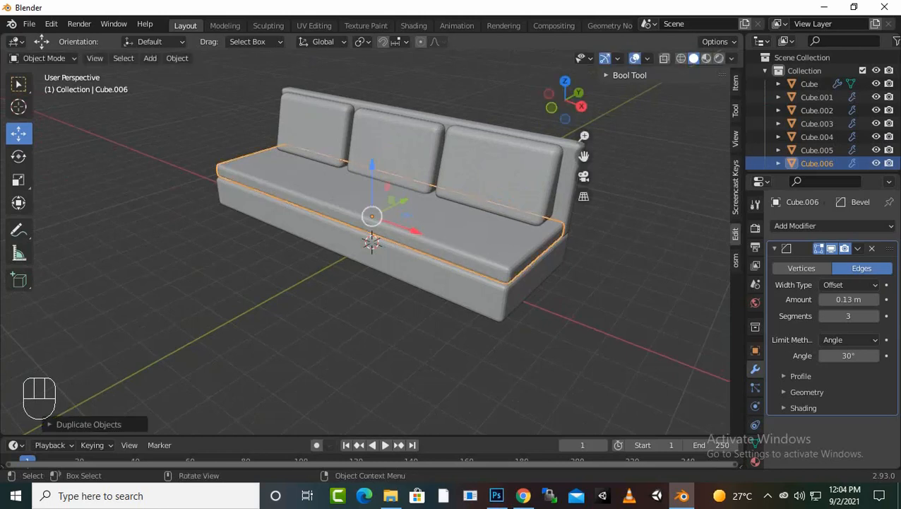
key("r")
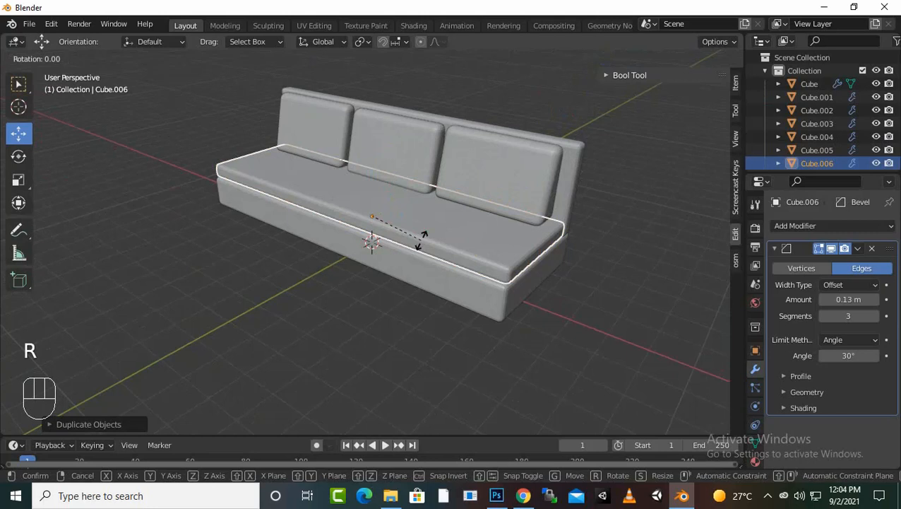
type("y")
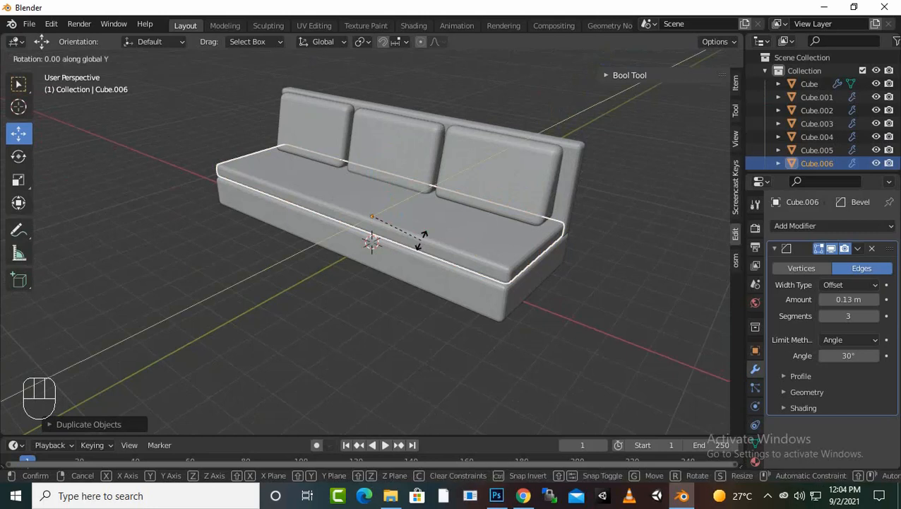
type("90")
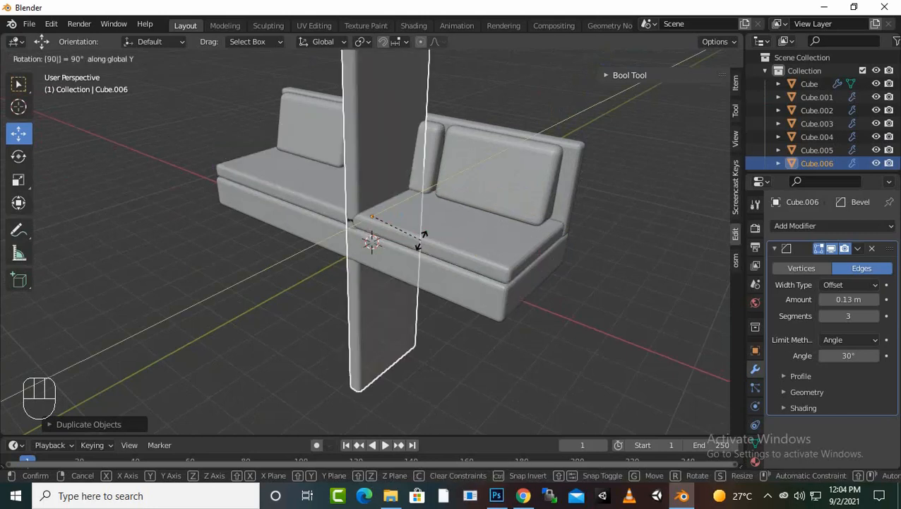
key("Return")
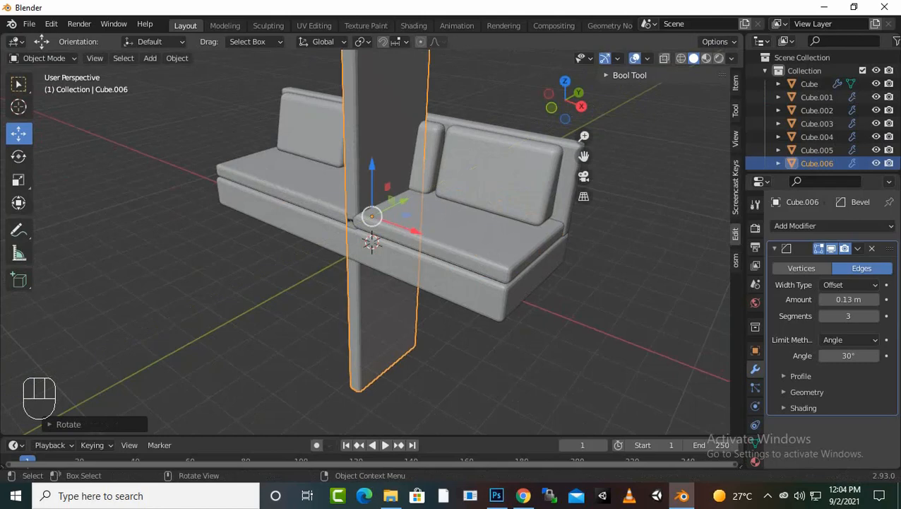
Move the upright slab to the sofa's positive X end and shorten it along Z, with its lower edge level with the base's underside
left_click_drag(371, 215, 486, 262)
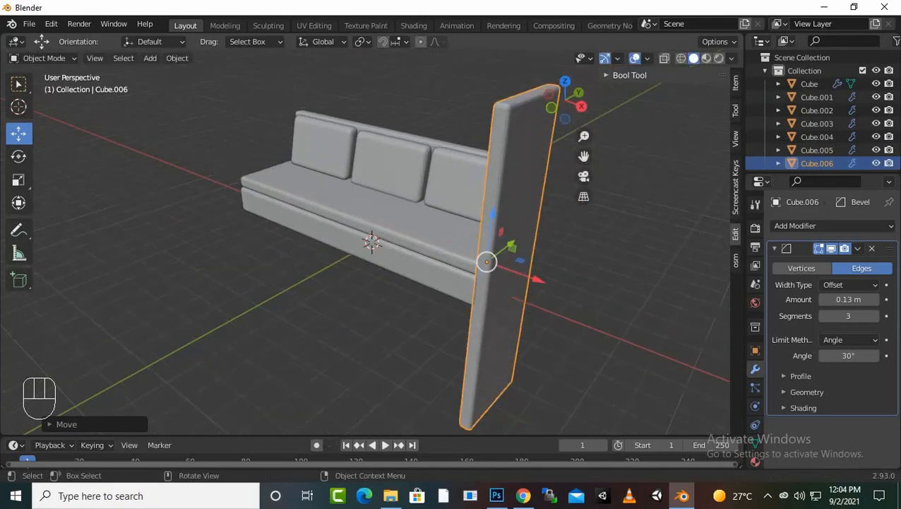
key("KP_1")
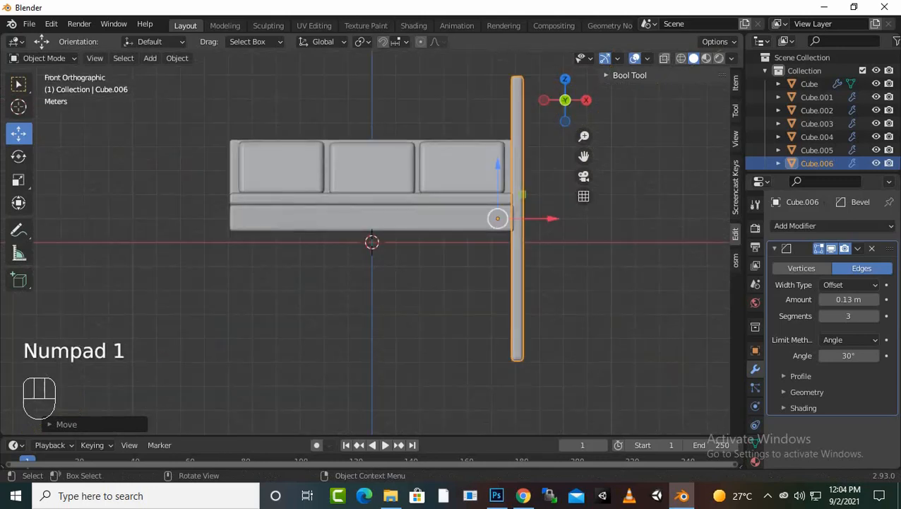
key("s")
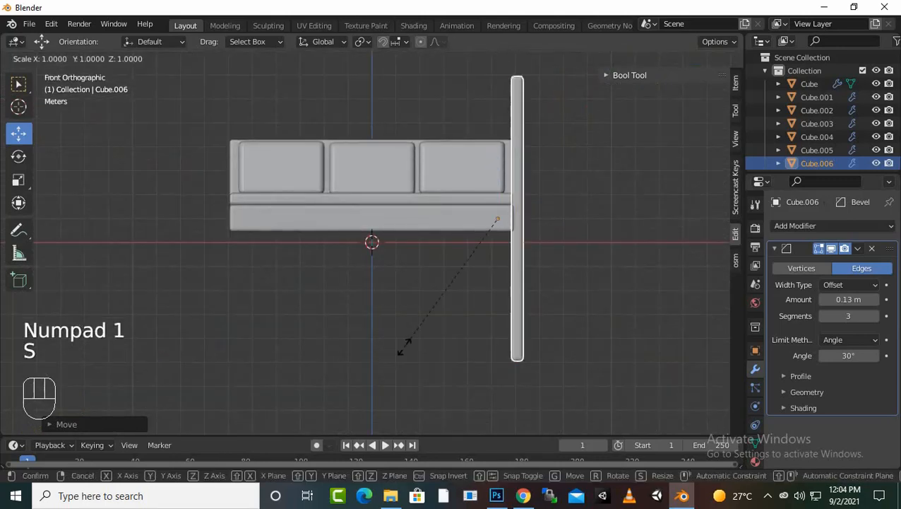
key("z")
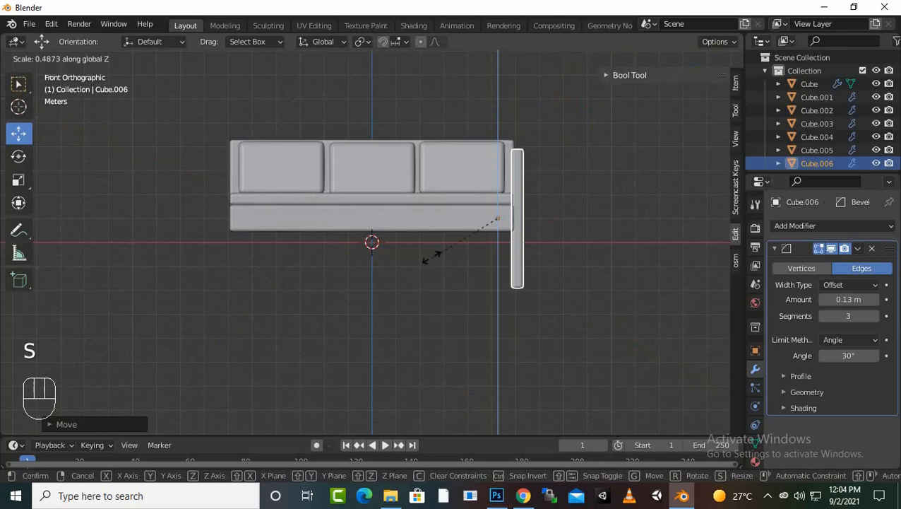
left_click(439, 215)
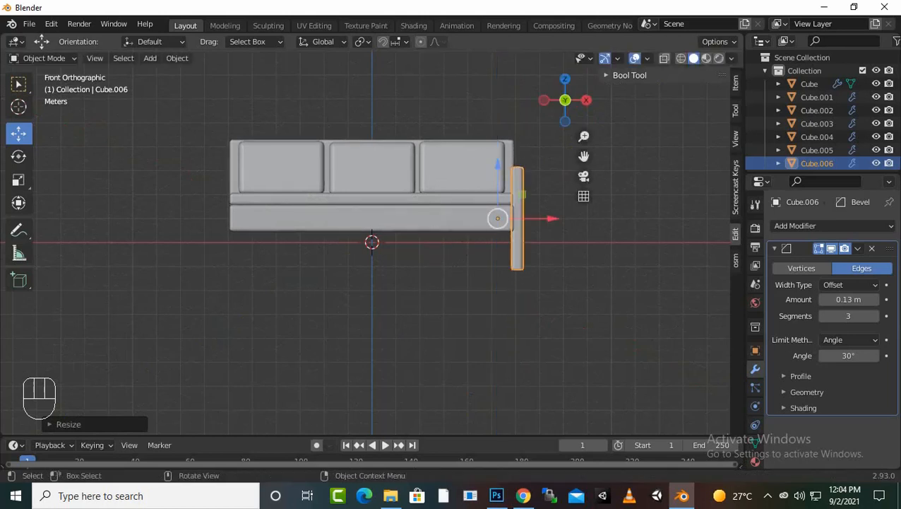
left_click_drag(498, 177, 498, 138)
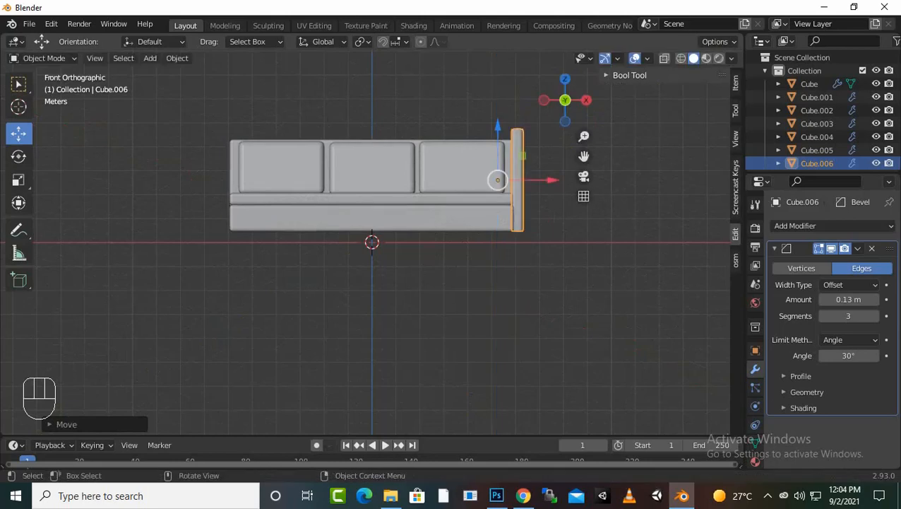
Shorten the armrest slab further along Z and lower it so it sits below the backrest's top and level with the base's underside
middle_click_drag(497, 140, 519, 131)
key("s")
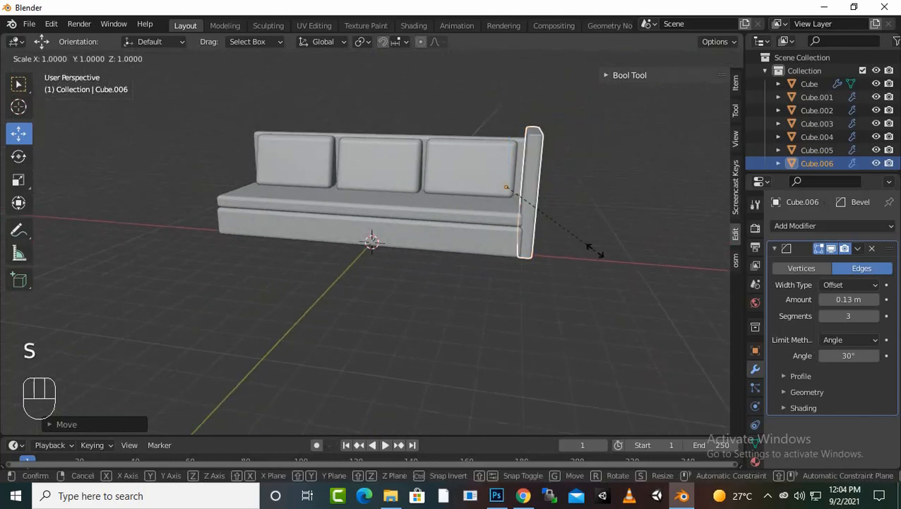
key("z")
left_click(582, 208)
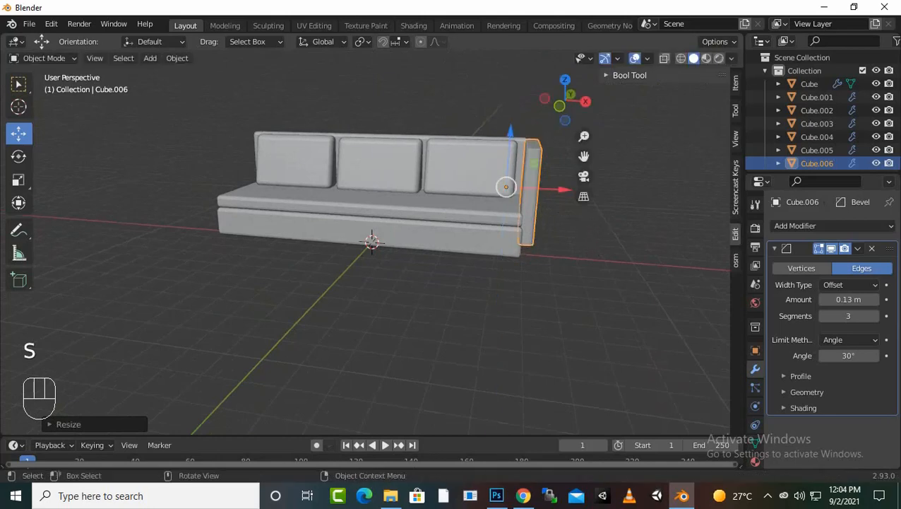
middle_click_drag(565, 207, 488, 215)
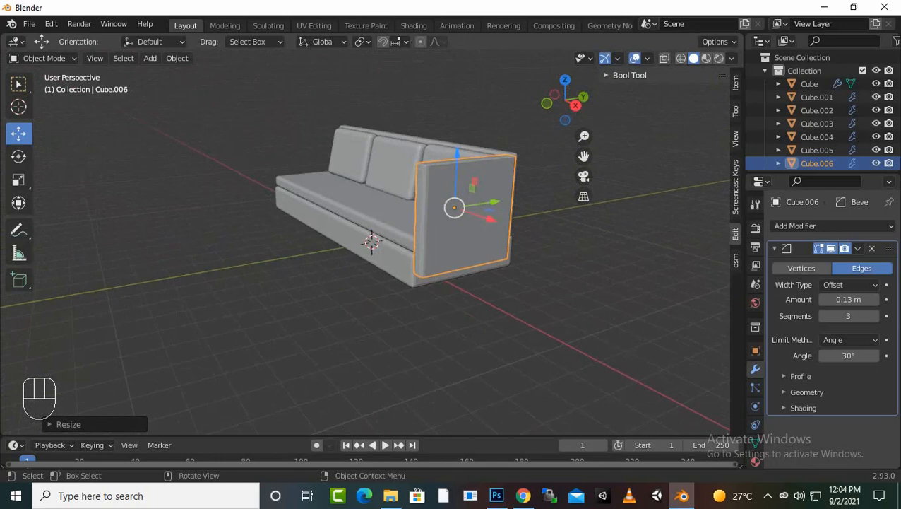
key("g")
key("z")
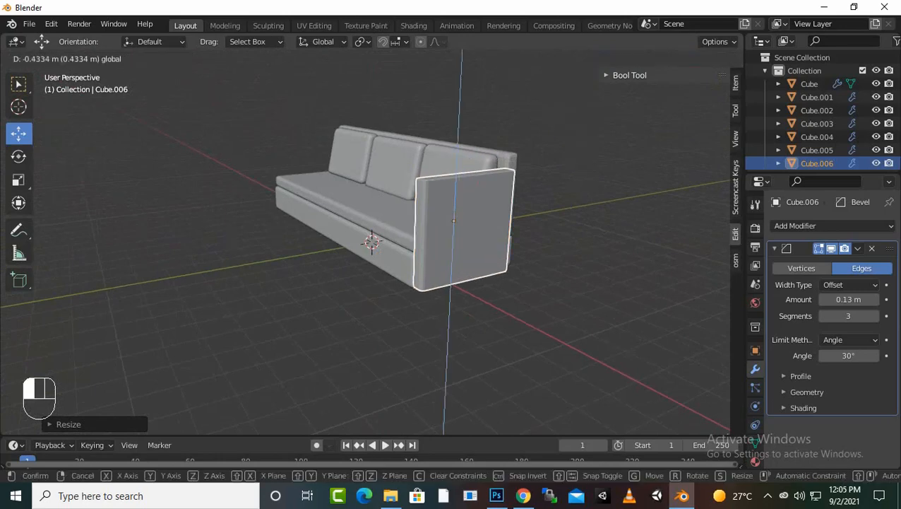
left_click_drag(456, 169, 456, 171)
middle_click_drag(458, 173, 565, 127)
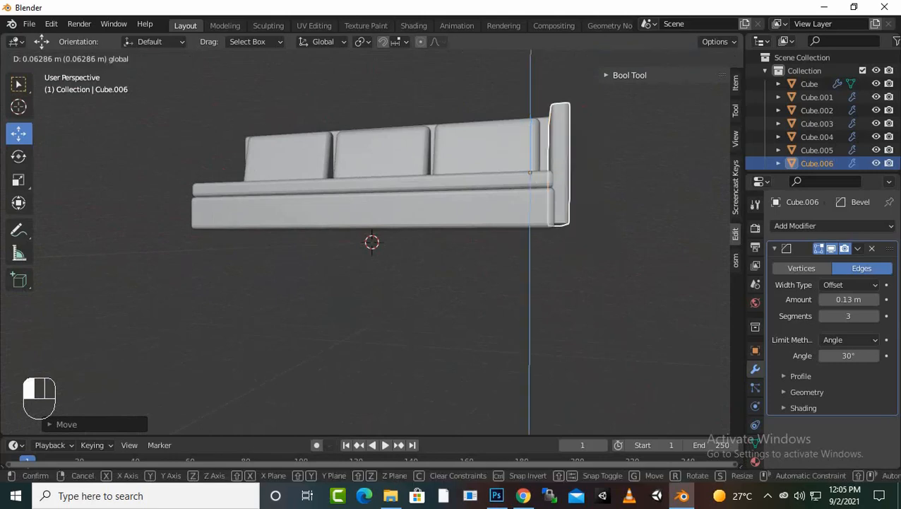
left_click_drag(530, 125, 529, 127)
Shift the armrest along Y and stretch it along Y so it spans the sofa's depth from seat front to backrest
middle_click_drag(530, 131, 447, 146)
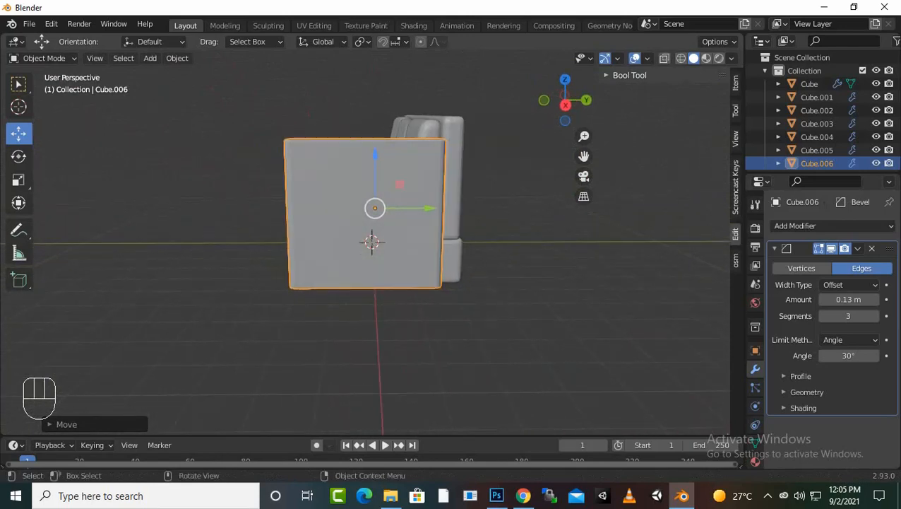
left_click_drag(427, 207, 448, 208)
middle_click_drag(449, 208, 342, 236)
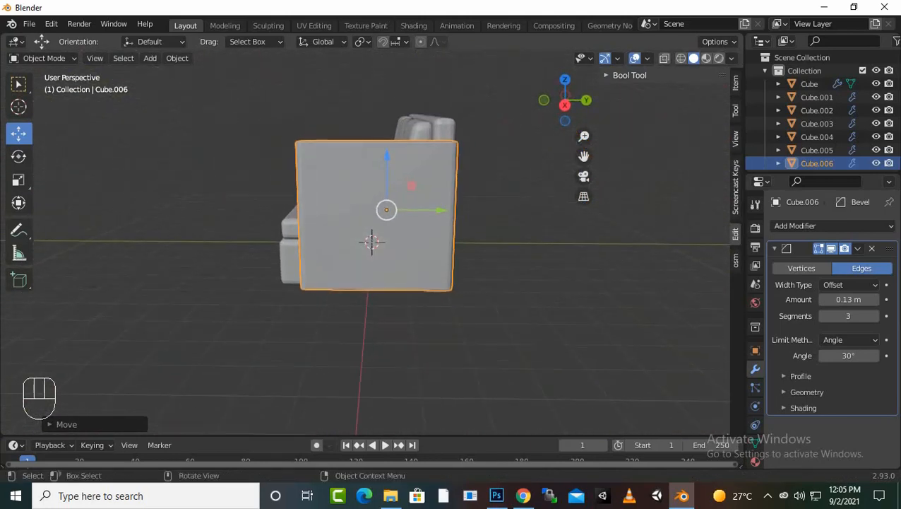
key("s")
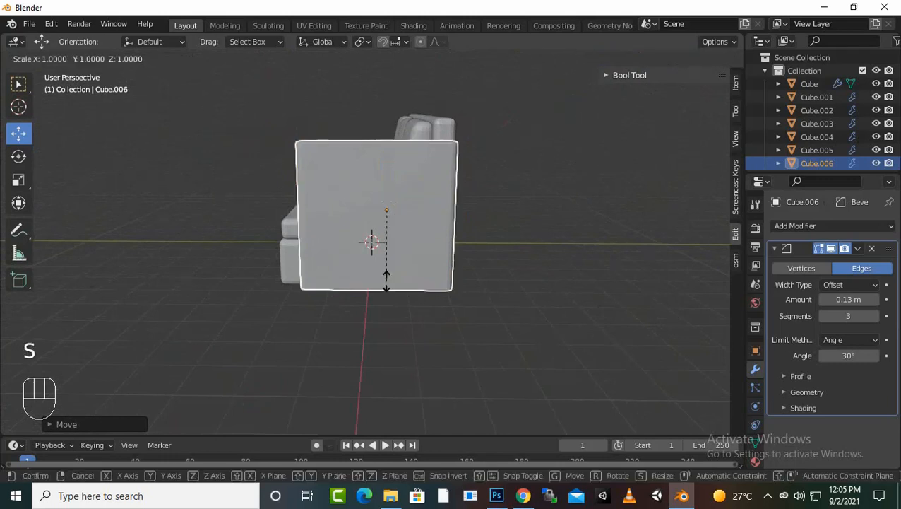
key("y")
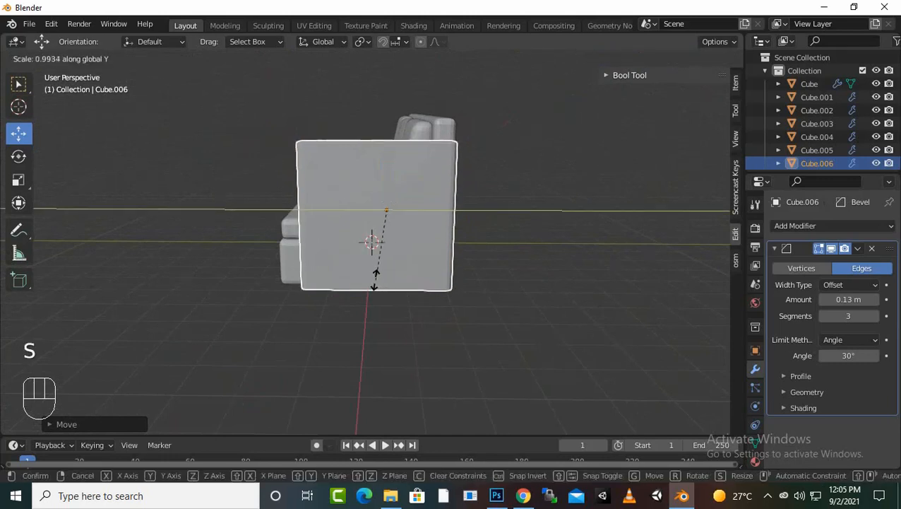
left_click(341, 279)
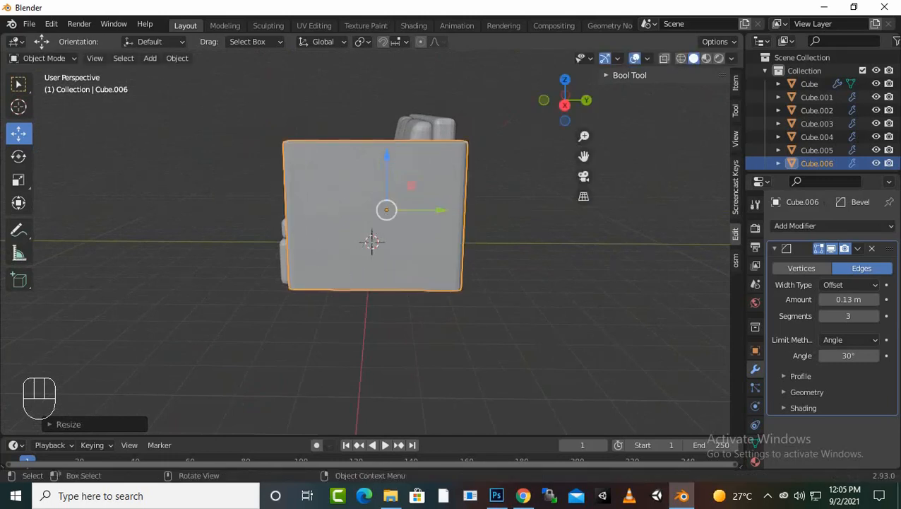
mouse_move(441, 209)
left_mouse_down()
mouse_move(423, 209)
mouse_move(431, 210)
left_mouse_up()
Try to mirror the armrest across the X axis with a Mirror modifier, and undo it
middle_click_drag(431, 212, 448, 230)
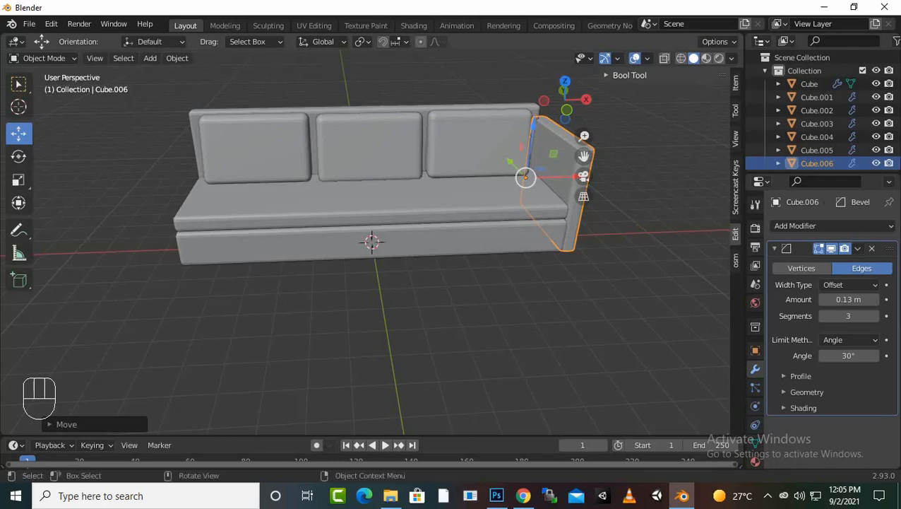
left_click(795, 225)
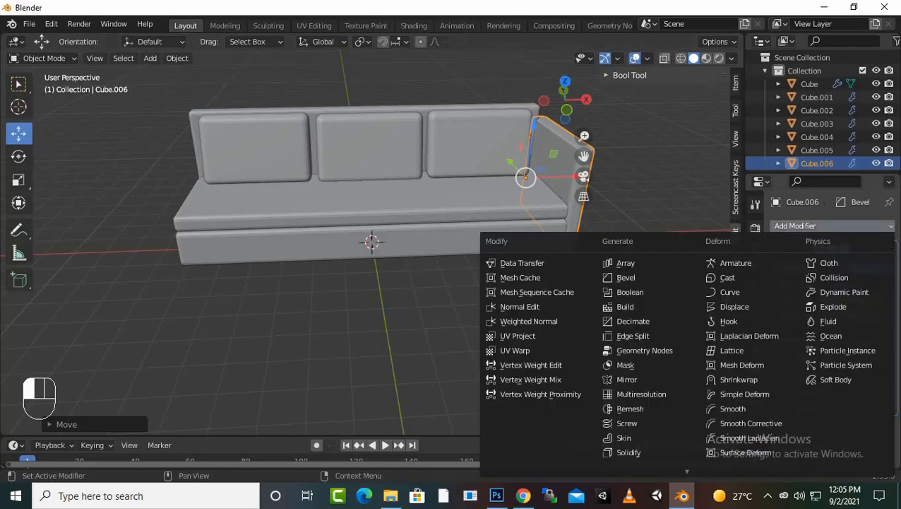
left_click(626, 379)
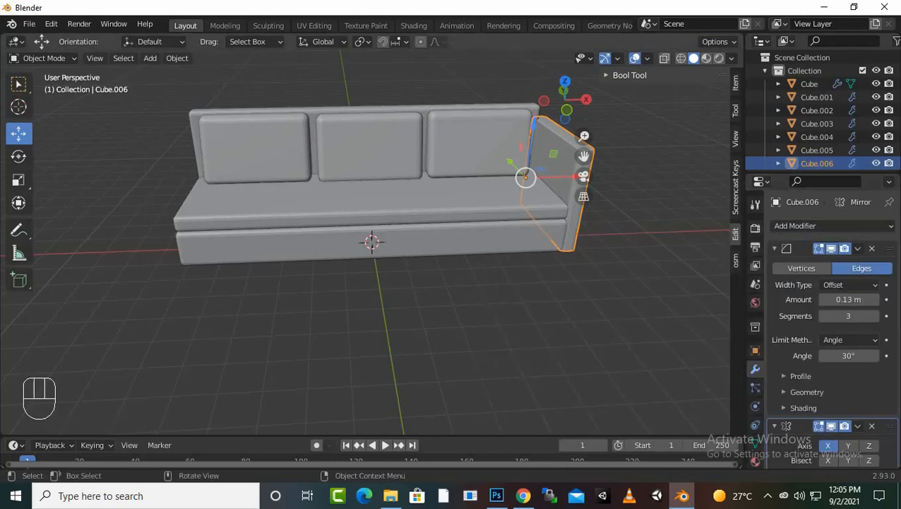
scroll(373, 243, "down", 1)
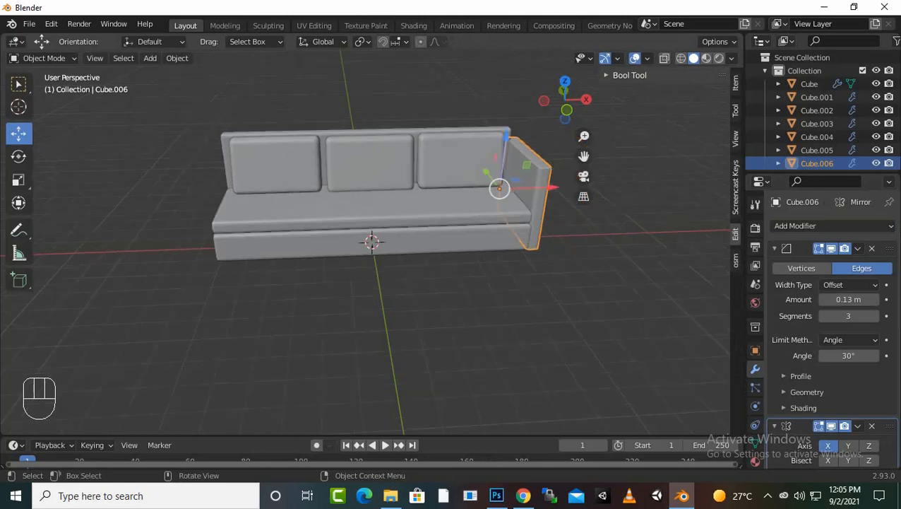
middle_click_drag(417, 247, 337, 249)
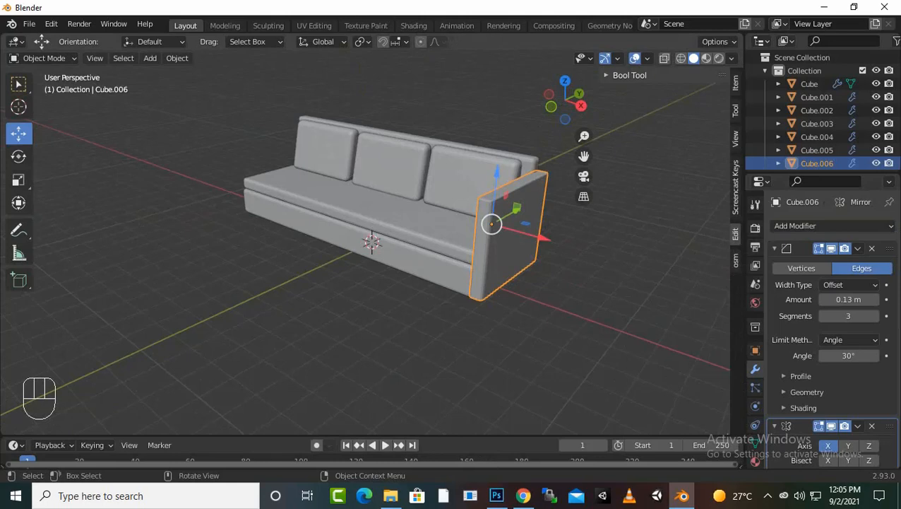
key("ctrl+z")
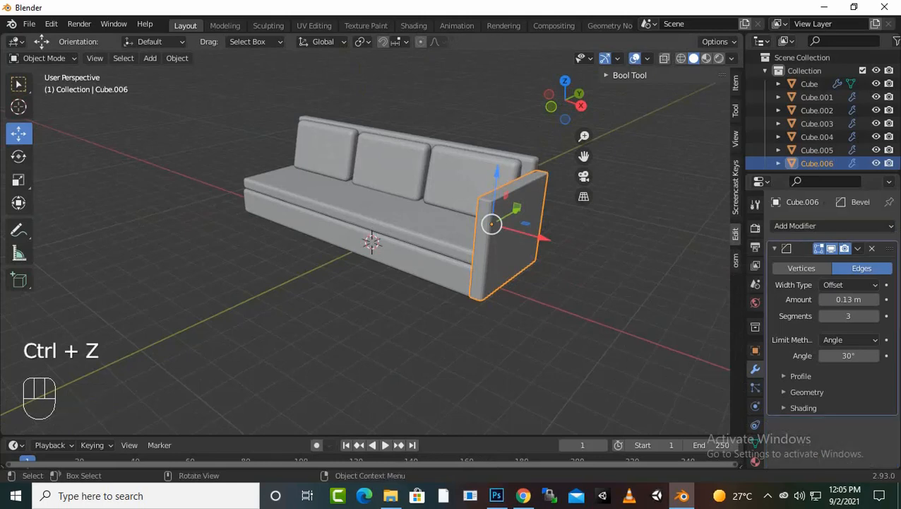
Try to move the armrest outward in the positive X direction, and undo the move
middle_click_drag(337, 248, 374, 249)
left_click_drag(557, 216, 589, 217)
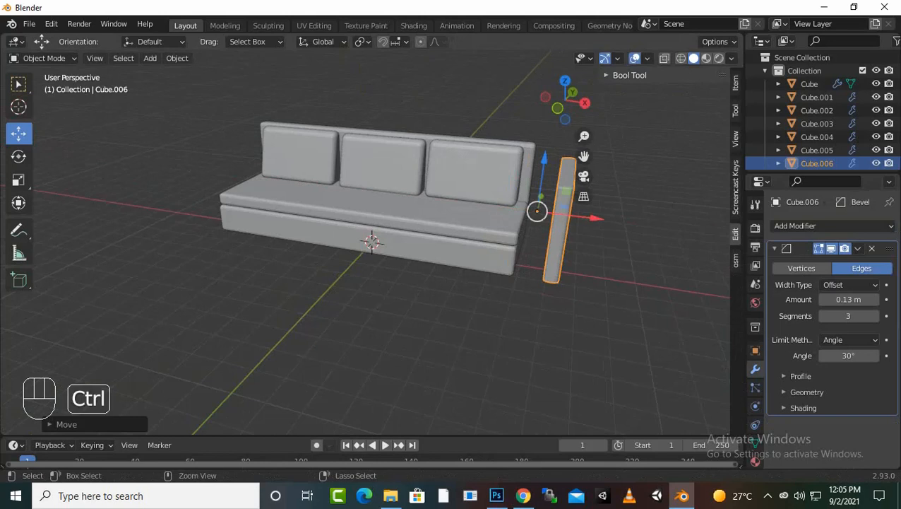
key("ctrl+z")
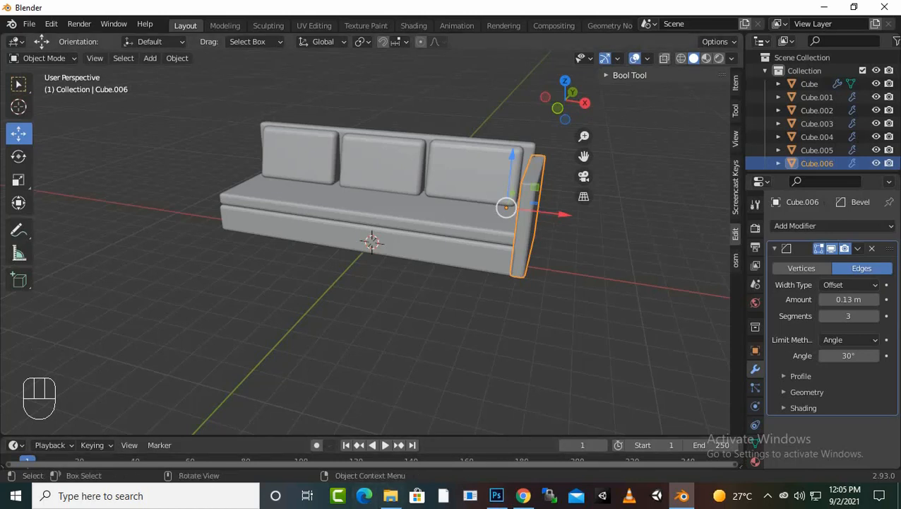
Duplicate the armrest and move the copy along X to the opposite end of the sofa, flush with the base's end
middle_click_drag(424, 297, 454, 304)
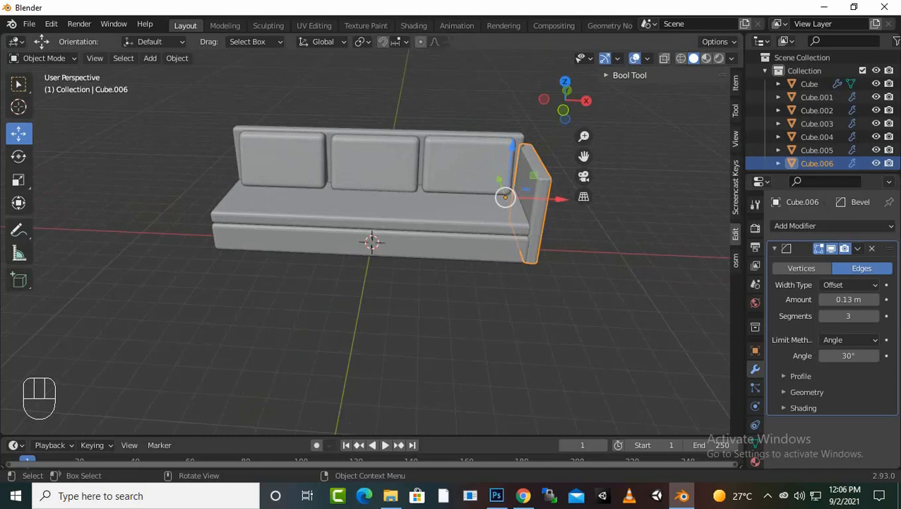
key("shift")
key("shift+d")
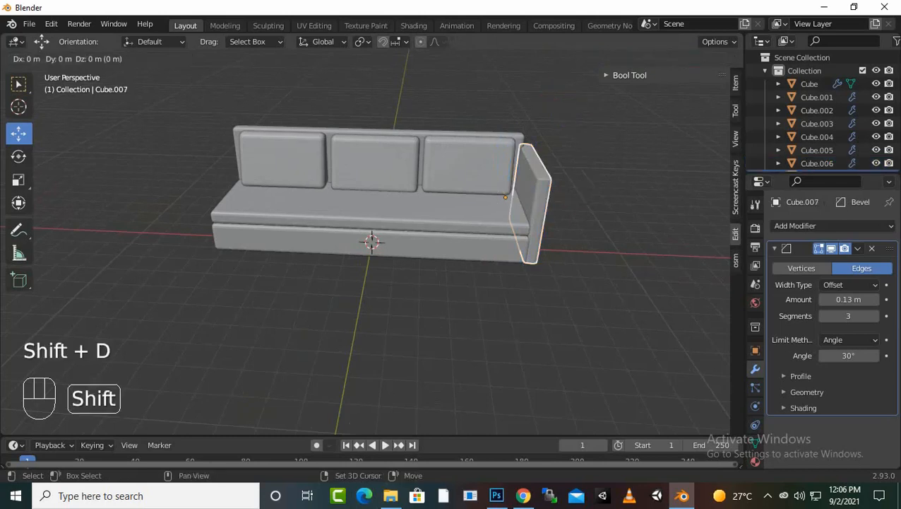
left_click_drag(559, 200, 260, 189)
middle_click_drag(282, 205, 335, 193)
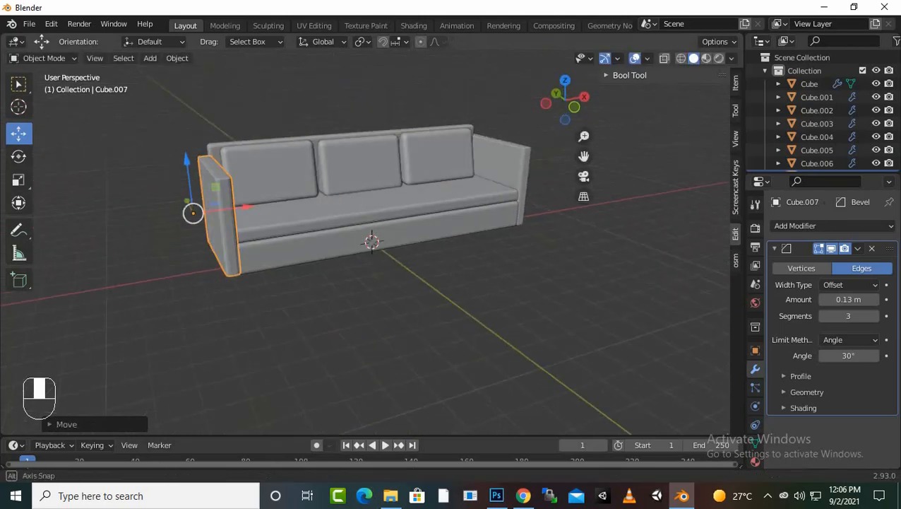
scroll(335, 193, "up", 4)
scroll(336, 193, "down", 2)
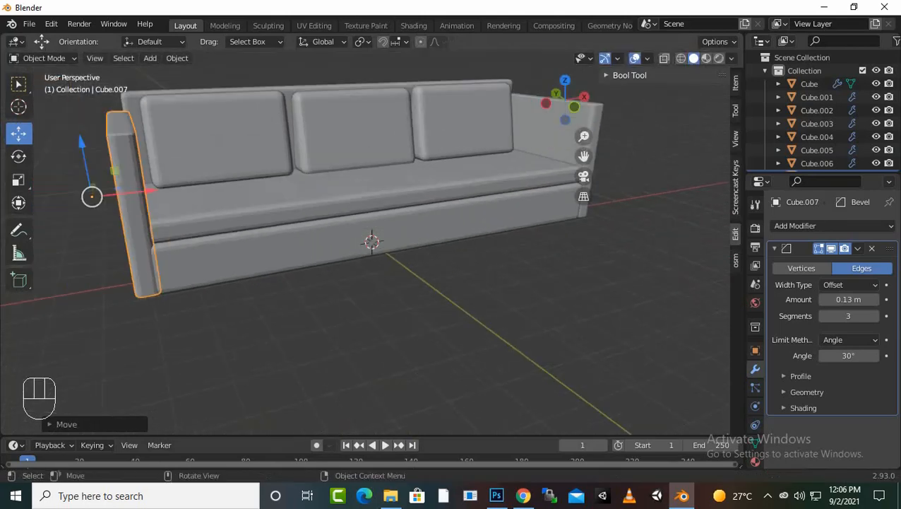
mouse_move(150, 191)
left_mouse_down()
mouse_move(134, 190)
mouse_move(147, 191)
left_mouse_up()
left_click(164, 199)
scroll(240, 212, "down", 2)
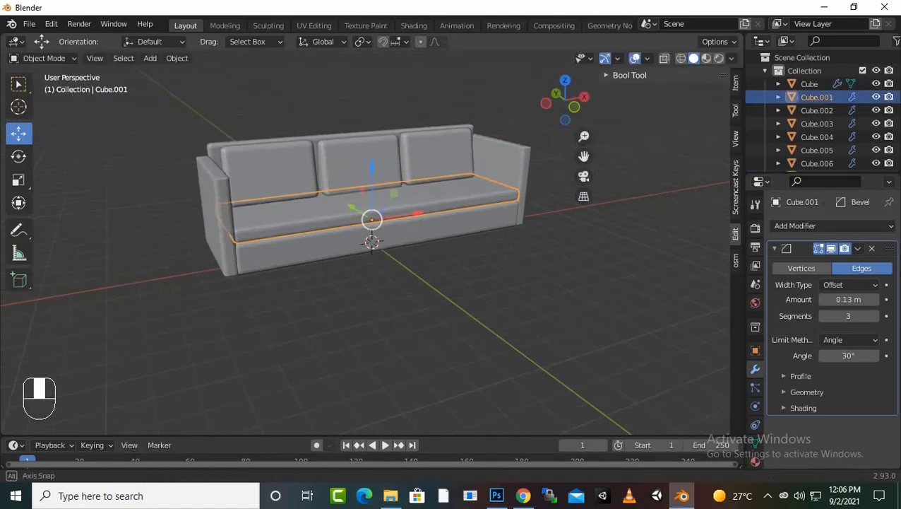
Deselect the seat slab and add a cylinder mesh at the 3D cursor for a sofa leg
middle_click_drag(283, 211, 134, 236)
middle_click_drag(371, 241, 212, 226)
middle_click_drag(396, 212, 290, 313)
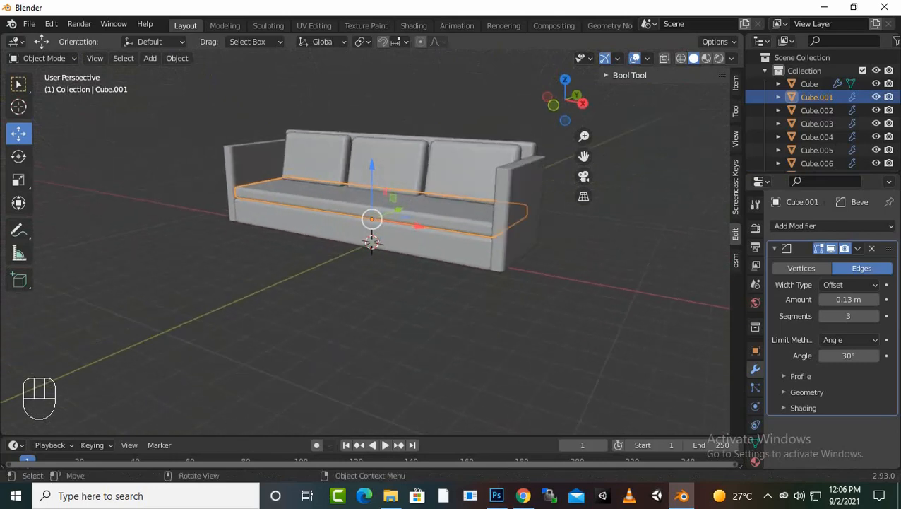
left_click(438, 332)
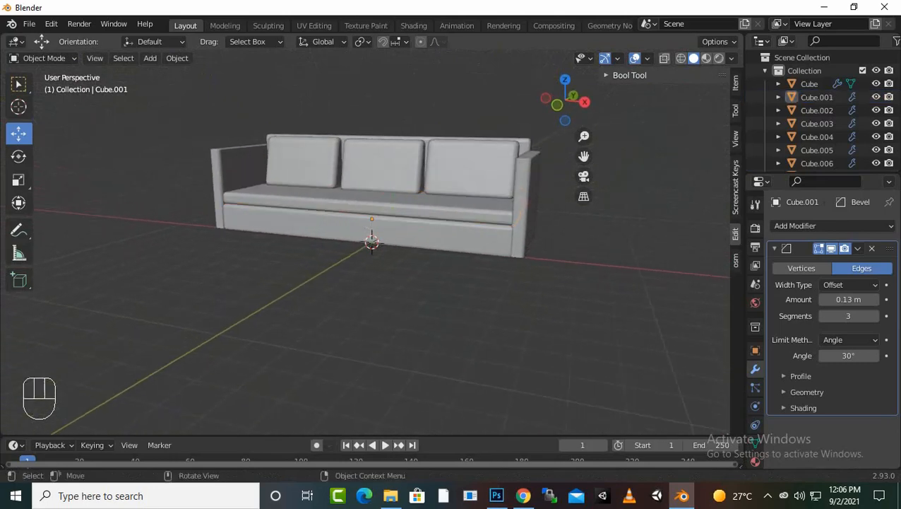
key("shift+a")
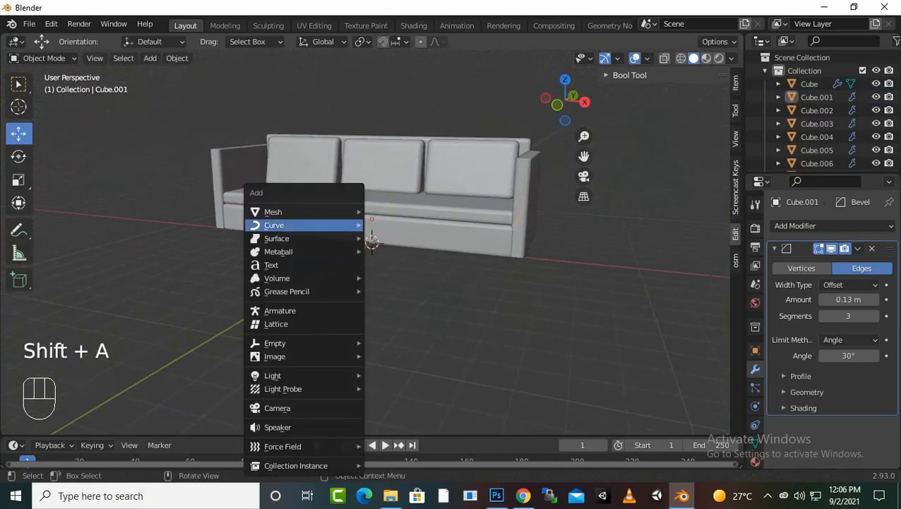
mouse_move(282, 212)
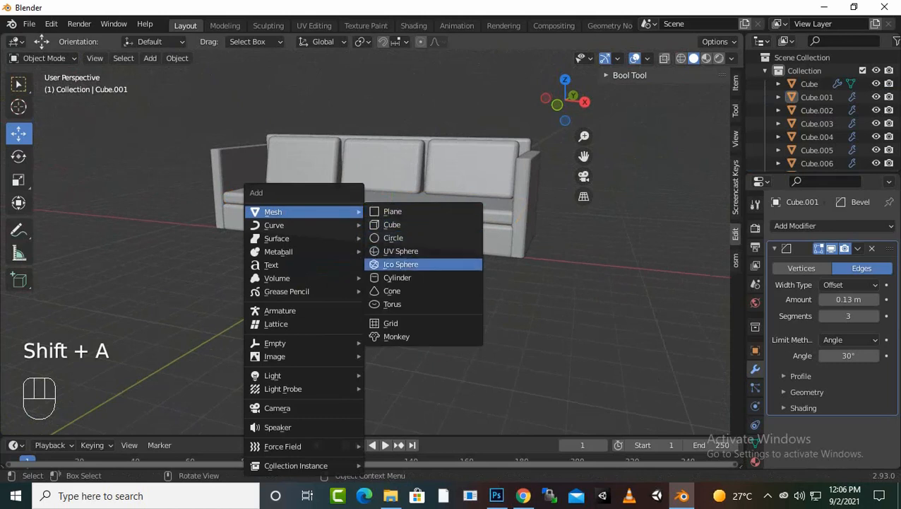
left_click(397, 277)
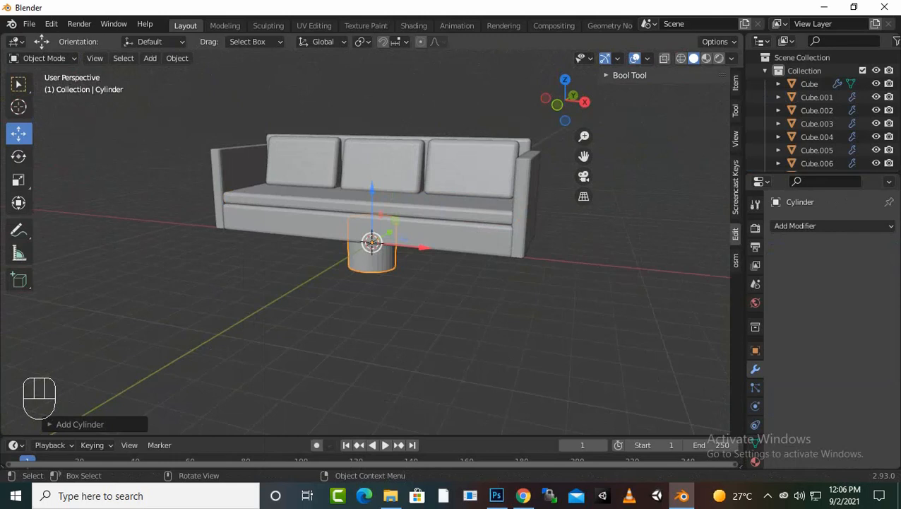
In wireframe top view, scale the cylinder's mesh uniformly down to about a third of its size in Edit Mode
key("KP_7")
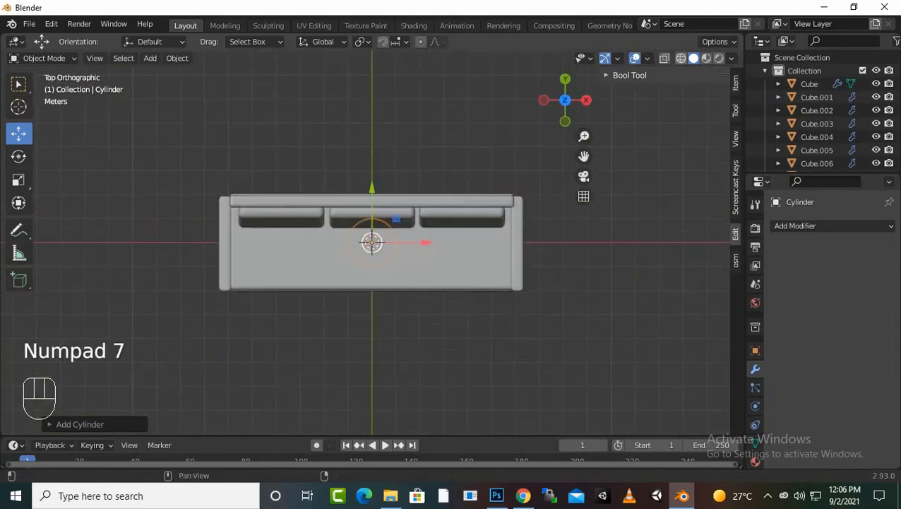
left_click(680, 59)
scroll(371, 243, "up", 2)
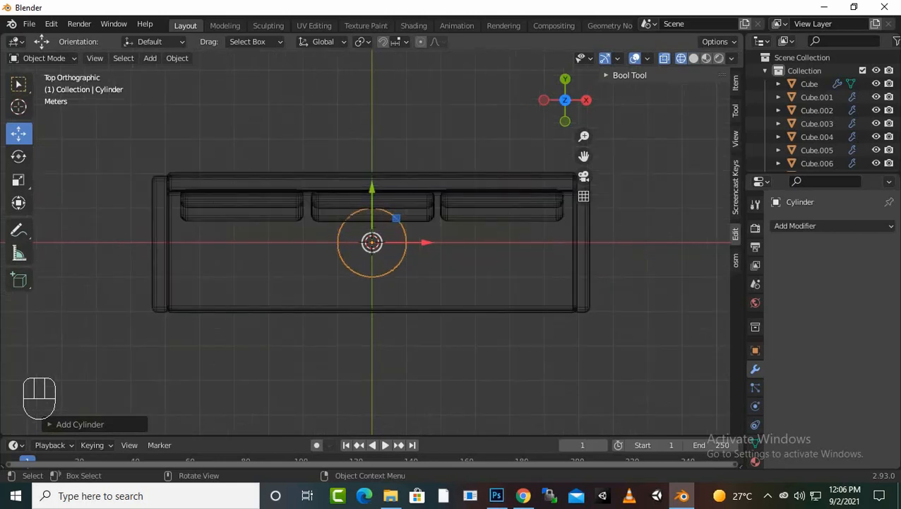
key("Tab")
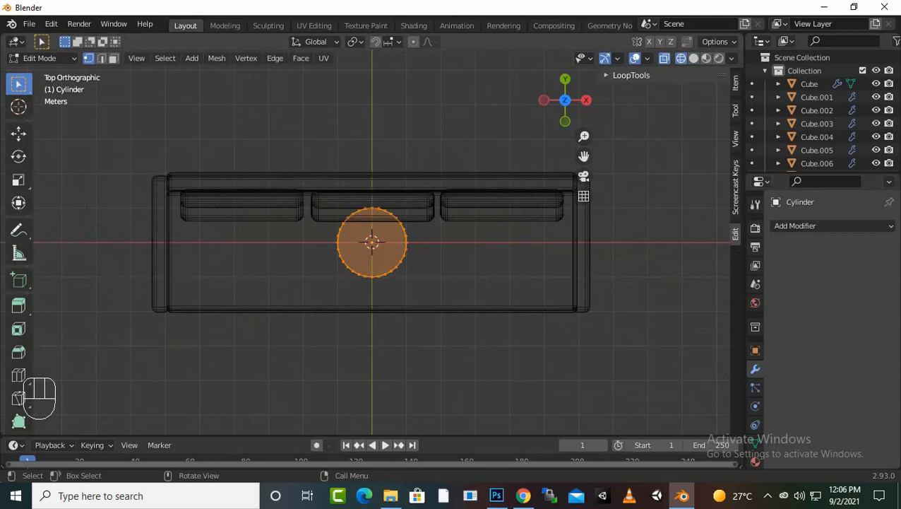
key("s")
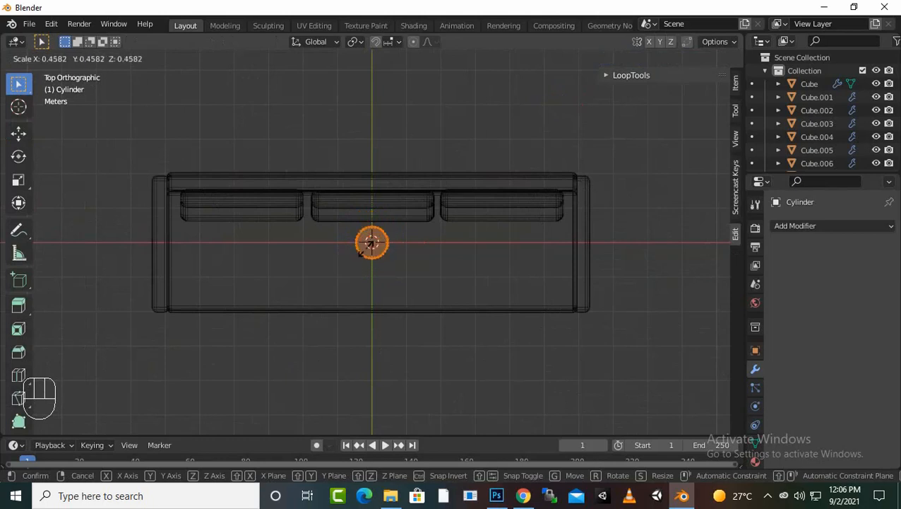
left_click(362, 251)
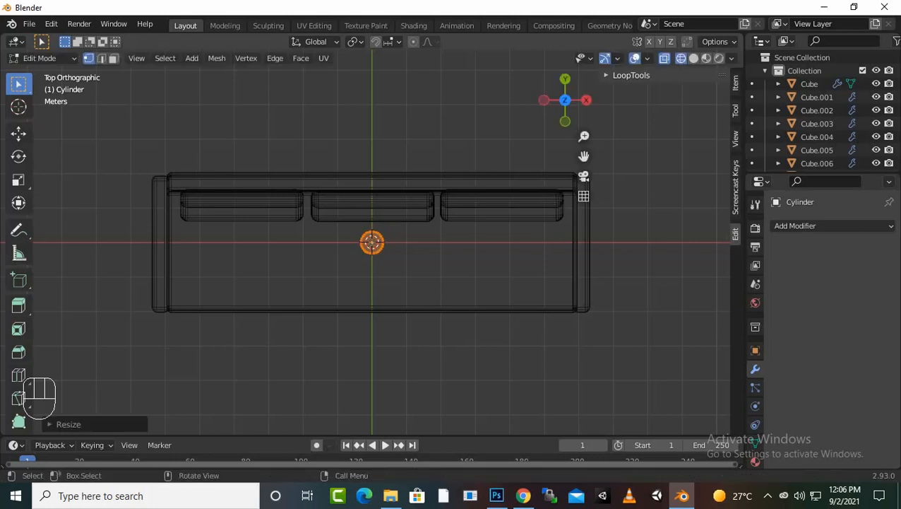
Move the cylinder about -1.5 m along Y and about -5.3 m along X to the base's front corner
key("g")
key("y")
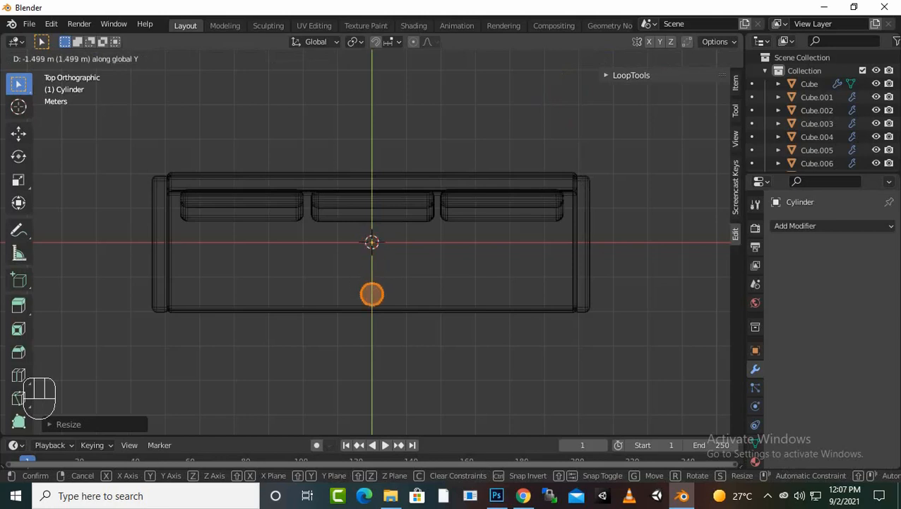
left_click(371, 294)
key("g")
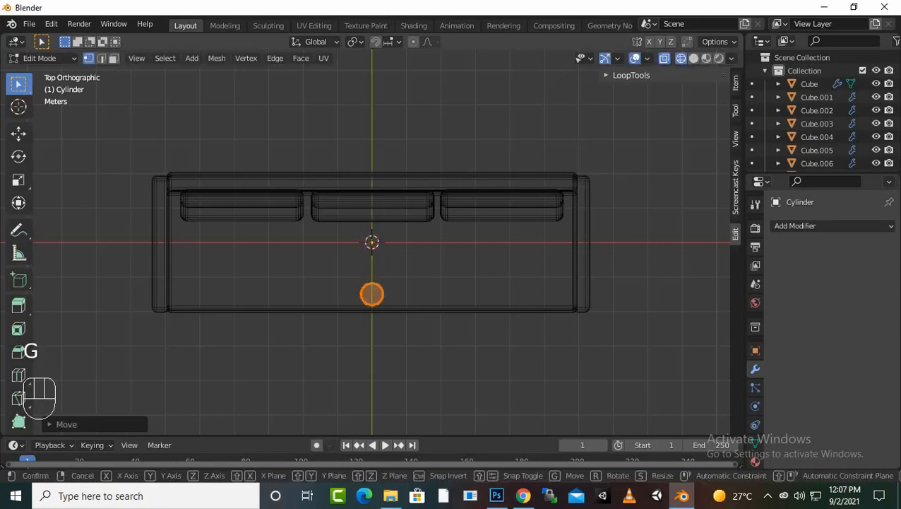
key("x")
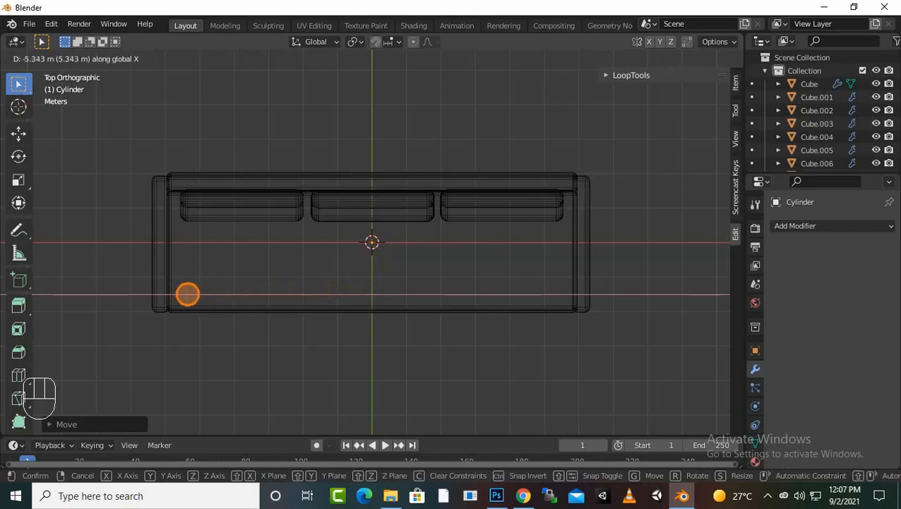
left_click(186, 294)
Raise the cylinder slightly along Z until its top meets the underside of the sofa's base
middle_click_drag(346, 288, 385, 137)
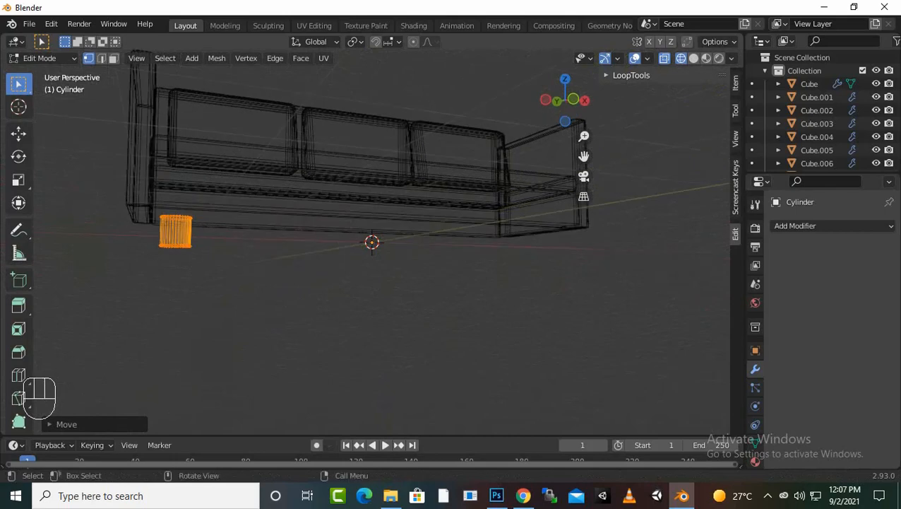
key("KP_1")
scroll(385, 212, "up", 2)
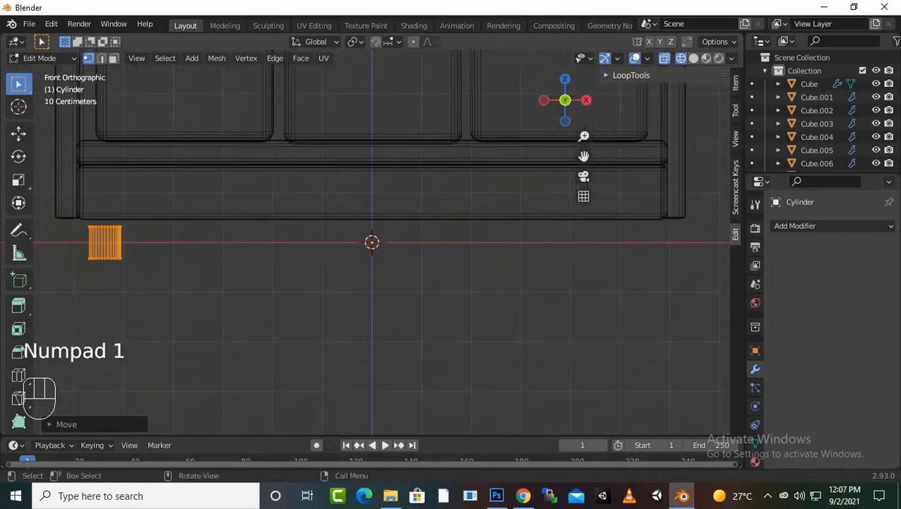
mouse_move(385, 212)
middle_mouse_down()
mouse_move(406, 213)
mouse_move(377, 219)
middle_mouse_up()
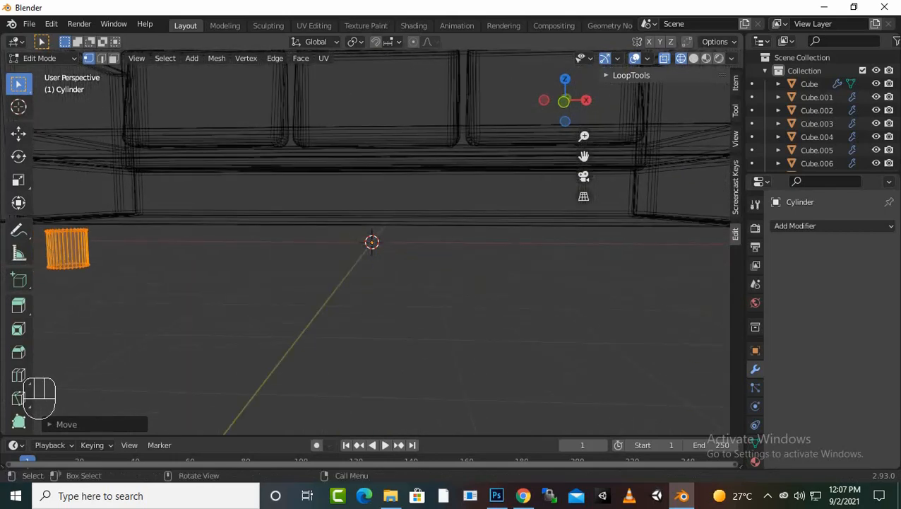
left_click_drag(583, 156, 731, 167)
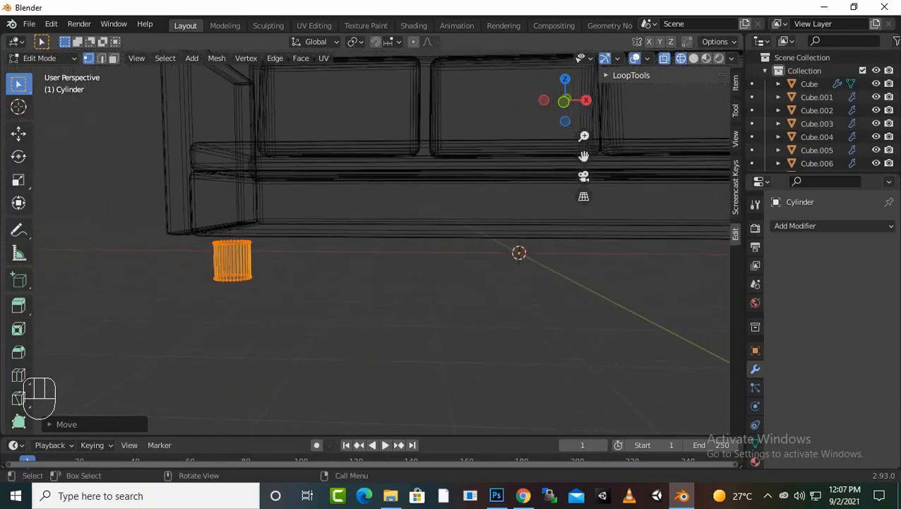
key("g")
key("z")
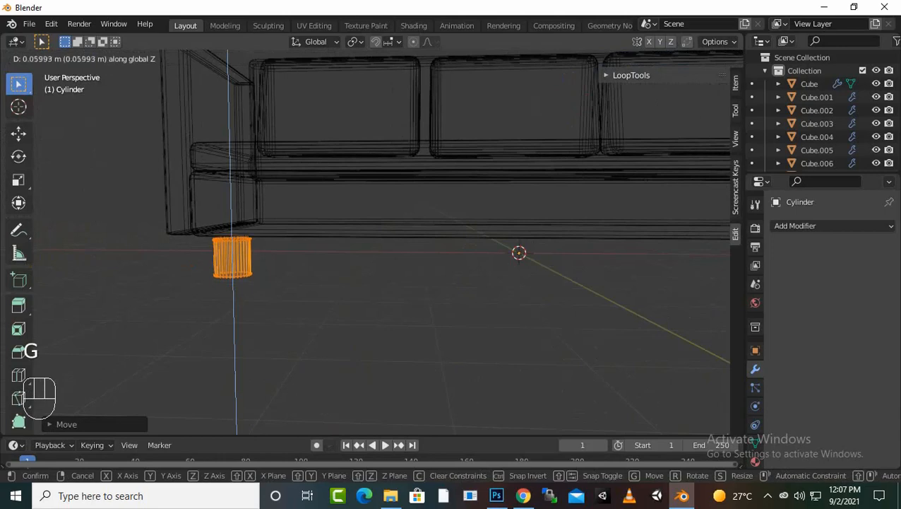
left_click(240, 248)
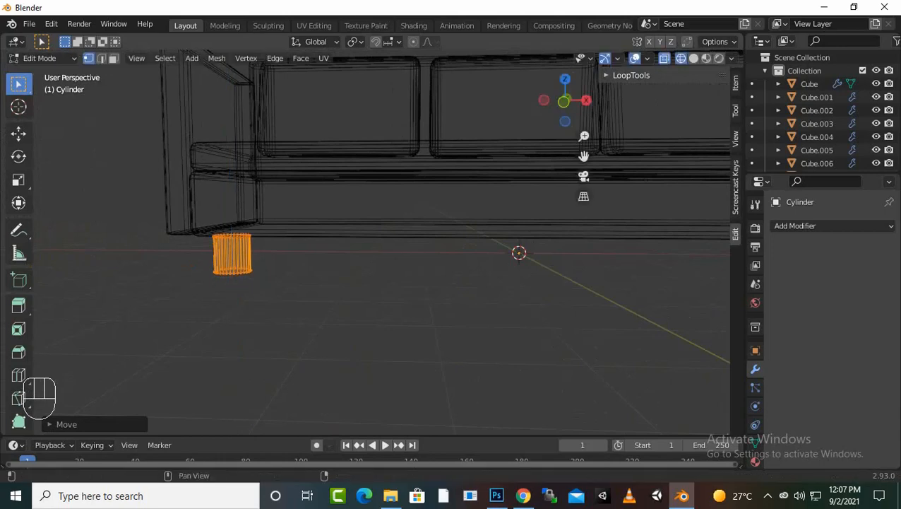
Switch back to solid shading and nudge the cylinder a little further up along Z against the base
left_click(693, 59)
middle_click_drag(395, 282, 446, 276)
scroll(447, 277, "up", 3)
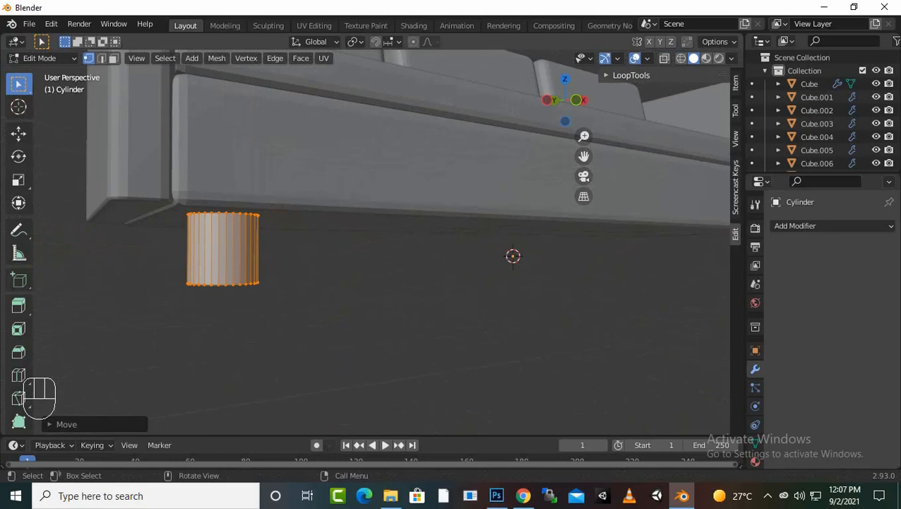
key("g")
key("z")
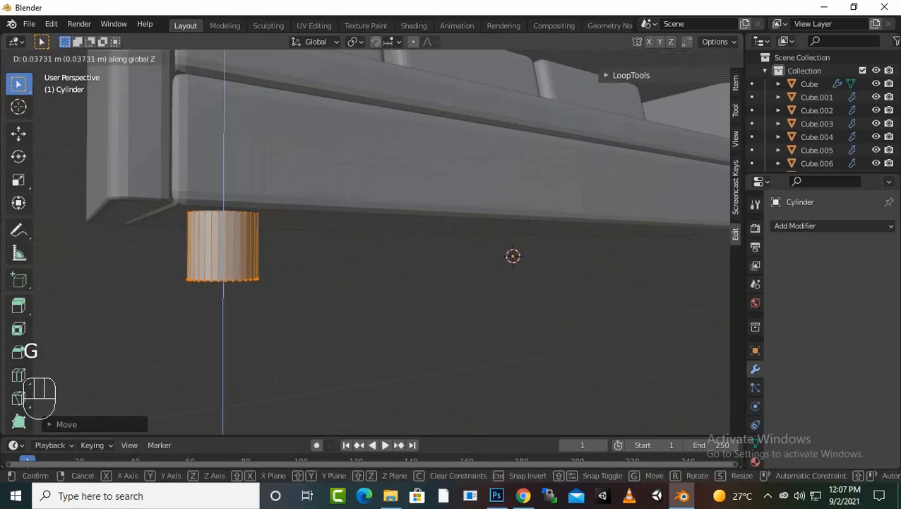
key("Return")
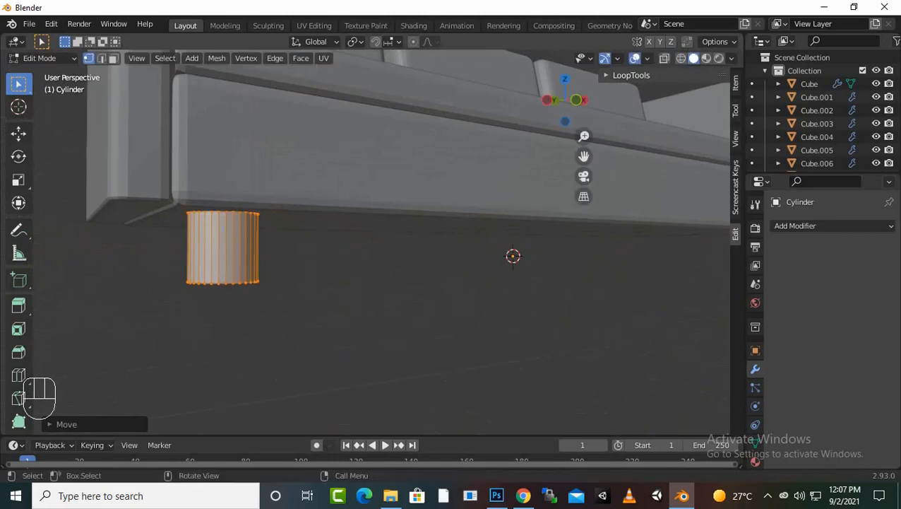
Flatten the leg cylinder along Z to about 0.48 and raise it about 0.165 m to the base's underside
key("s")
key("z")
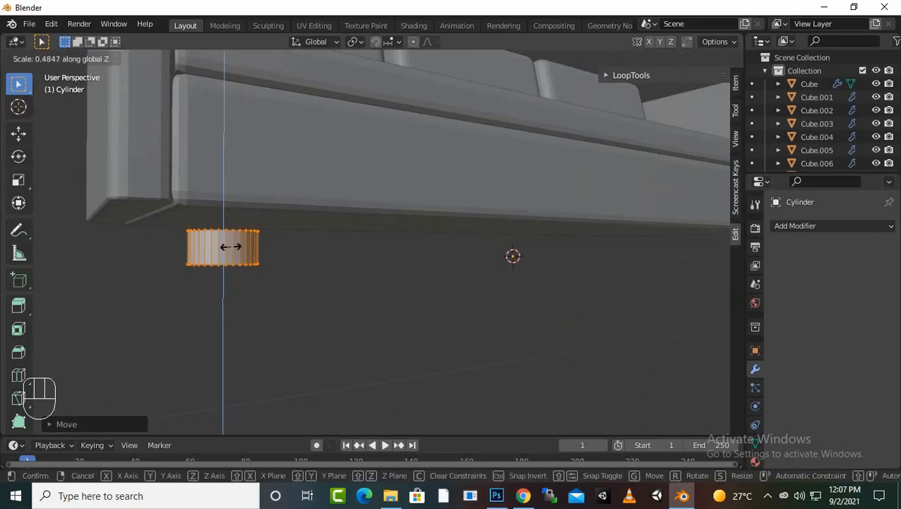
left_click(230, 248)
middle_click_drag(230, 248, 211, 274)
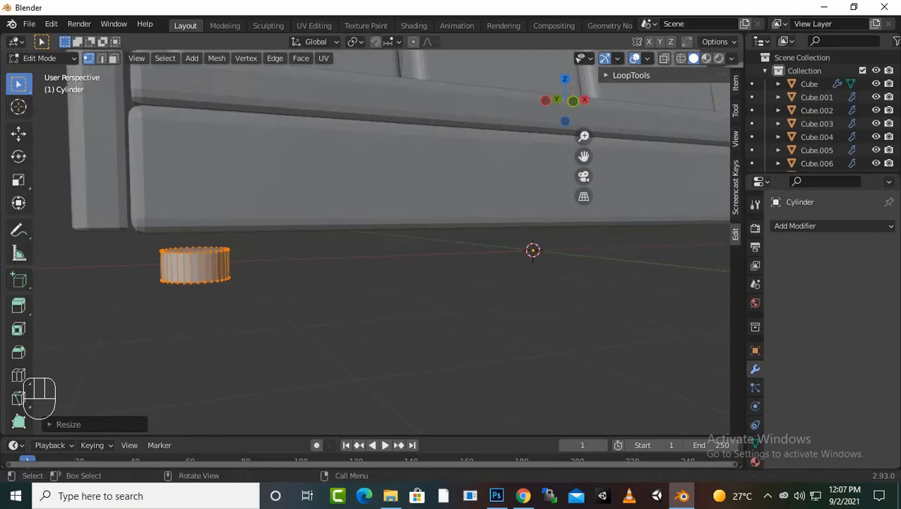
key("g")
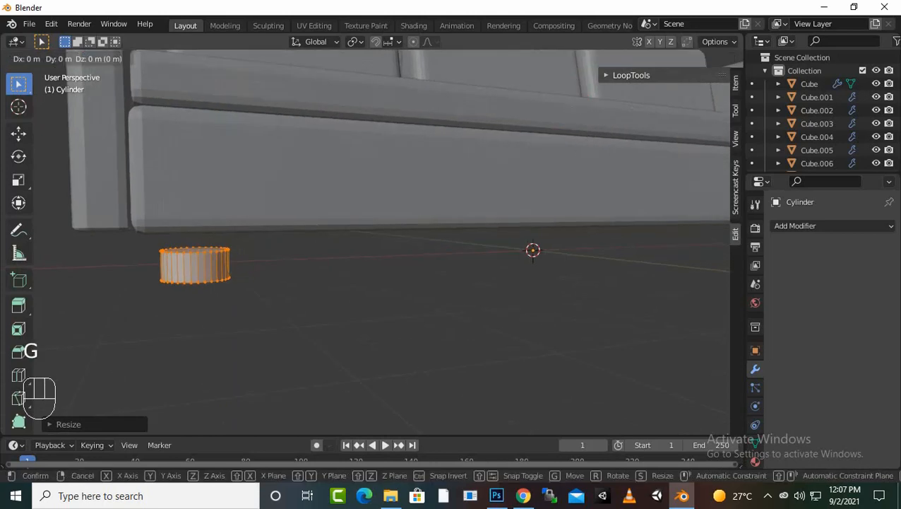
key("z")
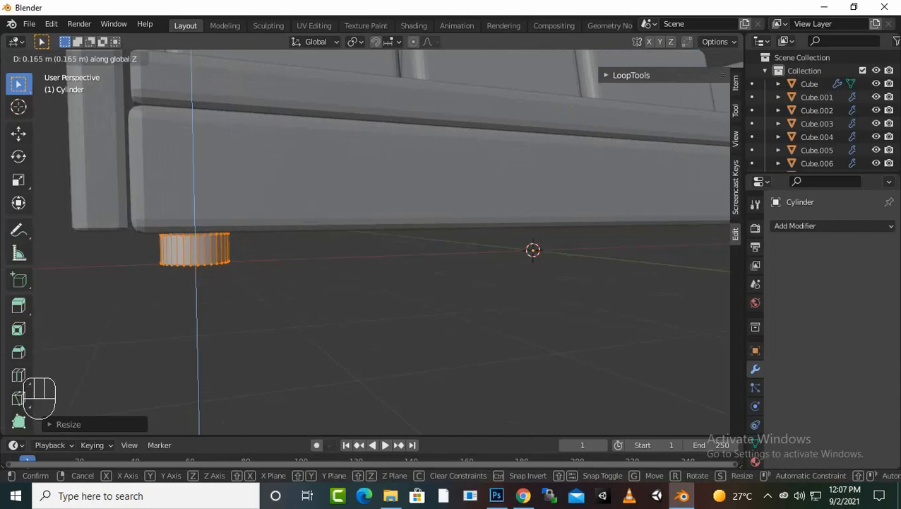
left_click(297, 261)
Extrude the leg cylinder's bottom face in place and scale it inward to about 0.79 to form an inner ring
middle_click_drag(297, 261, 343, 228)
scroll(318, 205, "up", 2)
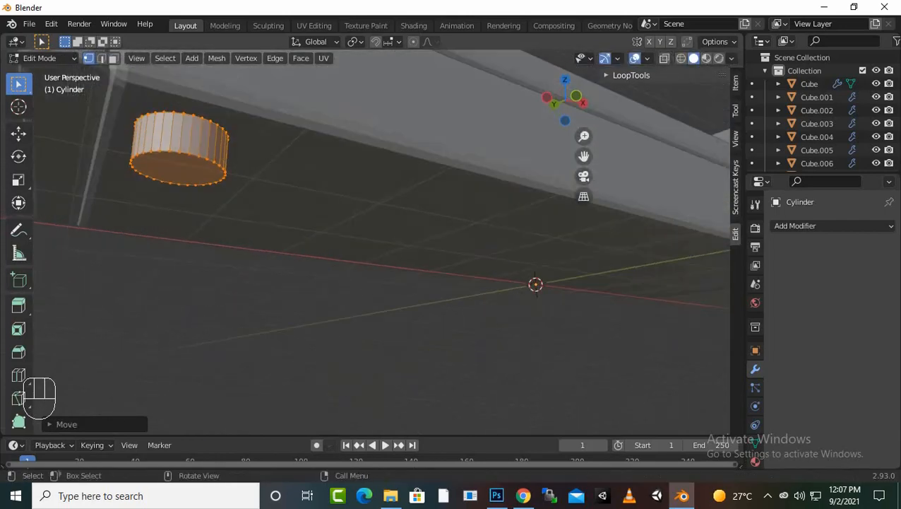
scroll(343, 227, "up", 2)
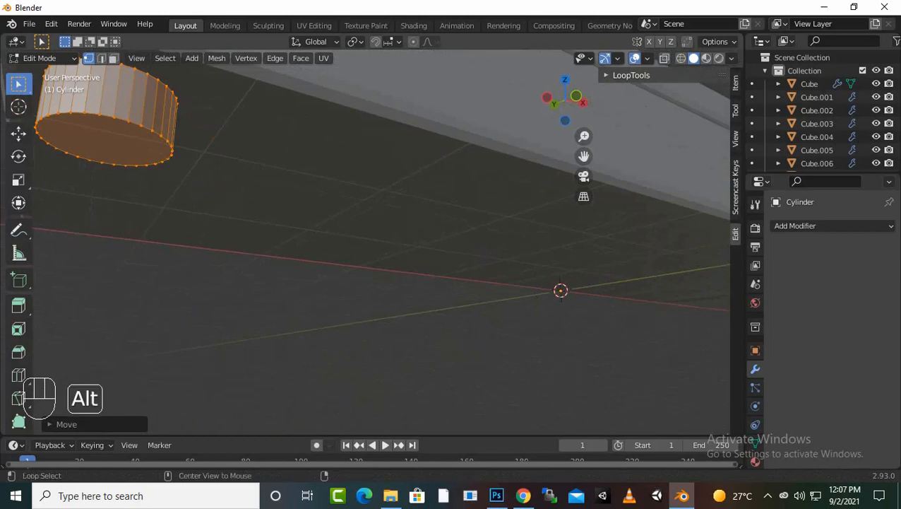
left_click(152, 130, "alt")
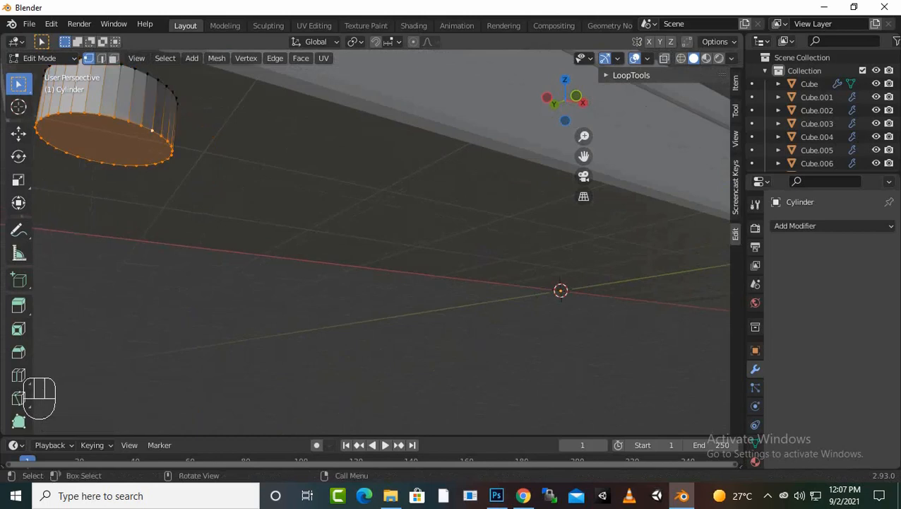
key("e")
key("s")
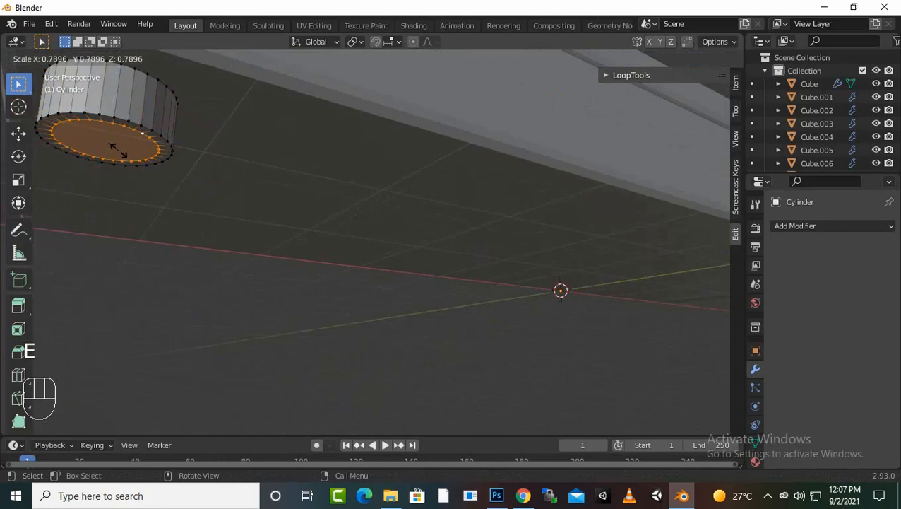
left_click(117, 148)
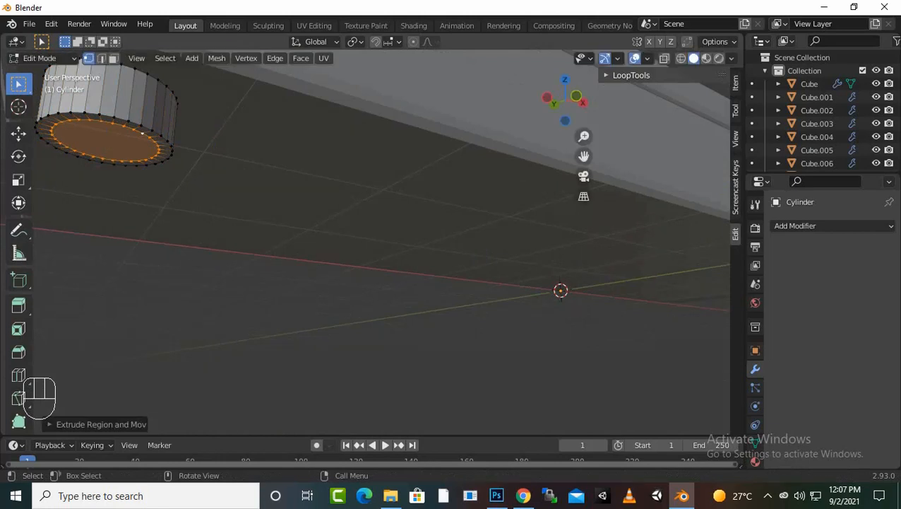
Try extruding the leg's inset bottom face slightly downward and undo the extrusion
key("e")
key("z")
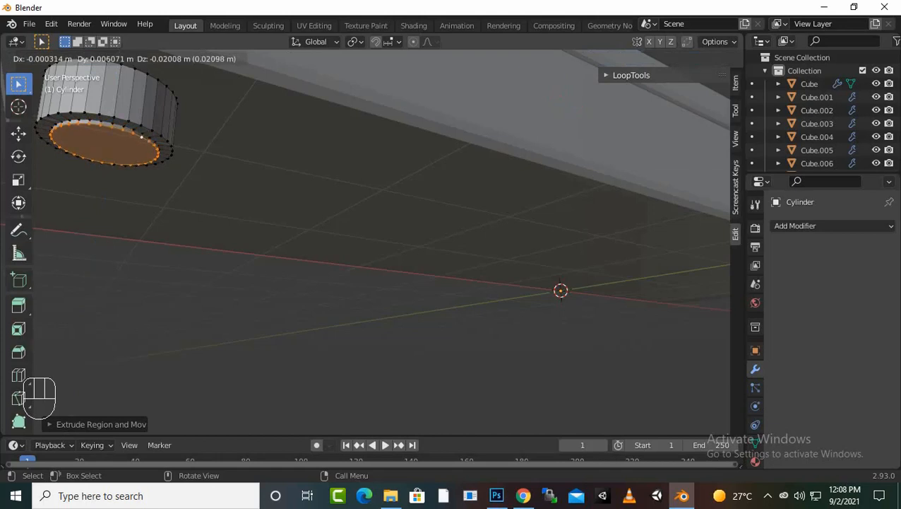
key("Return")
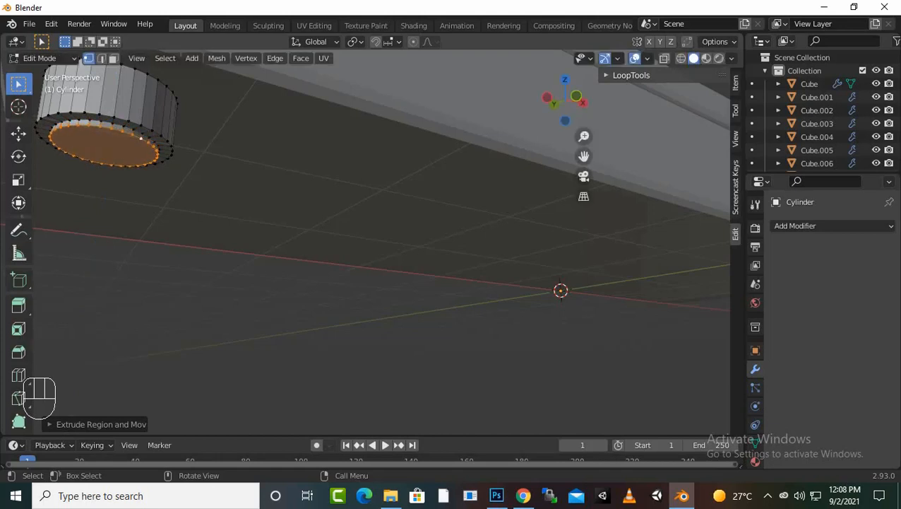
key("ctrl")
key("ctrl+z")
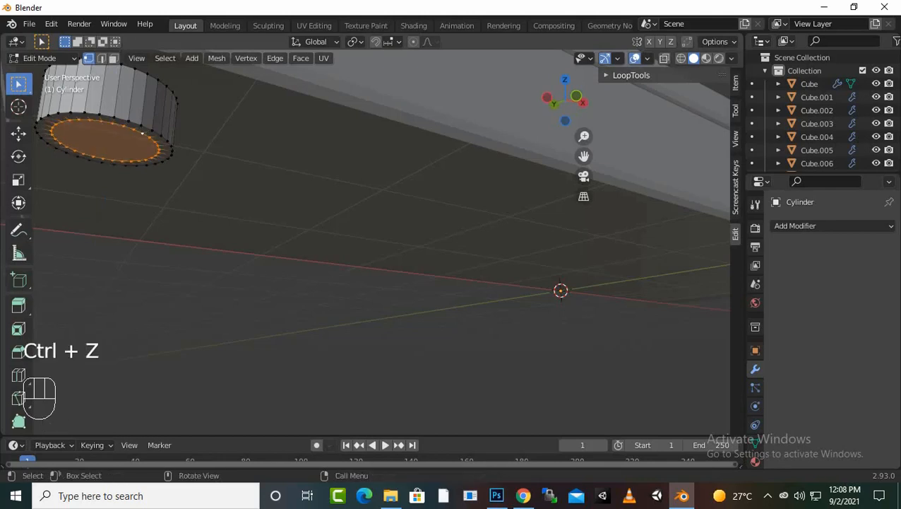
Bevel the outer and inner edge loops on the leg's underside by about 0.018 m and return to Object Mode
scroll(382, 242, "up", 1)
scroll(381, 242, "down", 1)
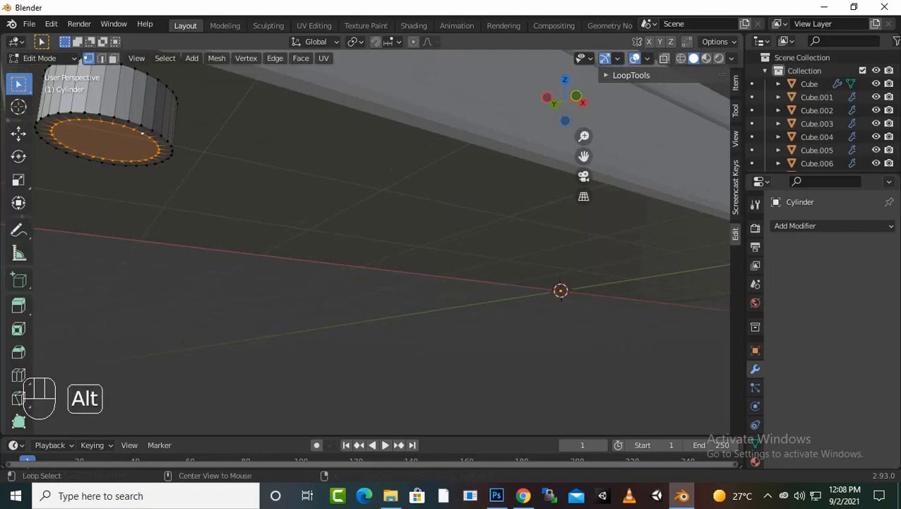
left_click(139, 126, "alt+shift")
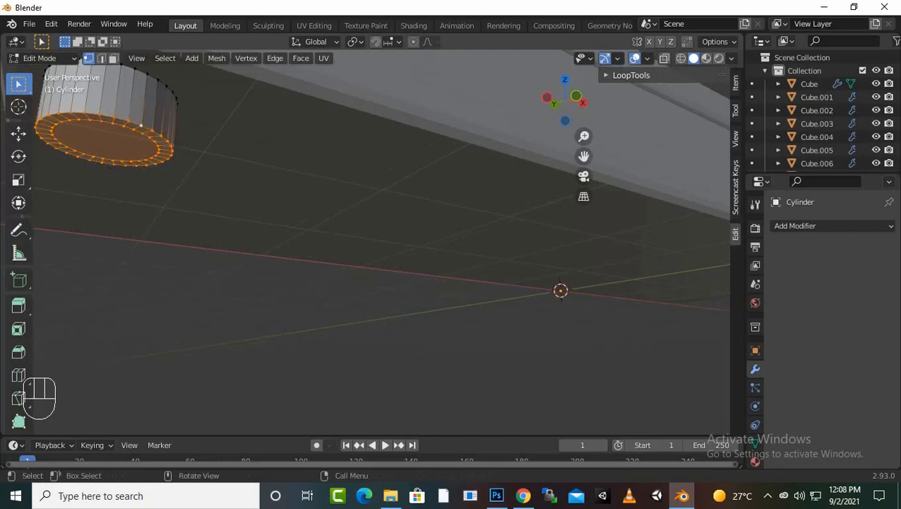
key("ctrl+b")
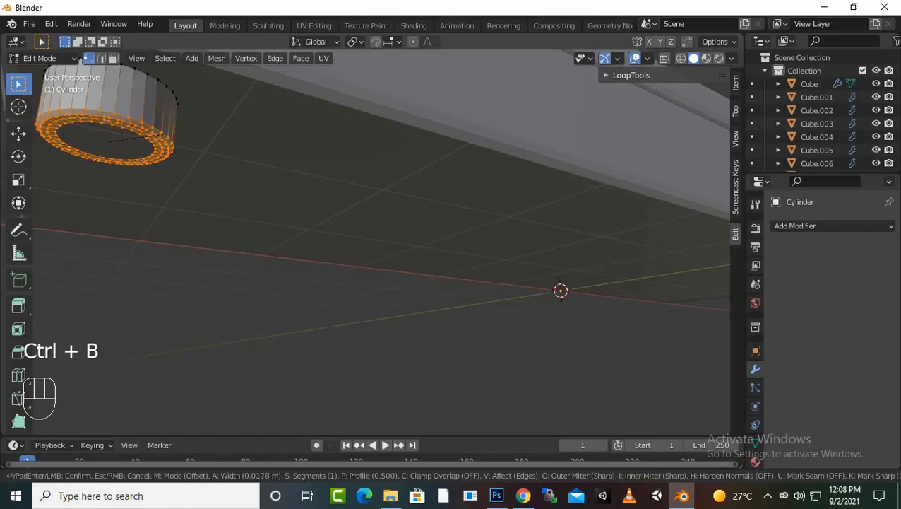
left_click(165, 133)
mouse_move(212, 184)
middle_mouse_down()
mouse_move(211, 206)
mouse_move(229, 185)
middle_mouse_up()
left_click(210, 207)
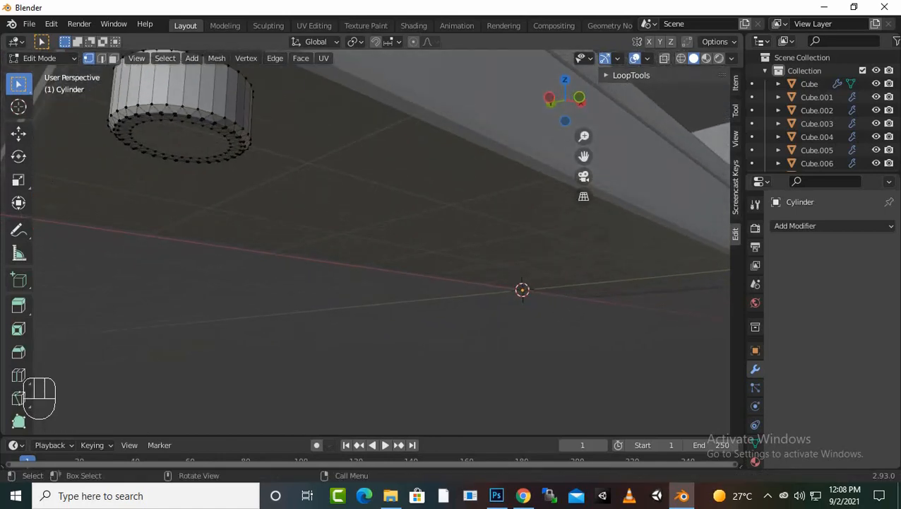
key("Tab")
scroll(353, 233, "down", 3)
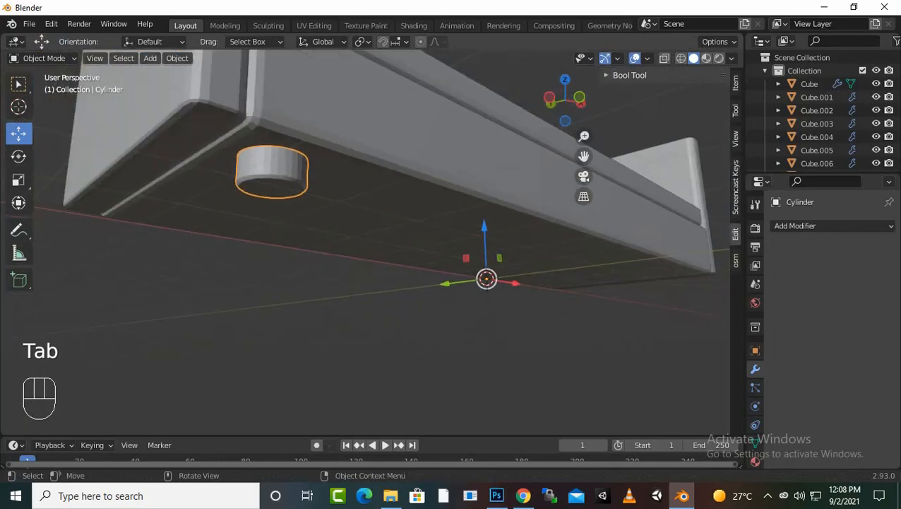
middle_click_drag(353, 233, 302, 268)
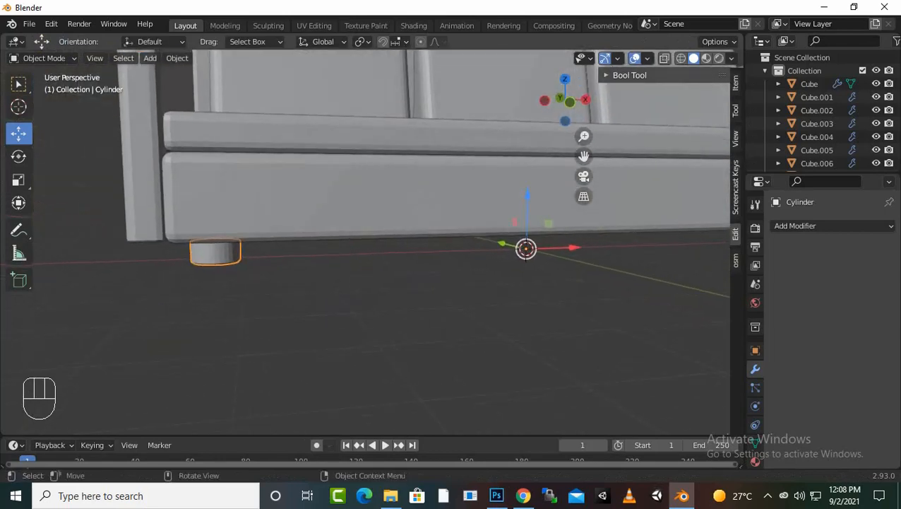
In a wireframe top view, duplicate the leg and move the copy about 2.9 m along Y to the sofa's rear corner
left_click(304, 304)
left_click(213, 254)
key("KP_7")
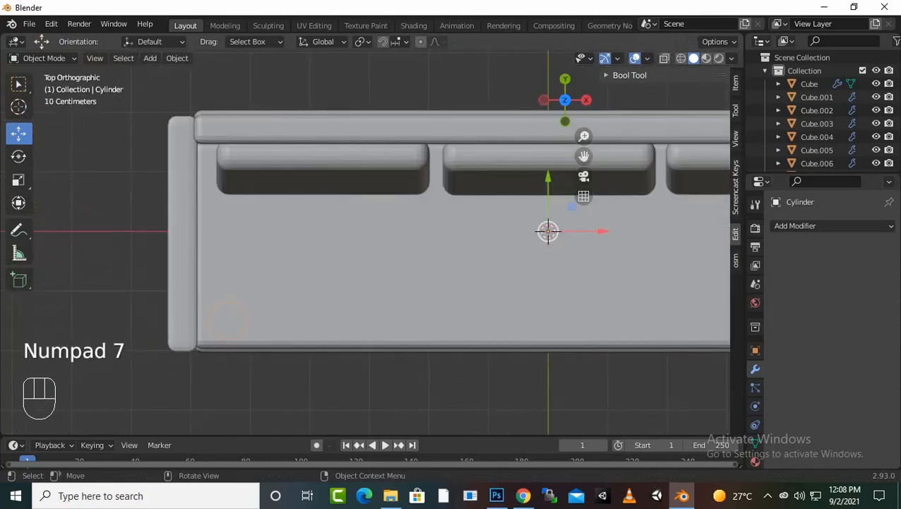
left_click(681, 58)
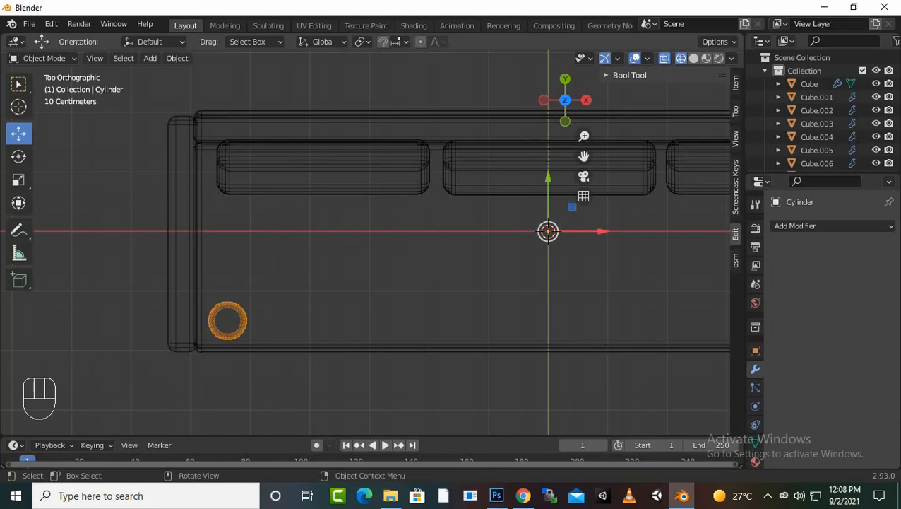
key("shift+d")
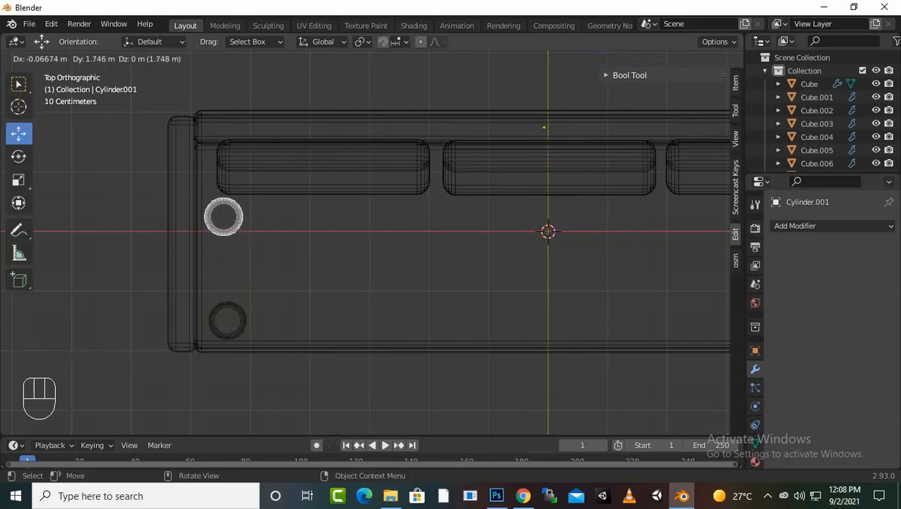
key("y")
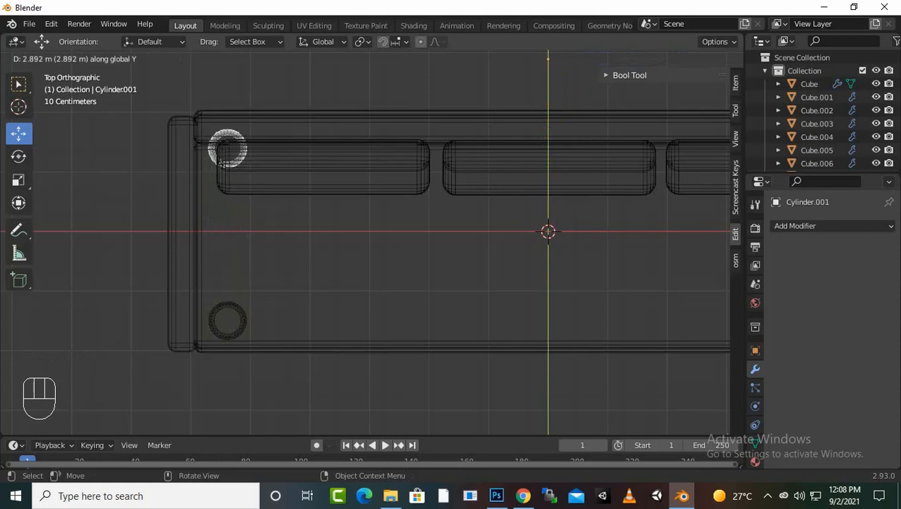
left_click(224, 164)
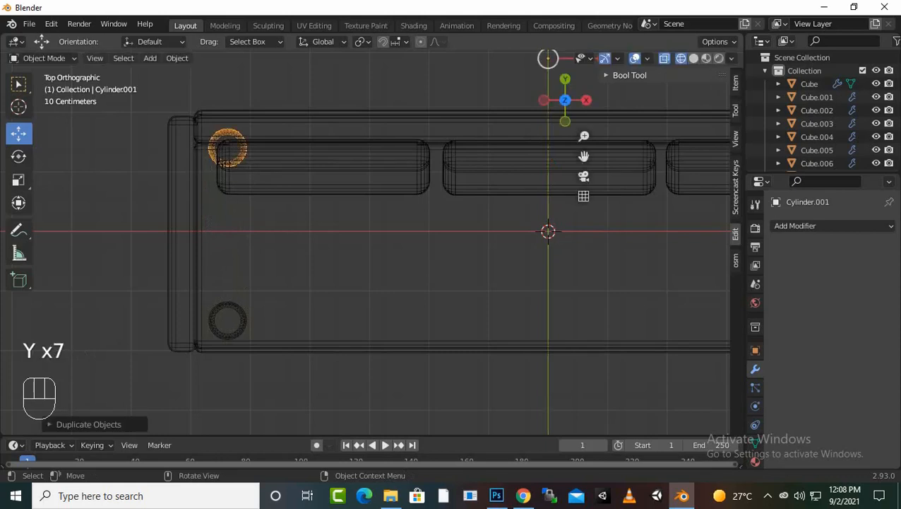
Select the front and rear leg cylinders together, with the front leg as the active object
scroll(819, 113, "down", 3)
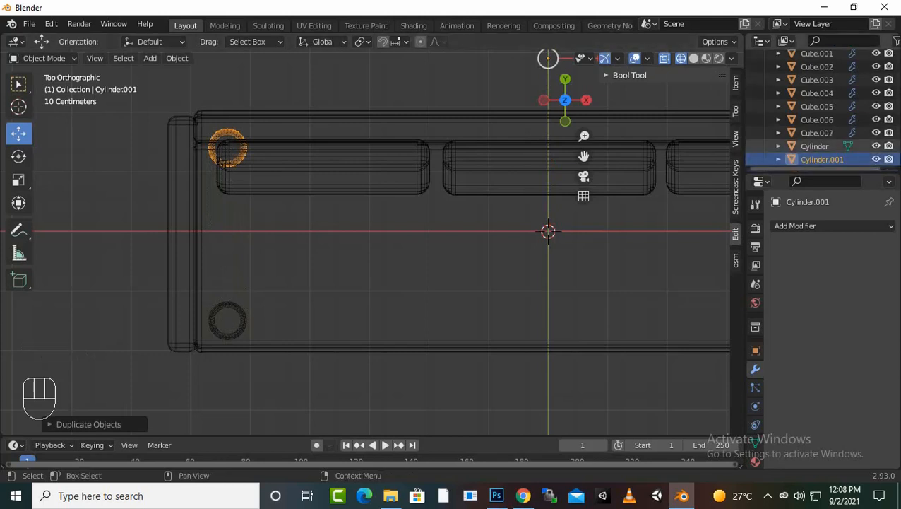
left_click(814, 145, "ctrl")
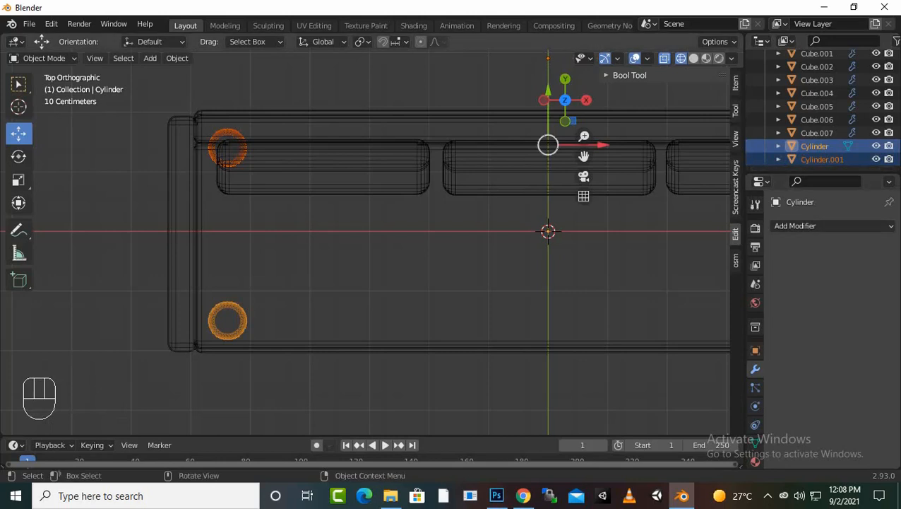
left_click(812, 167)
left_click(822, 158)
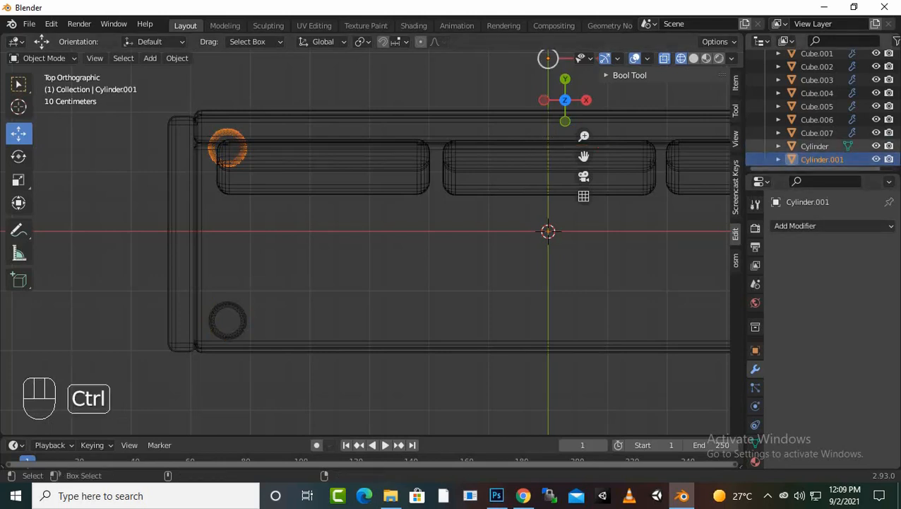
left_click(814, 145, "ctrl")
left_click(821, 159, "shift")
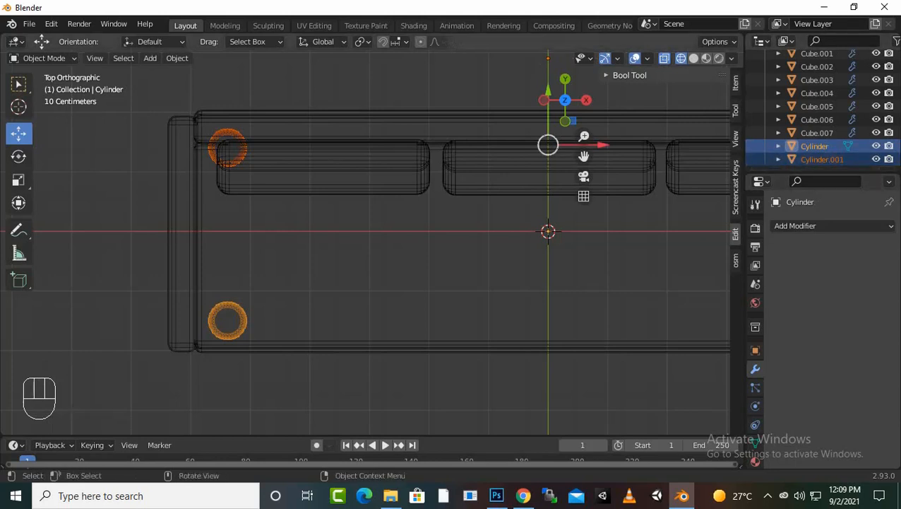
left_click(423, 283)
left_click(821, 159)
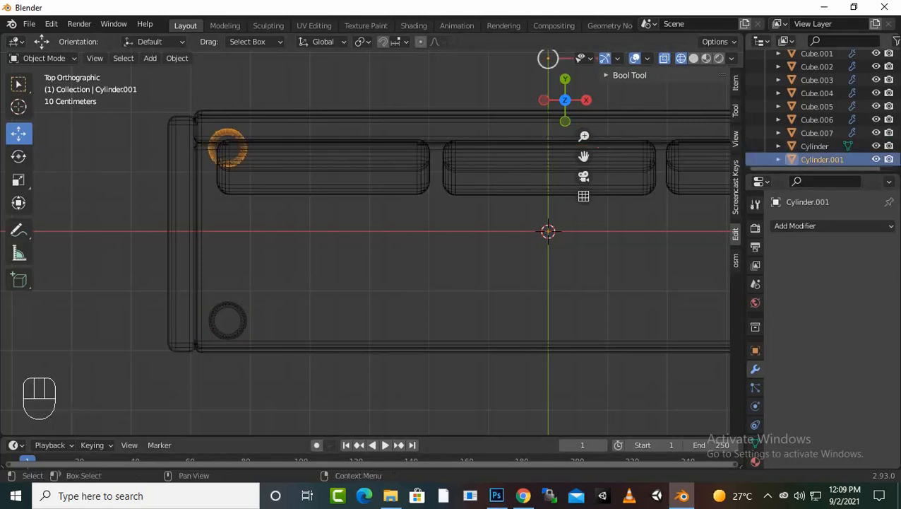
left_click(815, 145)
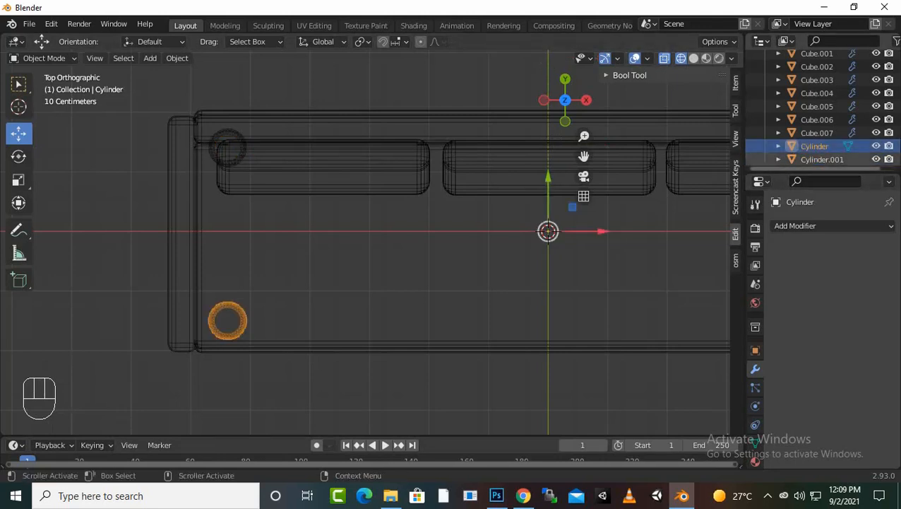
left_click(821, 158, "shift")
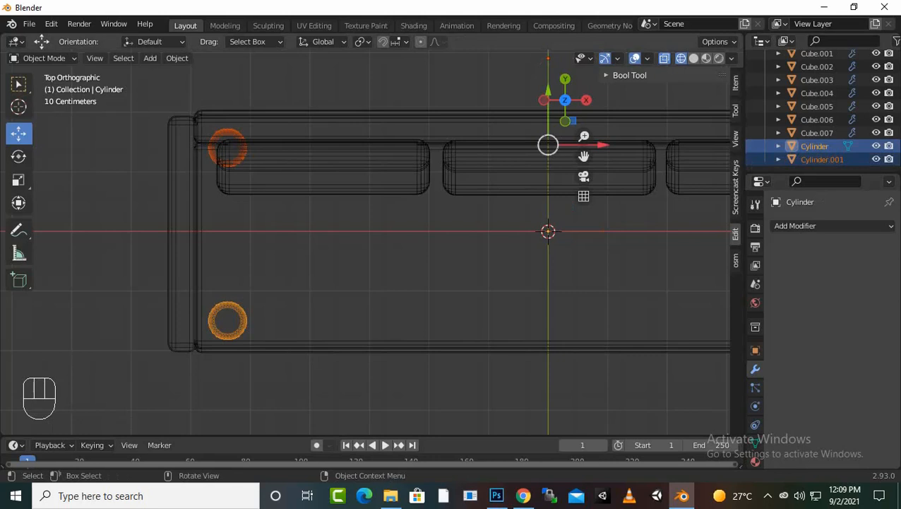
Try moving both original legs about 0.5 m sideways and undo the move
key("g")
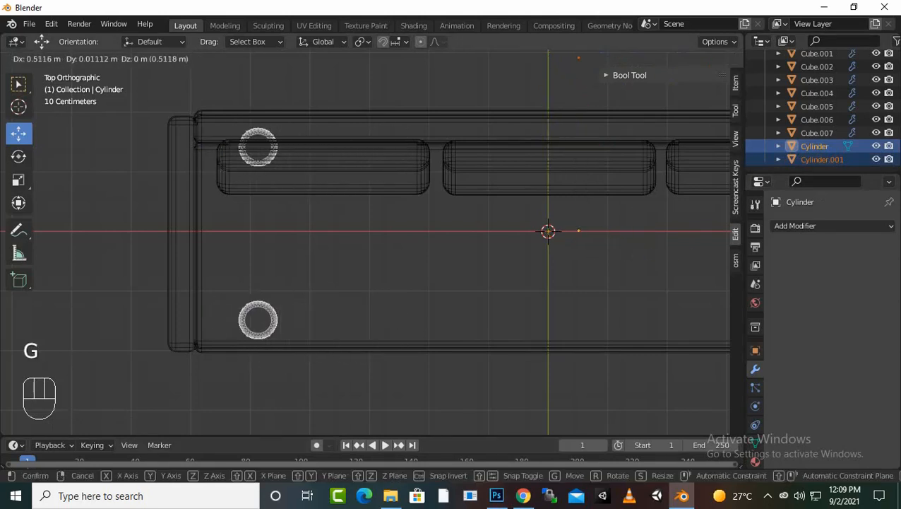
left_click(583, 155)
key("ctrl+z")
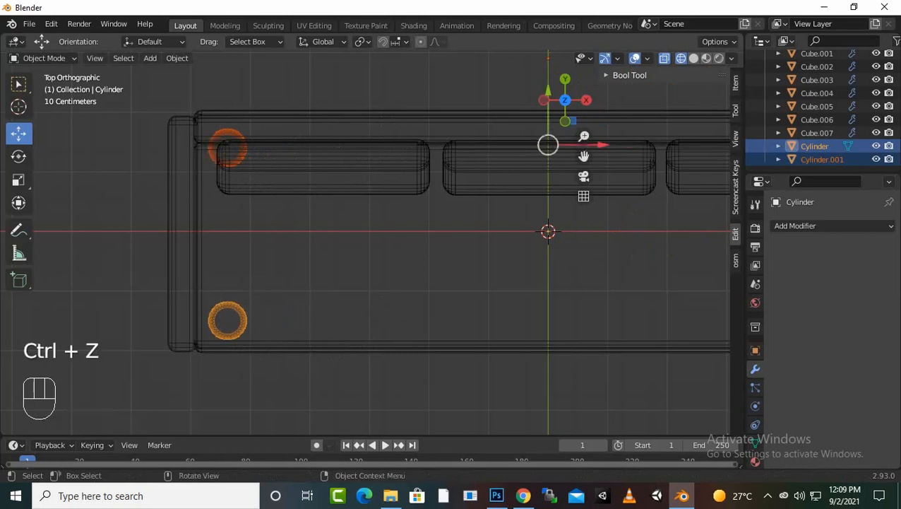
Duplicate the selected pair of legs and move the copies 3 m along X, using snapping for the distance
key("shift+d")
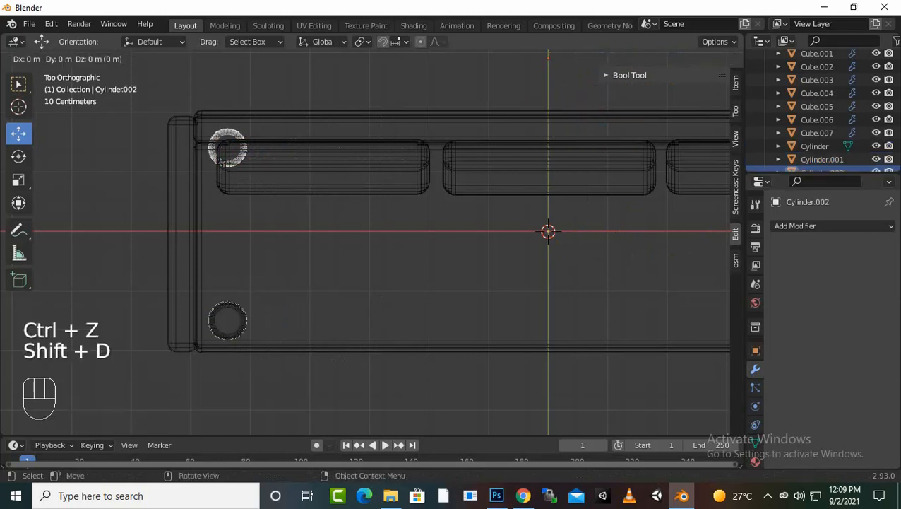
left_click(583, 155)
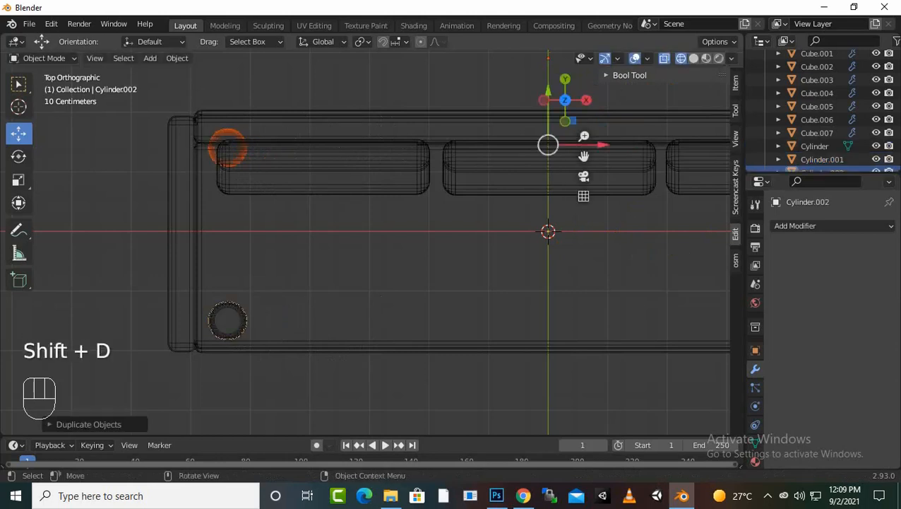
key("x")
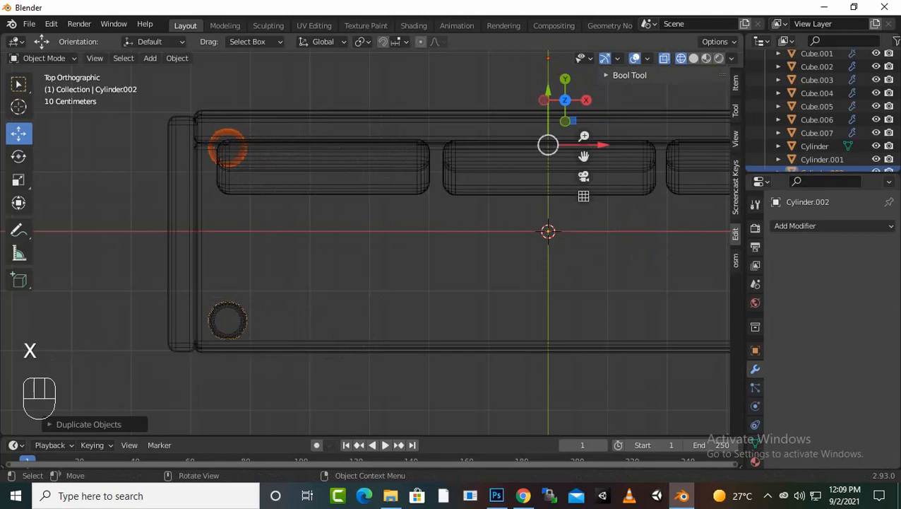
key("g")
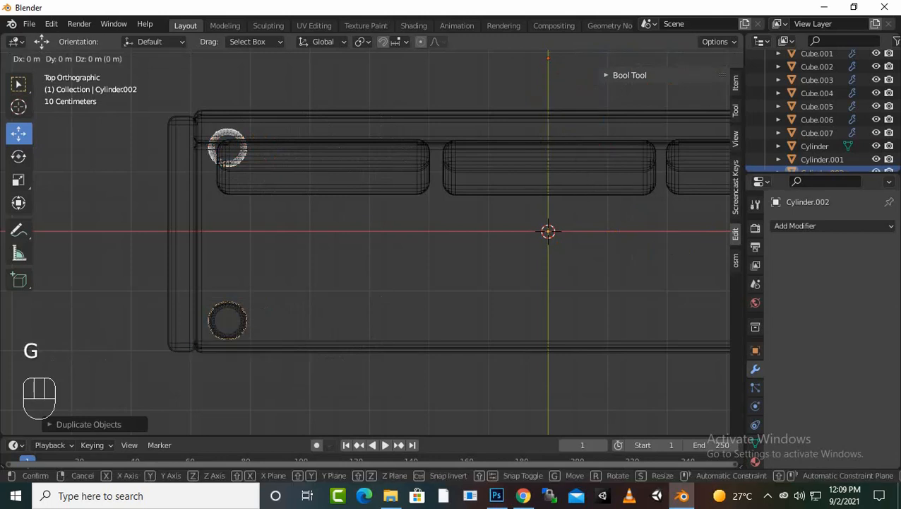
key("x")
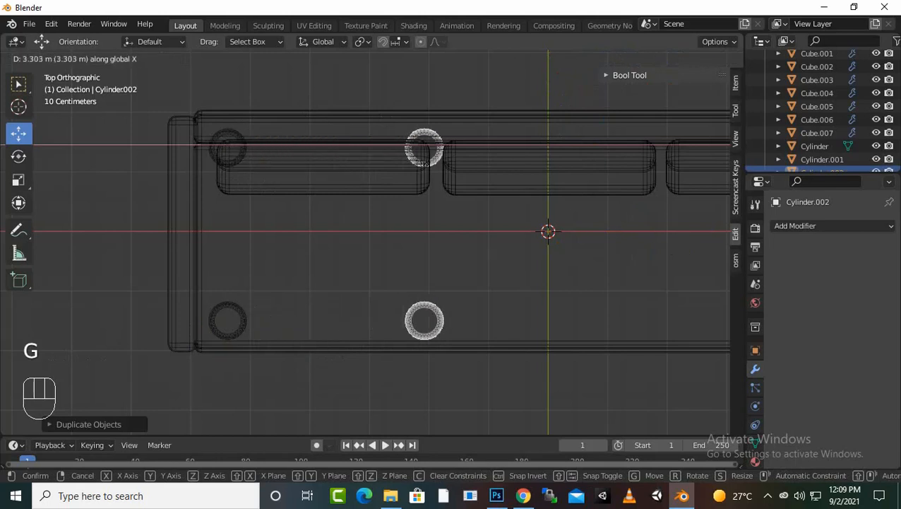
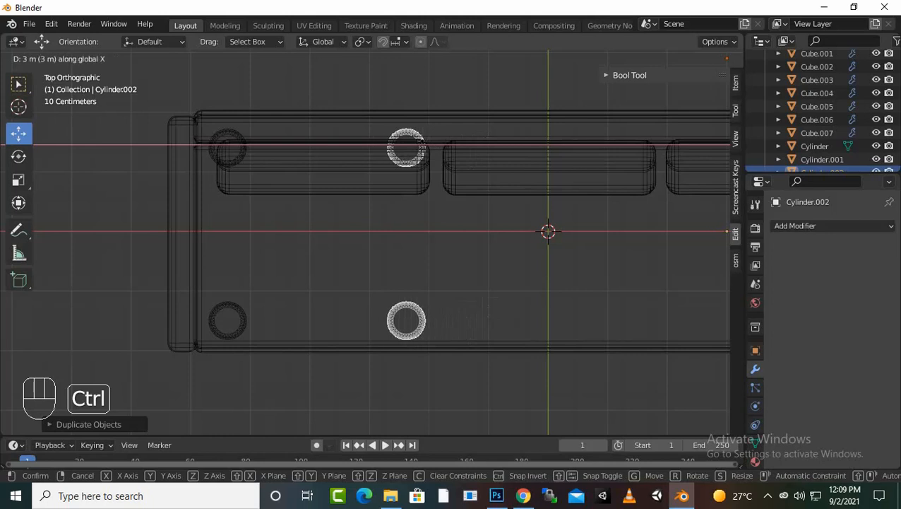
left_click_drag(777, 145, 777, 145, "ctrl")
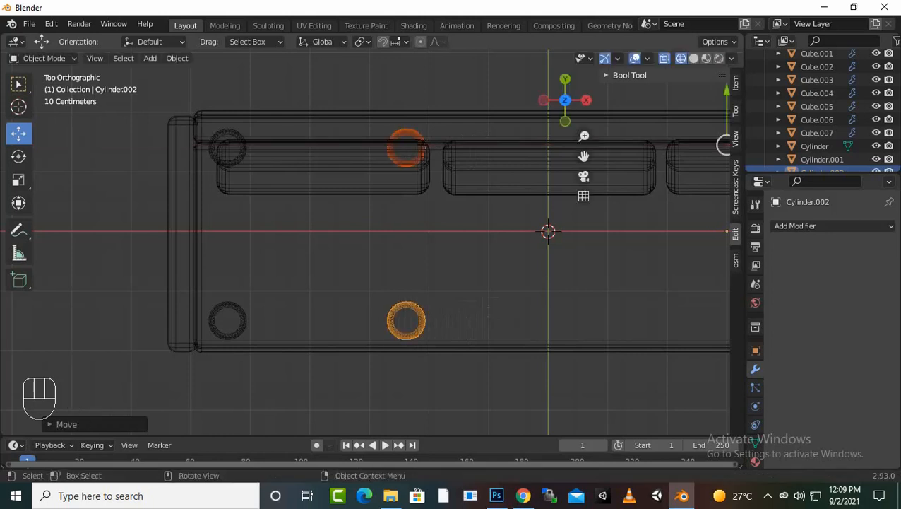
Select the original front and rear legs at the sofa's end and move the pair about 0.25 m along X, inward from the armrest
left_click(815, 146)
left_click(823, 159, "shift")
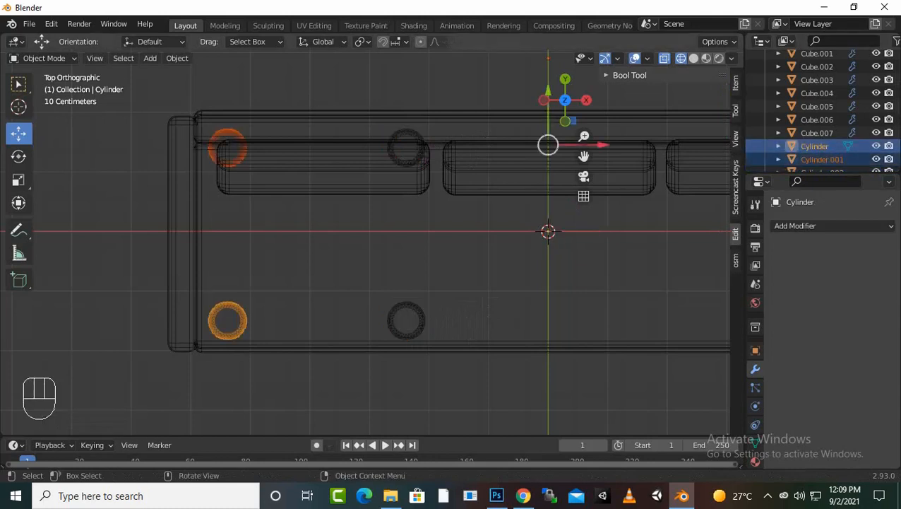
key("g")
key("x")
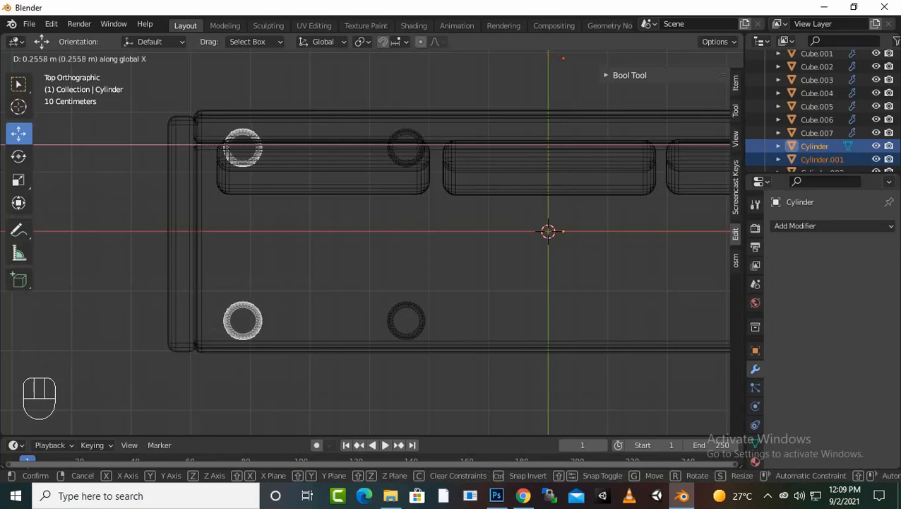
left_click(374, 243)
scroll(374, 242, "down", 2)
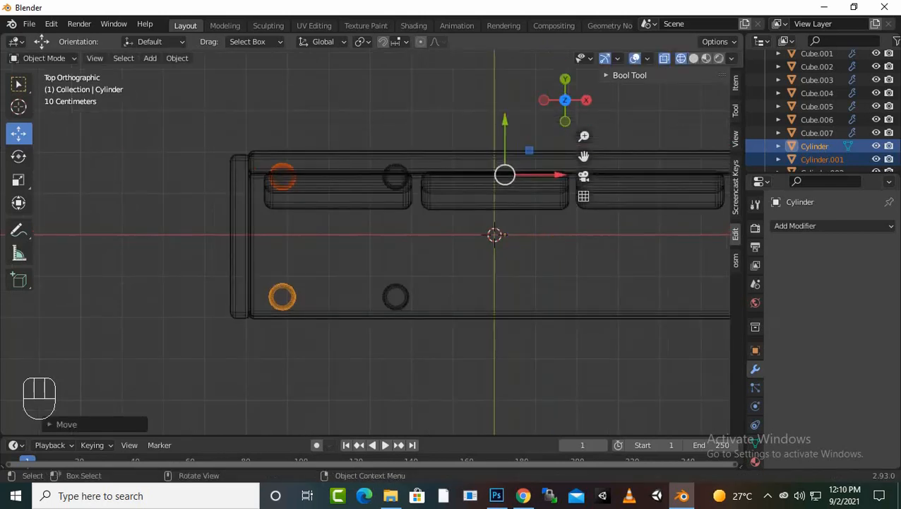
Duplicate the end pair of legs and move the copies about 3.8 m along X, beneath the near edge of the middle cushion
key("shift")
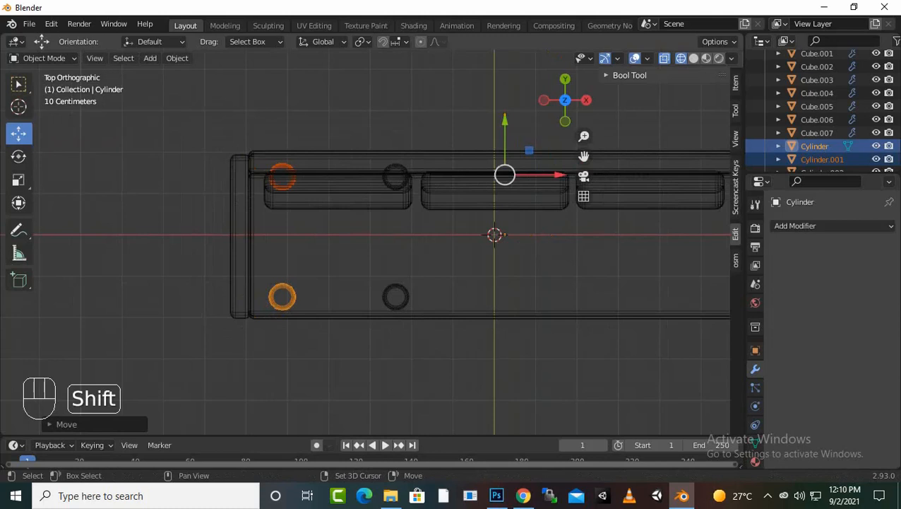
key("shift+d")
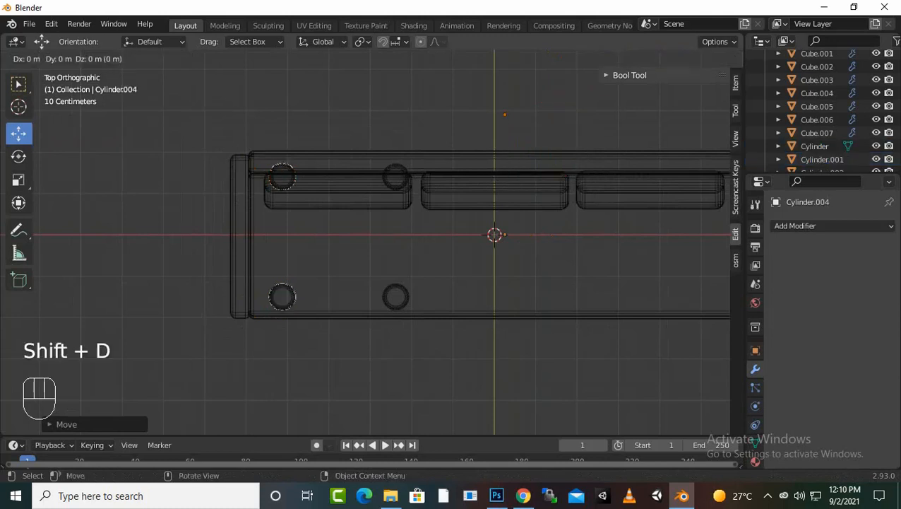
key("x")
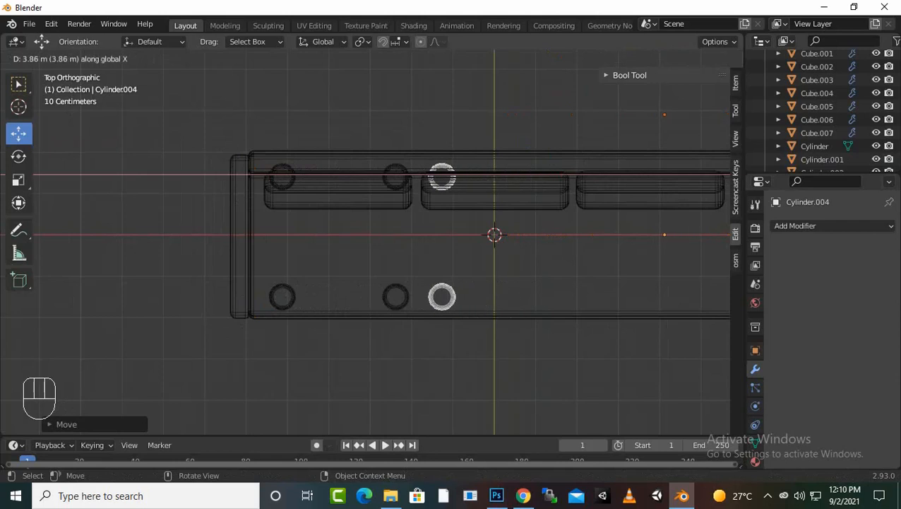
key("Return")
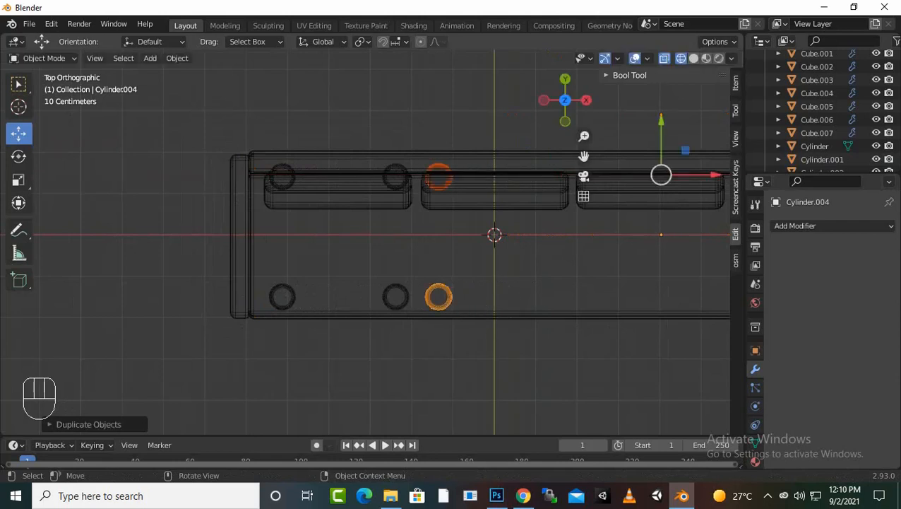
Duplicate the selected leg pair and move the copies about 2.7 m along X, beneath the far edge of the middle cushion
key("shift")
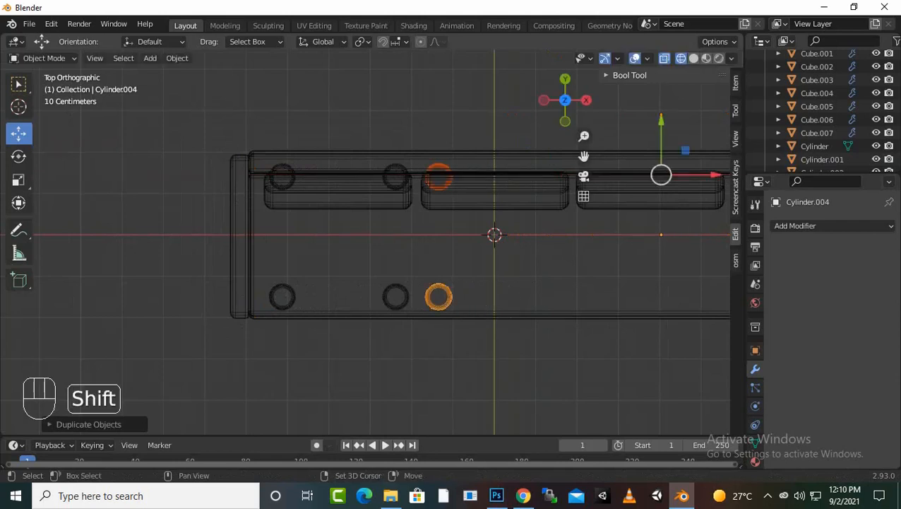
key("shift+d")
key("x")
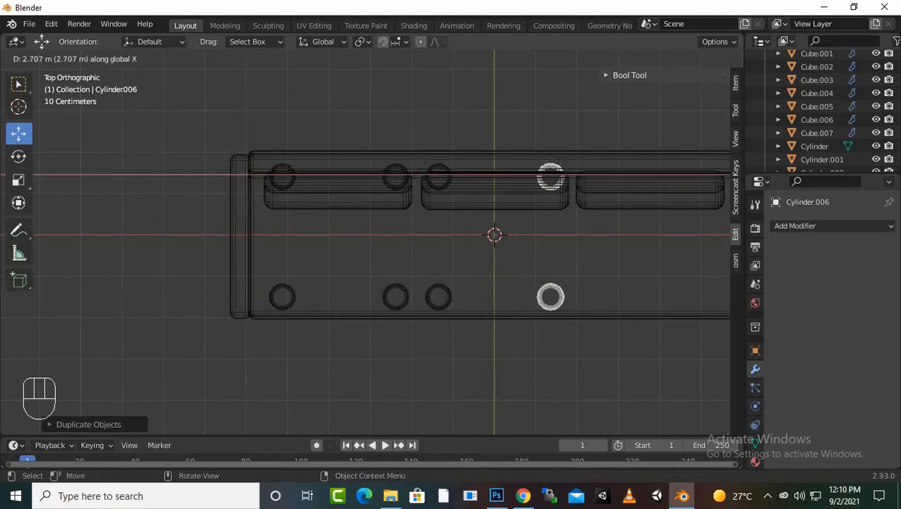
key("Return")
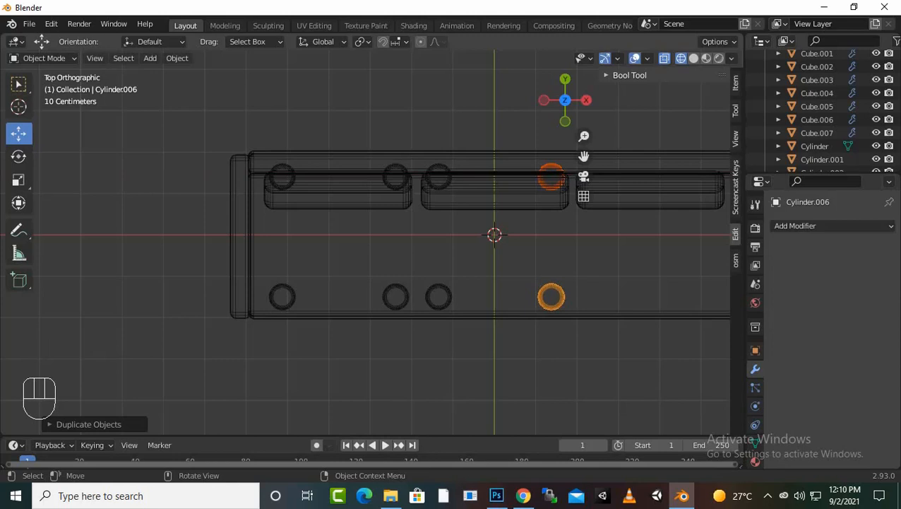
Duplicate the selected leg pair and move the copies along X to the inner edge of the third cushion
key("shift+d")
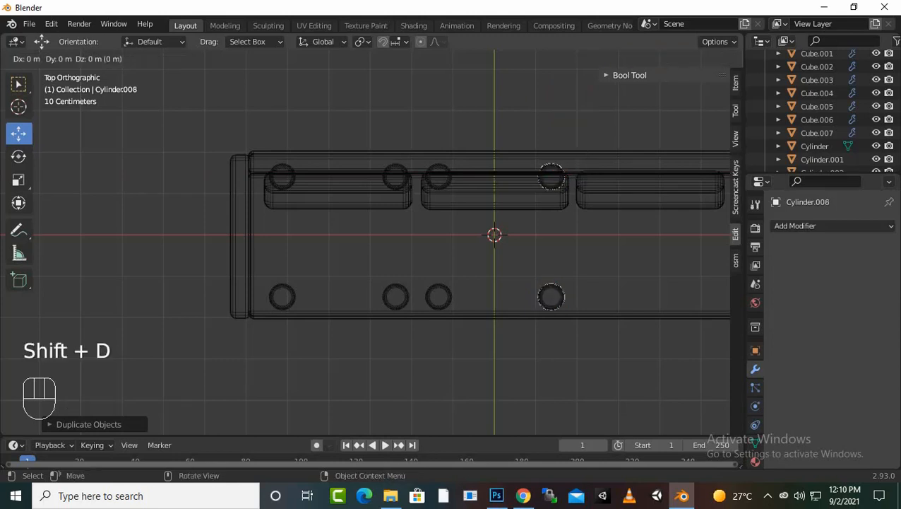
key("x")
key("Return")
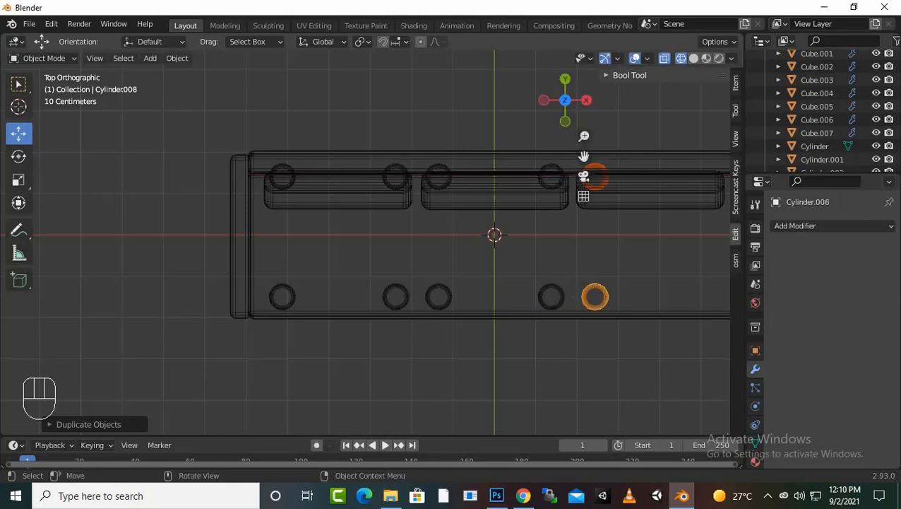
Duplicate the selected leg pair and move the copies about 2.7 m along X to the sofa's far end
key("shift+d")
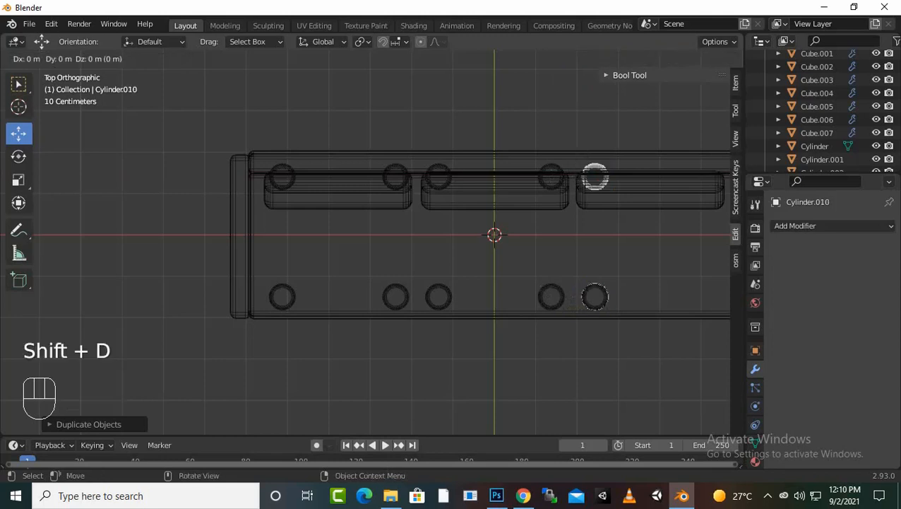
key("x")
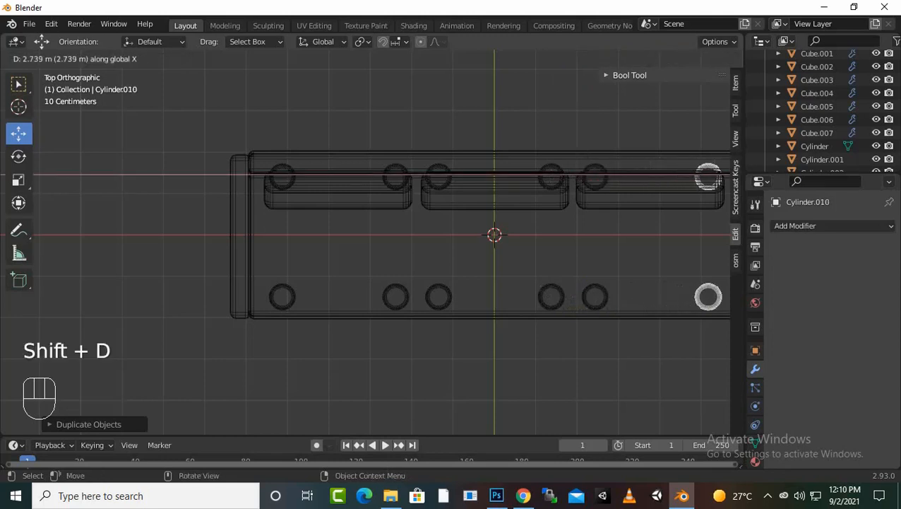
key("Return")
scroll(382, 242, "down", 2)
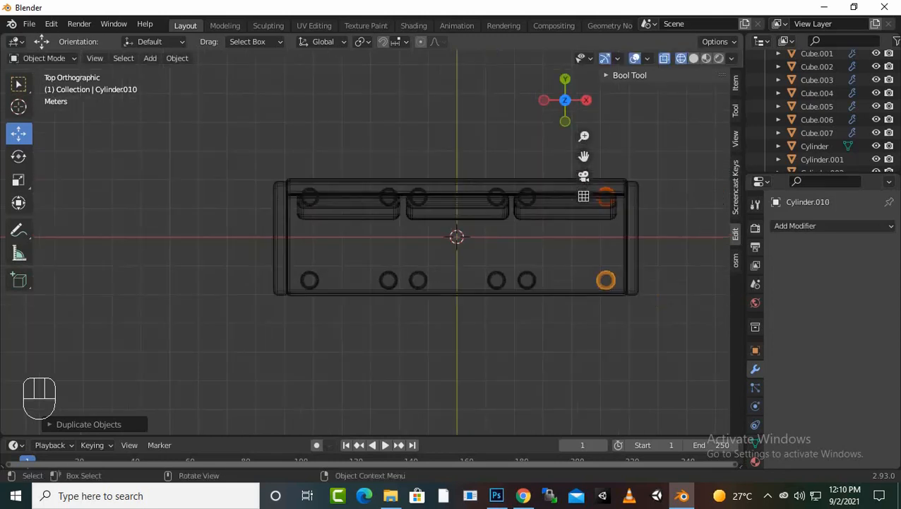
Switch the viewport from wireframe to solid shading in a perspective front view and deselect all objects
middle_click_drag(381, 269, 395, 197)
left_click(694, 57)
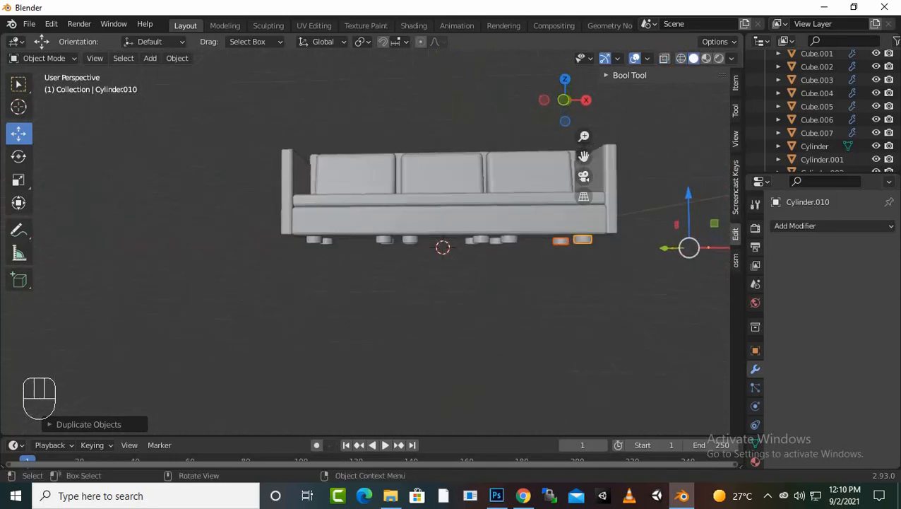
left_click(416, 311)
Delete the front and rear legs beneath the inner edge of the third cushion
middle_click_drag(424, 311, 402, 334)
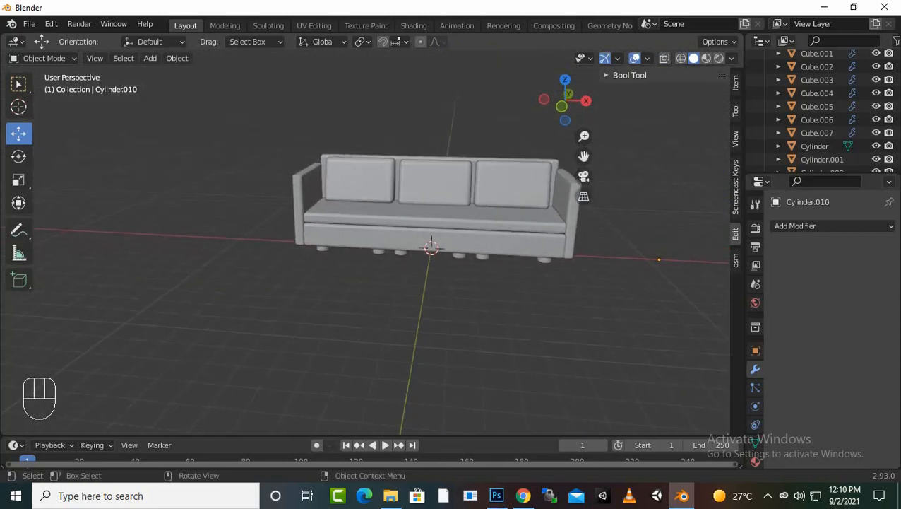
scroll(431, 212, "down", 2)
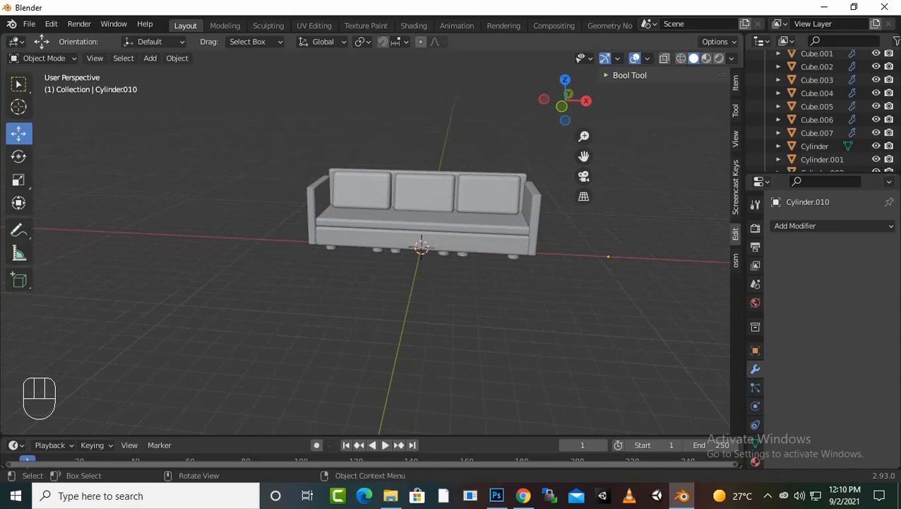
middle_click_drag(401, 334, 607, 307)
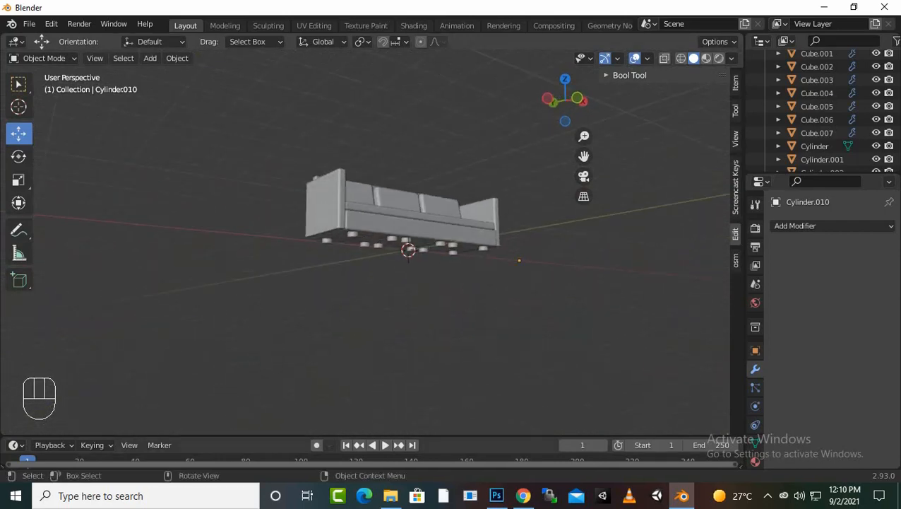
middle_click_drag(452, 317, 324, 350)
scroll(323, 350, "up", 3)
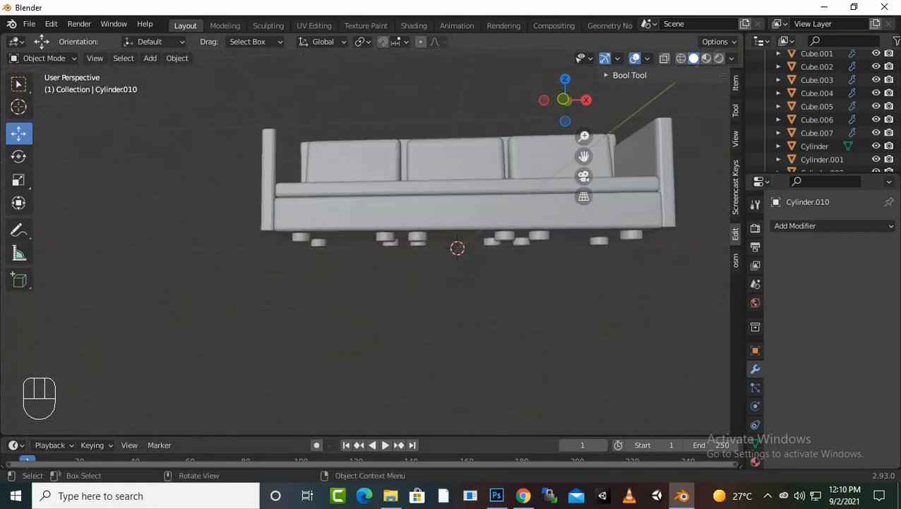
left_click(539, 236)
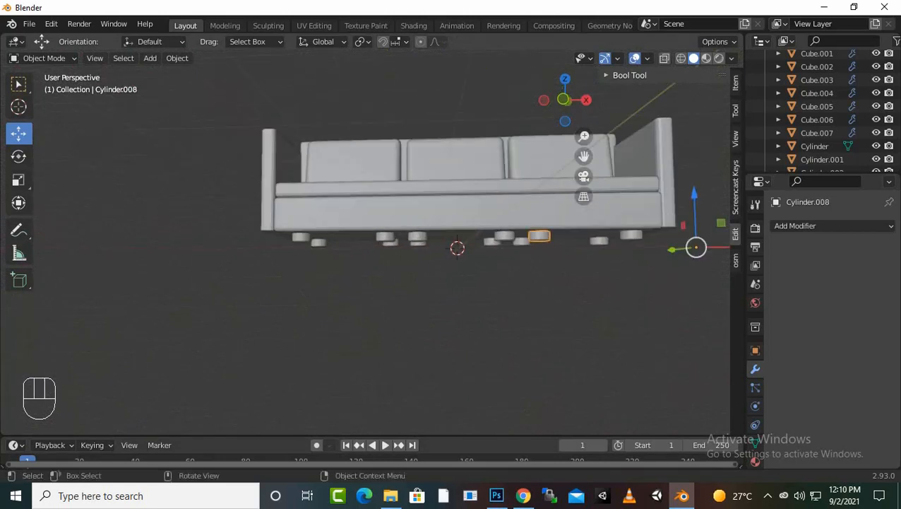
key("Delete")
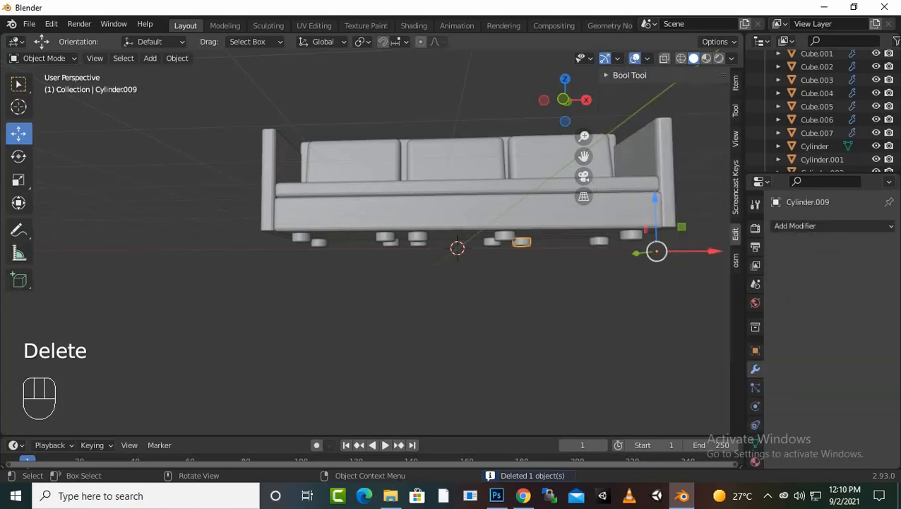
key("Delete")
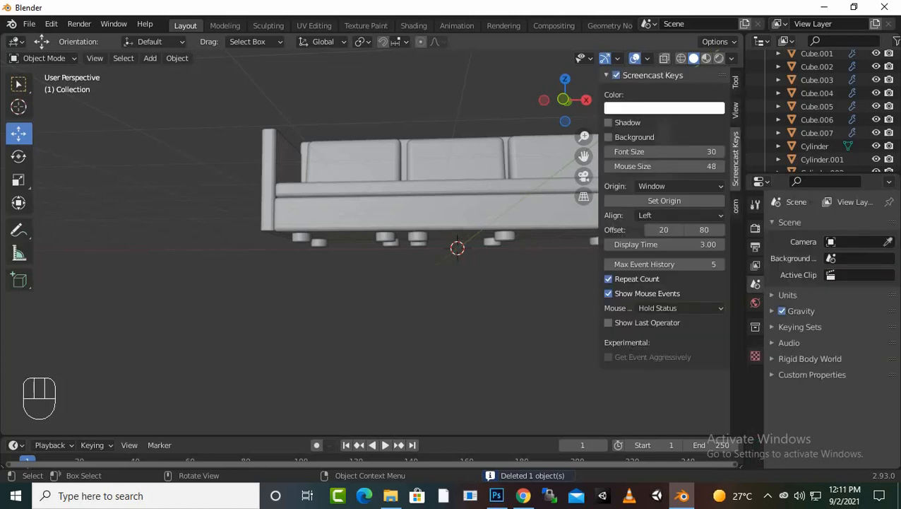
scroll(371, 244, "down", 1)
middle_click_drag(372, 244, 366, 270)
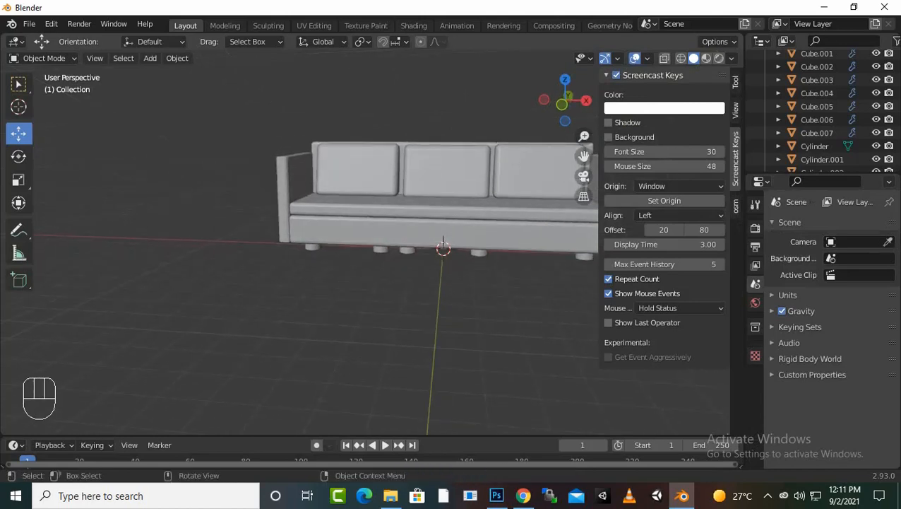
key("Delete")
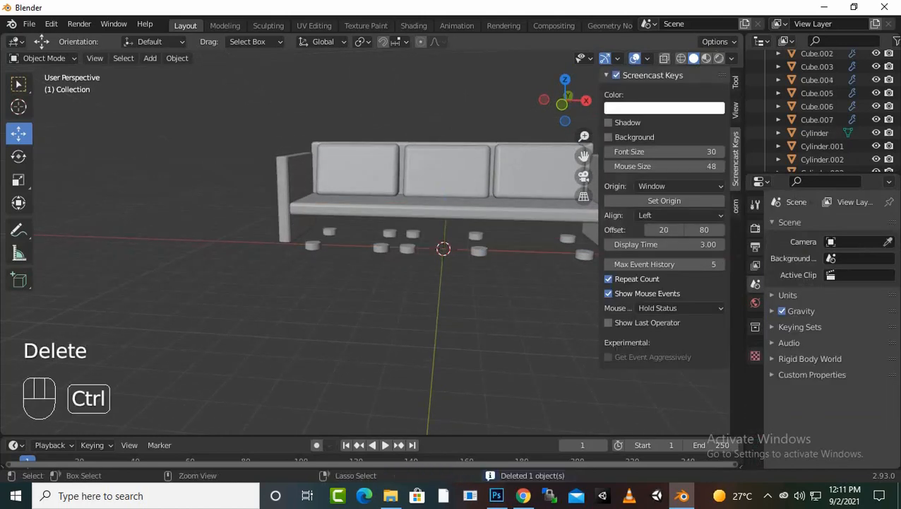
key("ctrl+z")
Delete the front and rear legs beneath the inner edge of the first cushion
left_click(381, 249)
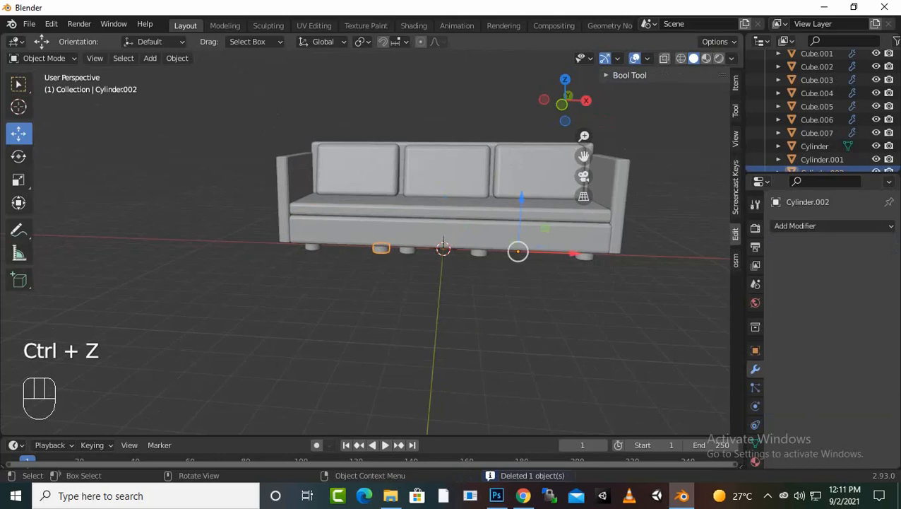
key("Delete")
middle_click_drag(381, 248, 379, 291)
left_click(382, 245)
key("Delete")
Save the project as sofa in the bllenderprojects folder
scroll(382, 245, "down", 3)
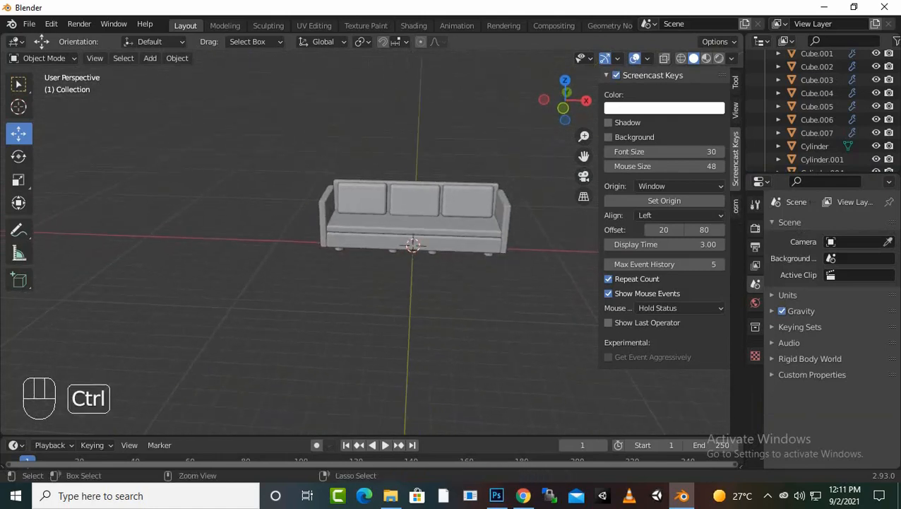
key("ctrl+s")
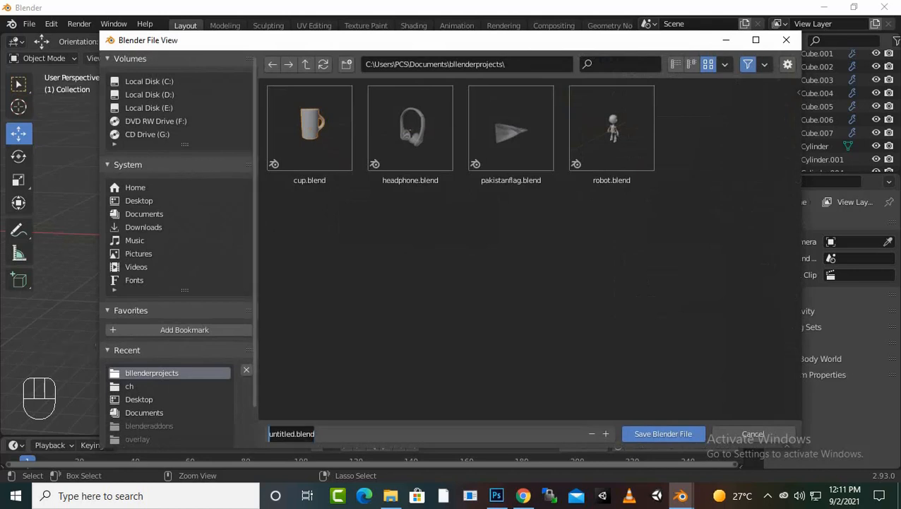
type("sofa")
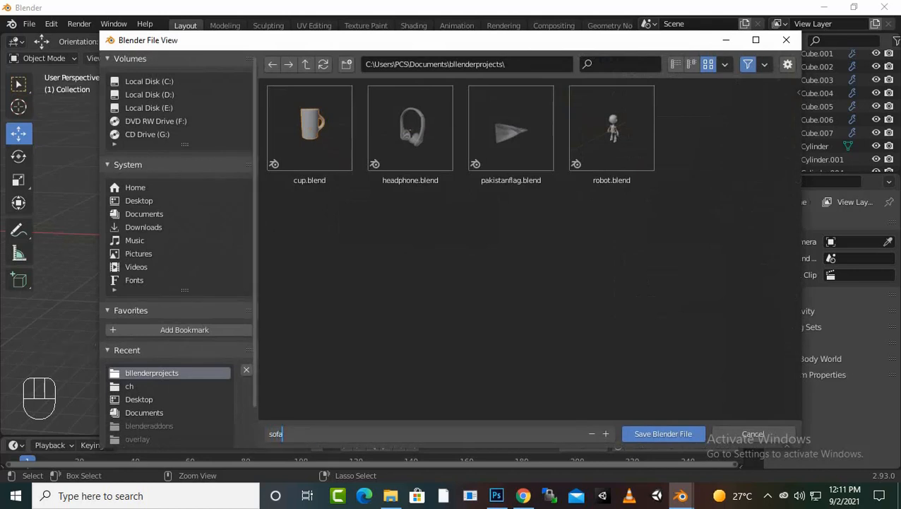
key("Return")
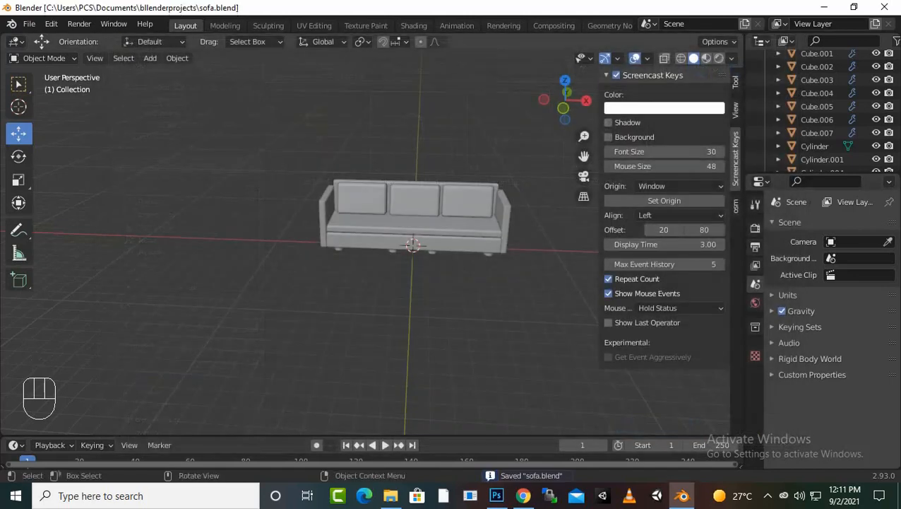
Examine the whole sofa from the front and from below, checking all its parts and the leg placement
scroll(423, 212, "up", 1)
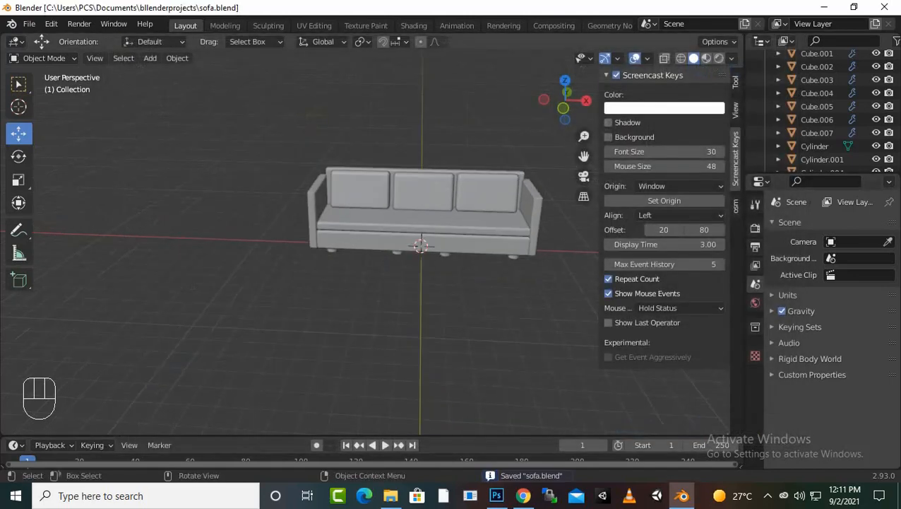
scroll(424, 211, "down", 1)
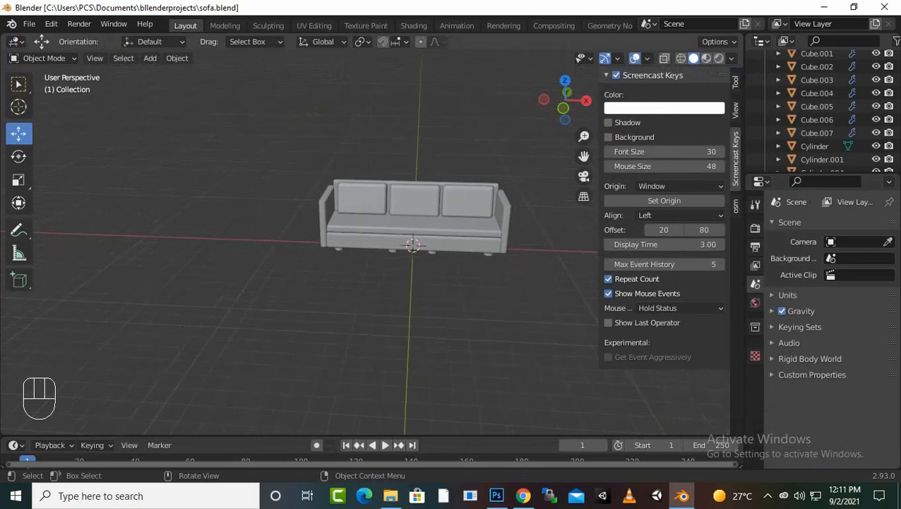
left_click_drag(540, 147, 159, 327)
middle_click_drag(170, 322, 182, 291)
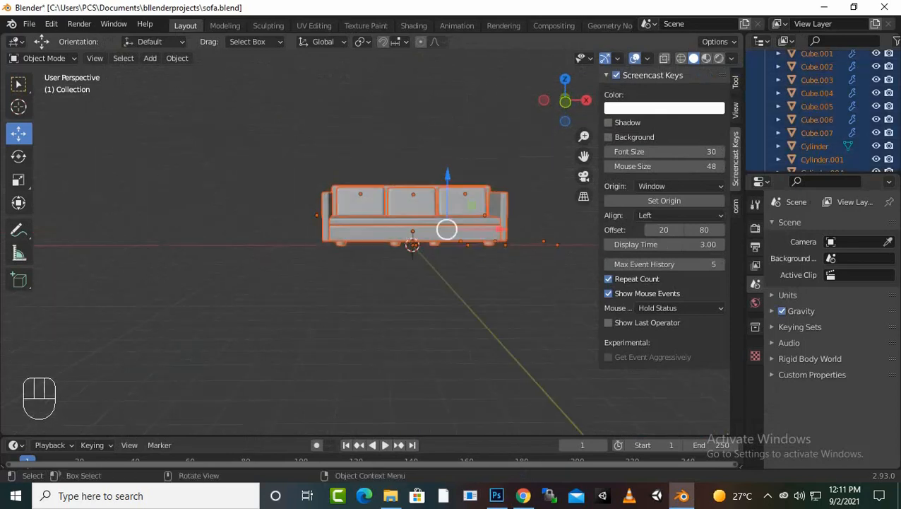
mouse_move(446, 228)
middle_mouse_down()
mouse_move(394, 245)
mouse_move(382, 282)
mouse_move(426, 256)
mouse_move(413, 235)
mouse_move(515, 205)
middle_mouse_up()
left_click(484, 240)
left_click(514, 205)
left_click_drag(493, 203, 567, 276)
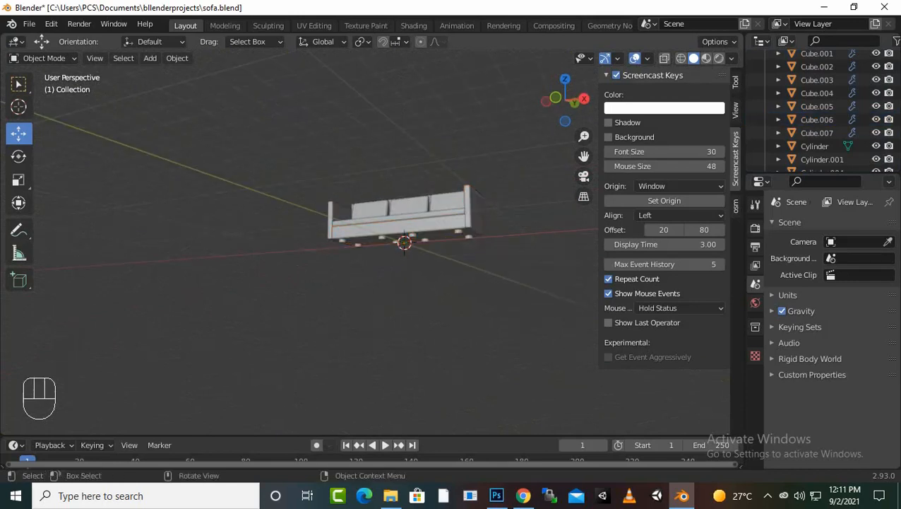
scroll(396, 226, "down", 2)
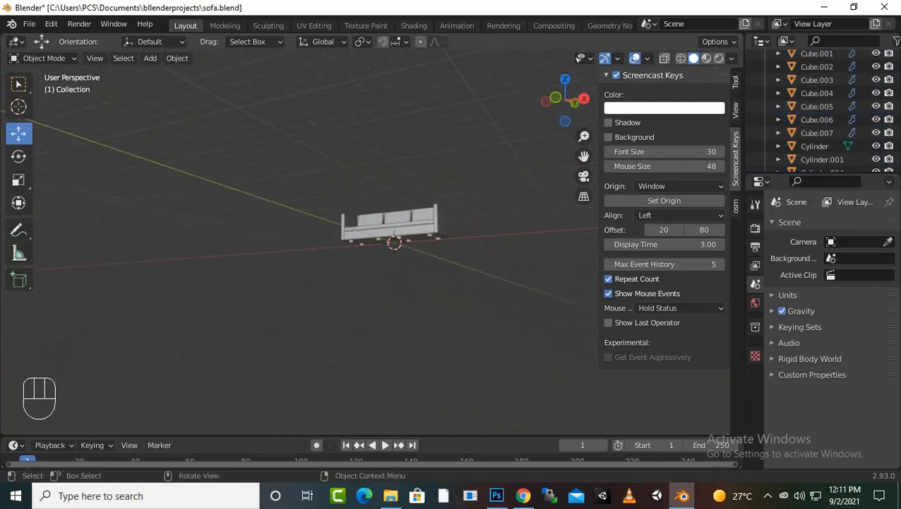
Duplicate the whole sofa and place the copy about 16 m away along the X axis
key("a")
middle_click_drag(416, 233, 371, 235)
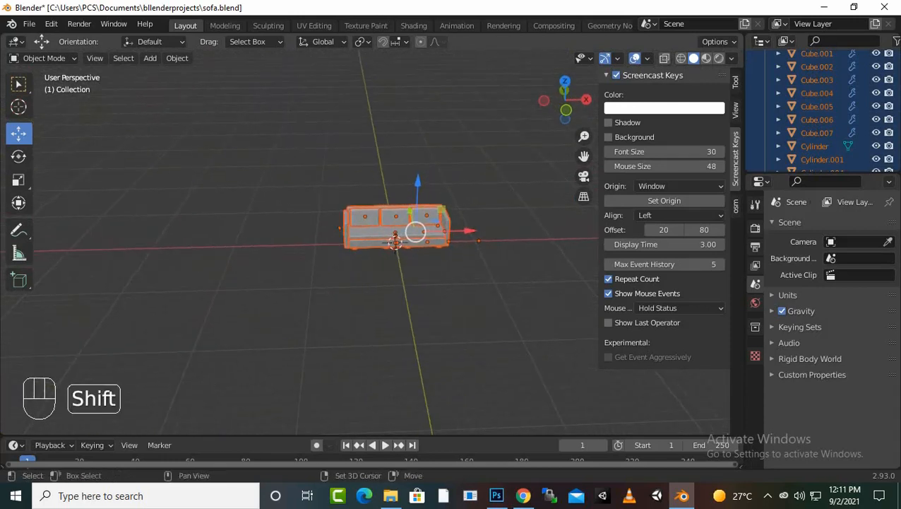
key("shift+d")
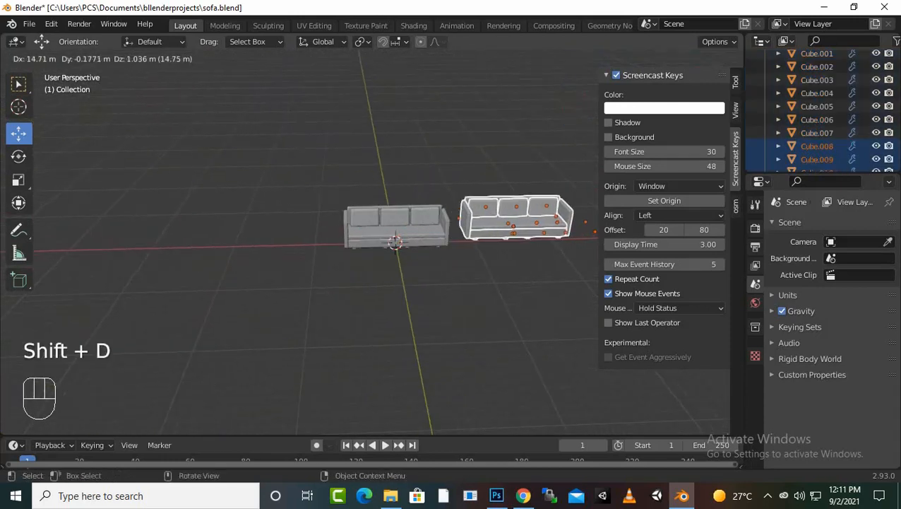
key("x")
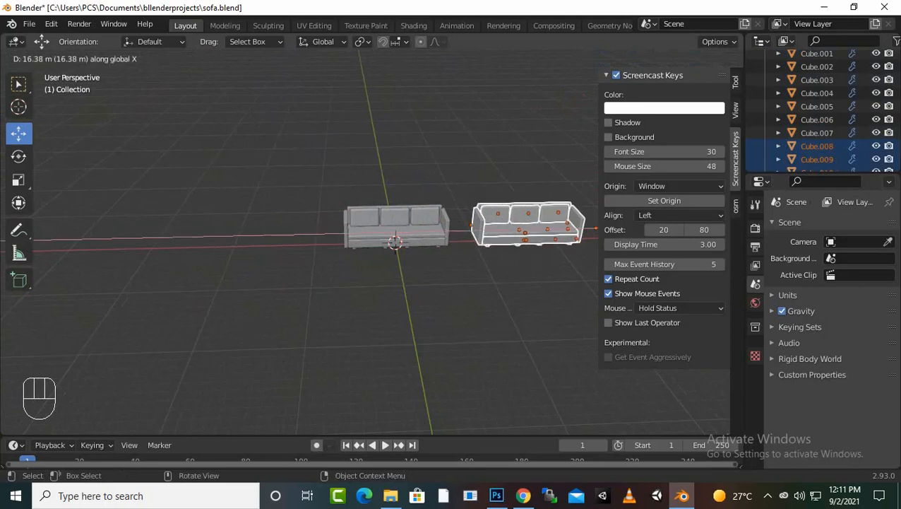
left_click(516, 234)
scroll(516, 234, "down", 2)
middle_click_drag(494, 233, 537, 283)
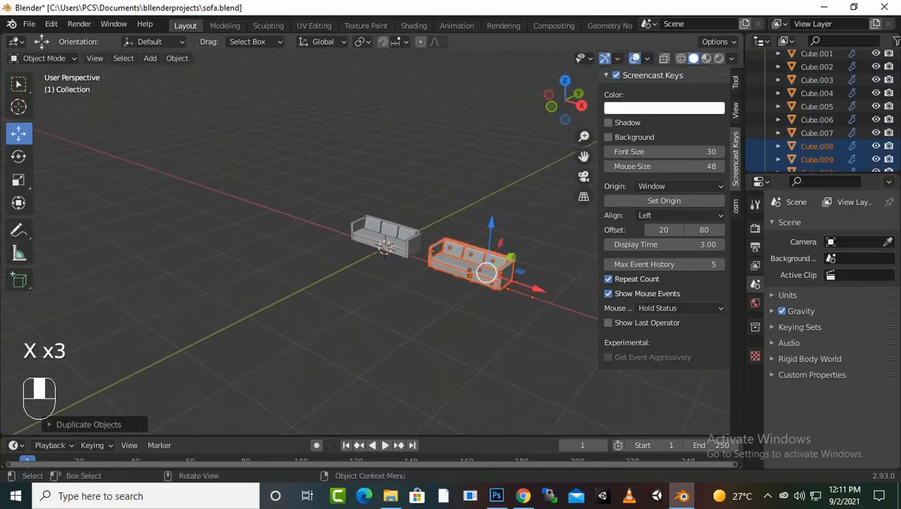
scroll(550, 289, "up", 2)
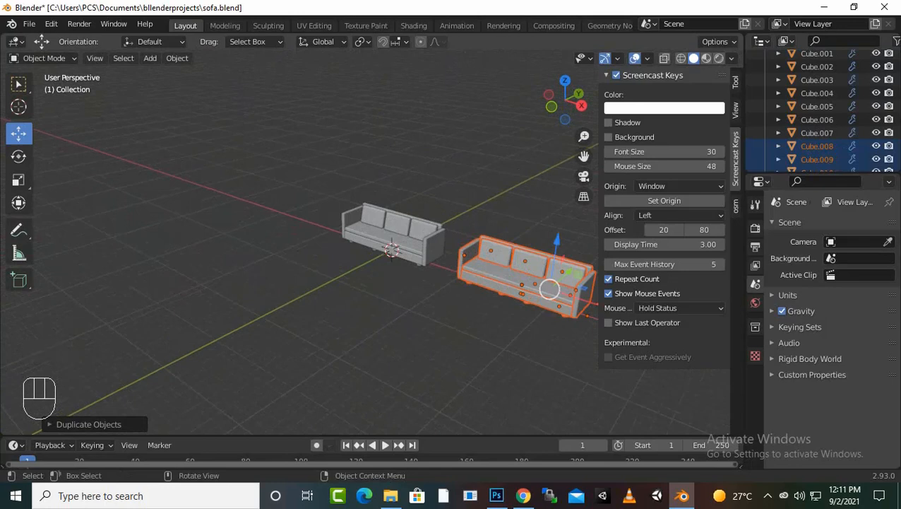
middle_click_drag(495, 275, 530, 279)
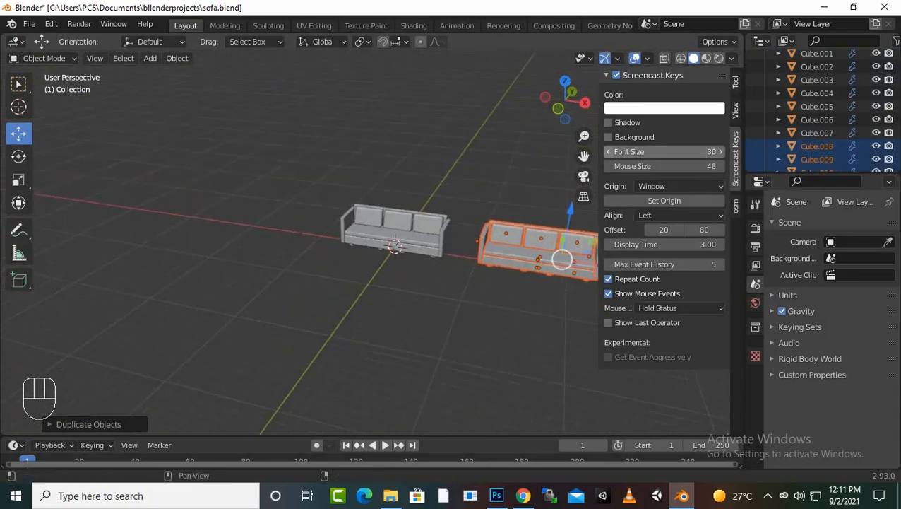
Scale the copied sofa's seat and base slabs together along X to about 0.33
left_click_drag(584, 156, 399, 152)
scroll(372, 244, "up", 6)
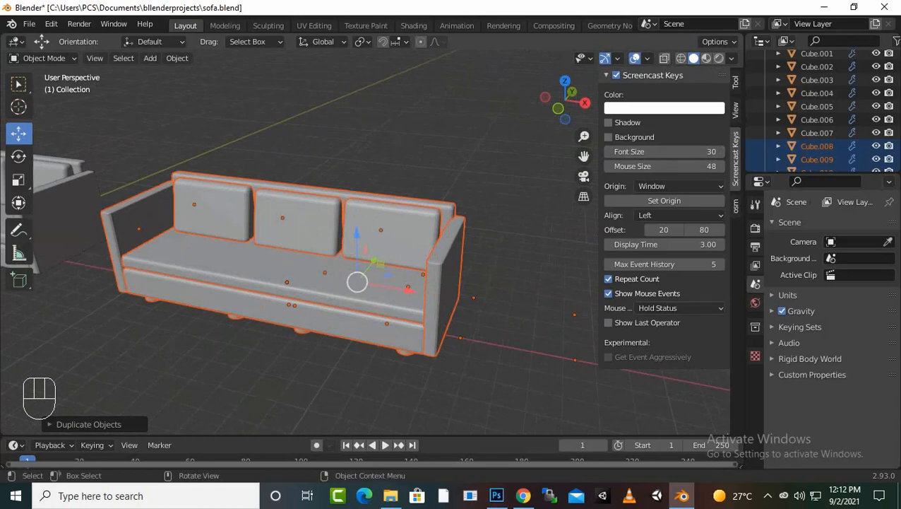
middle_click_drag(332, 297, 365, 297)
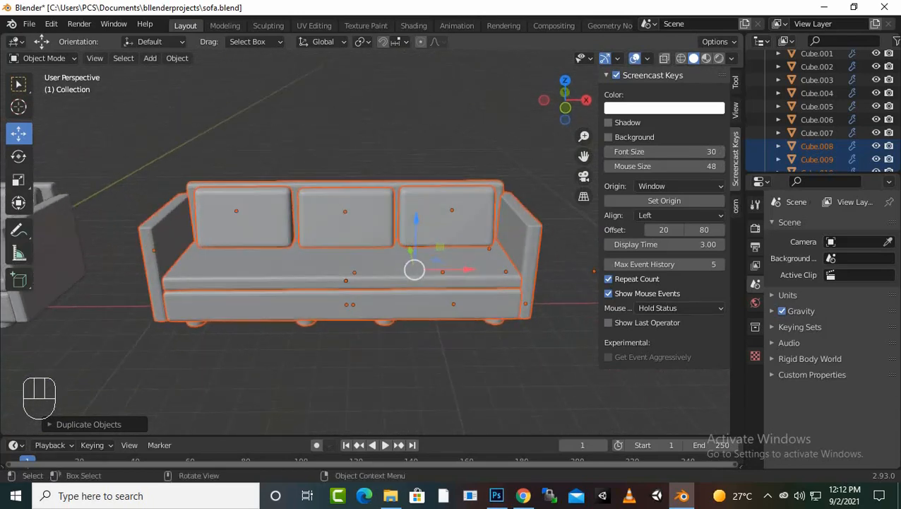
left_click(366, 304)
left_click(357, 272, "shift")
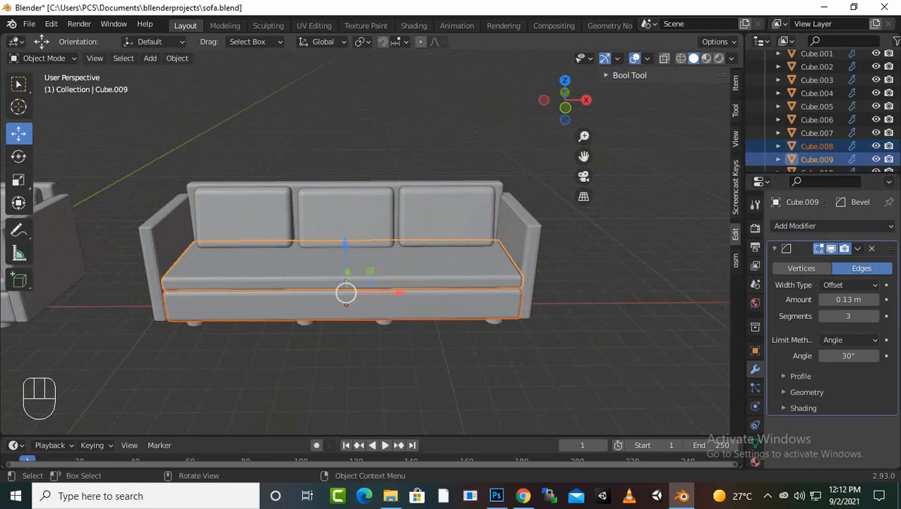
key("s")
key("x")
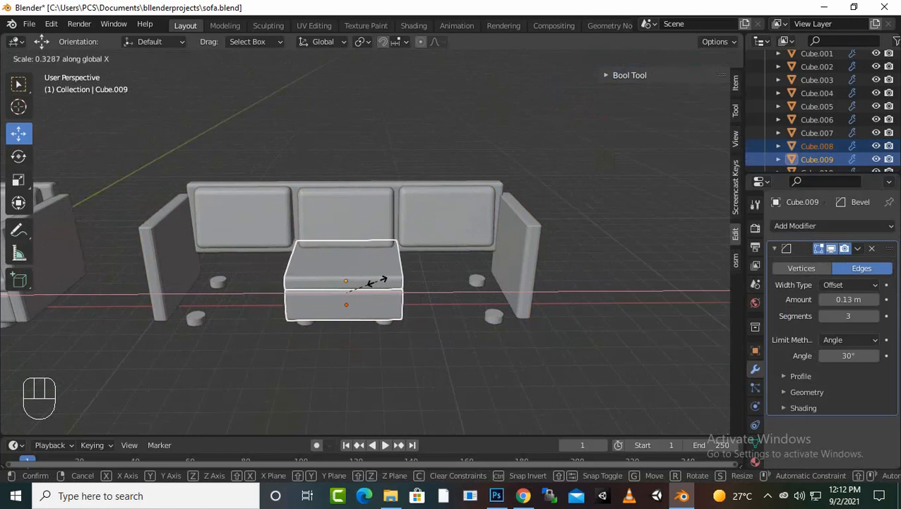
left_click(375, 282)
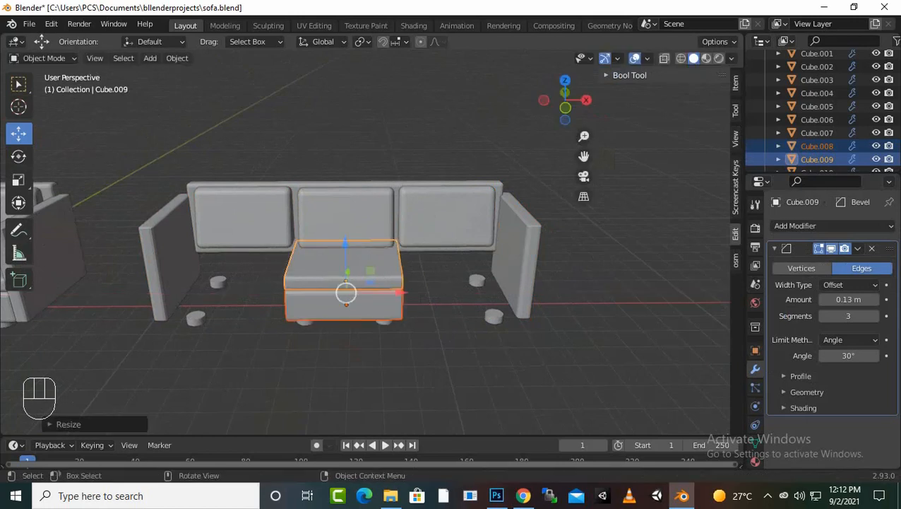
Delete the two outer back cushions of the copied sofa, keeping the middle one
left_click(445, 224)
key("Delete")
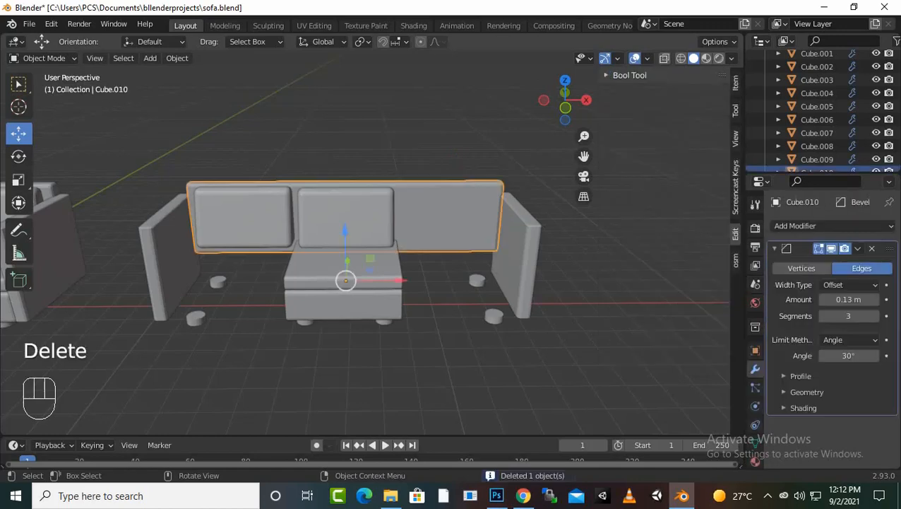
left_click(243, 217)
key("Delete")
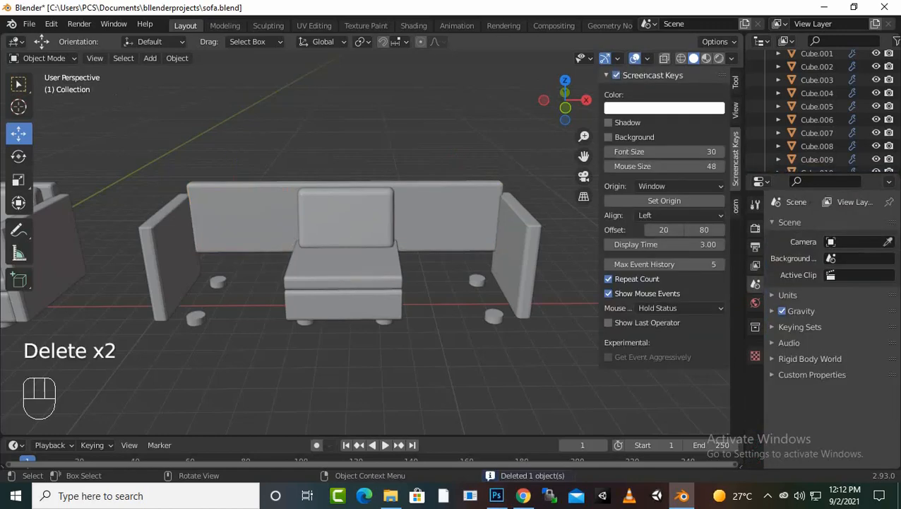
Scale the copy's backrest slab along X to about a third, matching the width of the narrowed seat
left_click(243, 217)
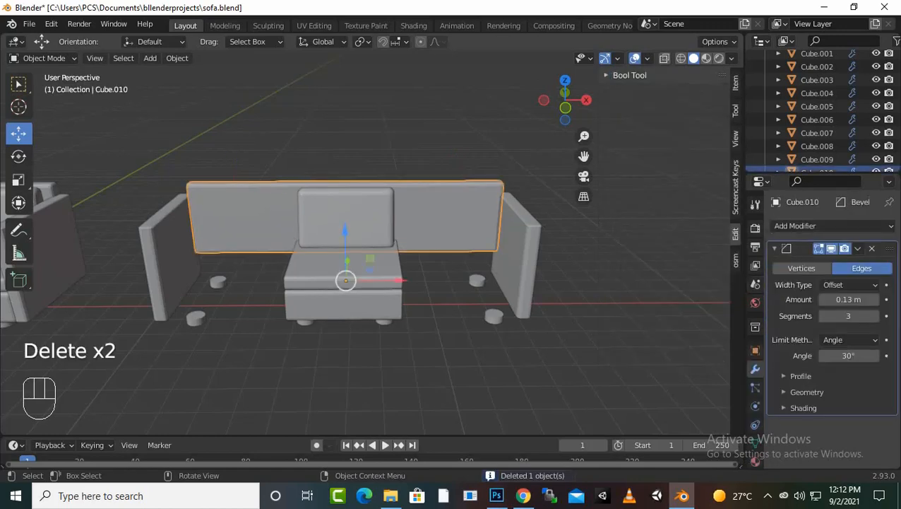
key("s")
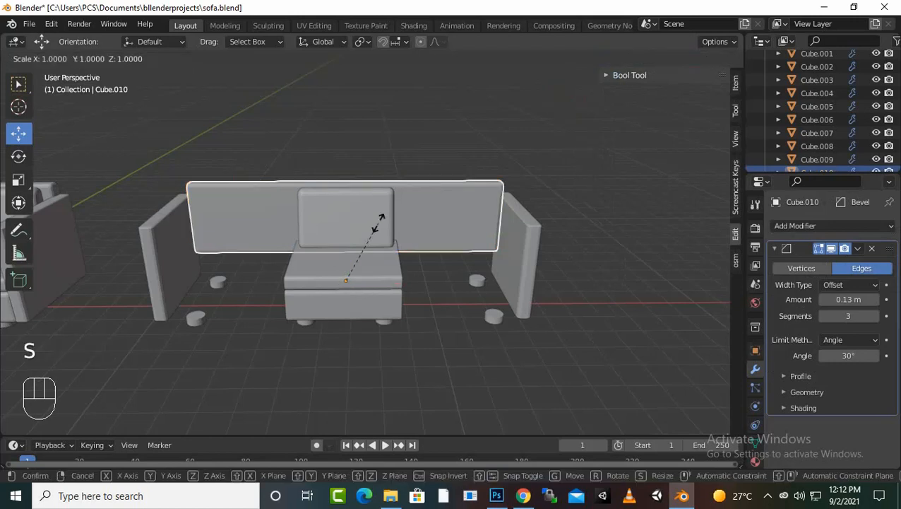
key("x")
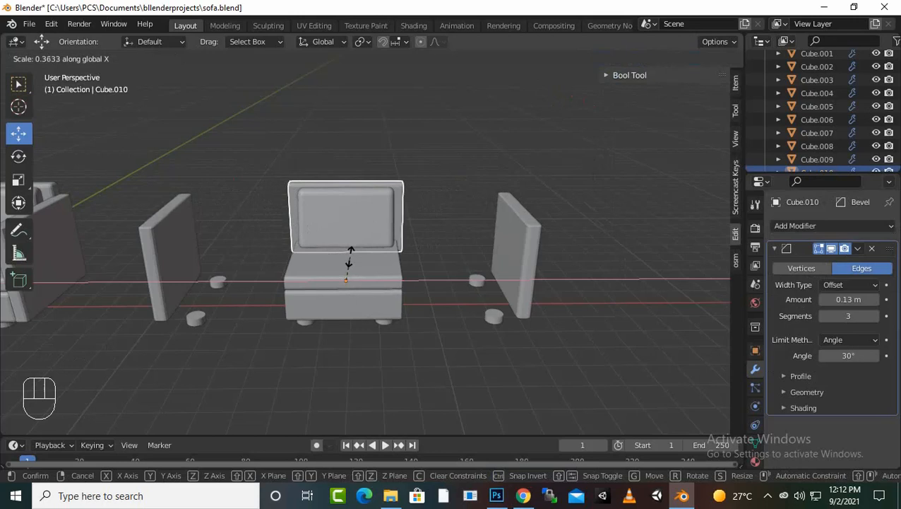
left_click(350, 256)
Move both armrests of the copy inward along X until they sit against the sides of the narrowed seat
left_click(516, 257)
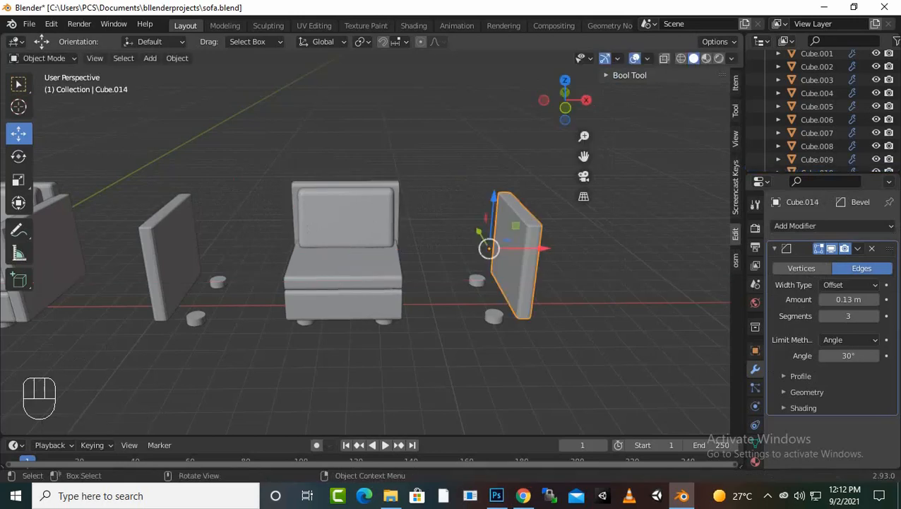
left_click_drag(540, 248, 431, 248)
left_click(168, 254)
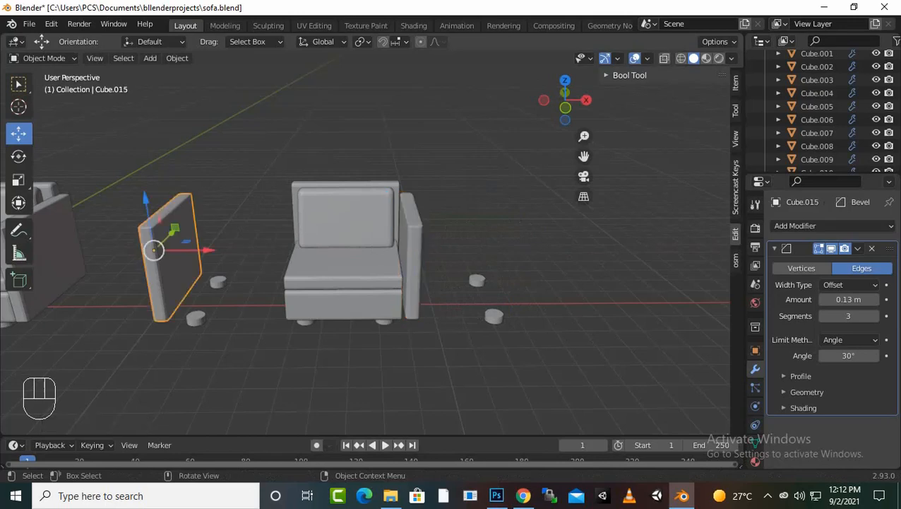
left_click_drag(188, 249, 341, 249)
Delete the four stray legs standing outside the armchair's armrests, two on each side
left_click(476, 280)
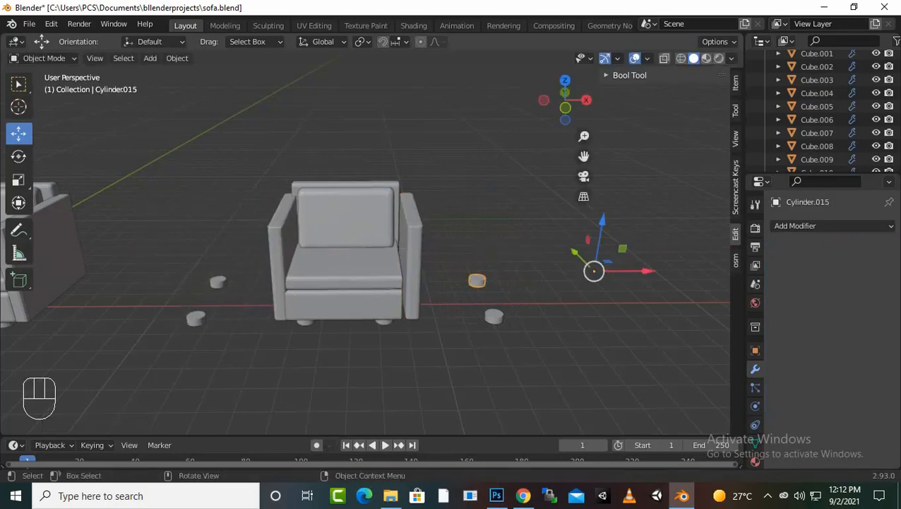
key("Delete")
left_click(494, 316)
key("Delete")
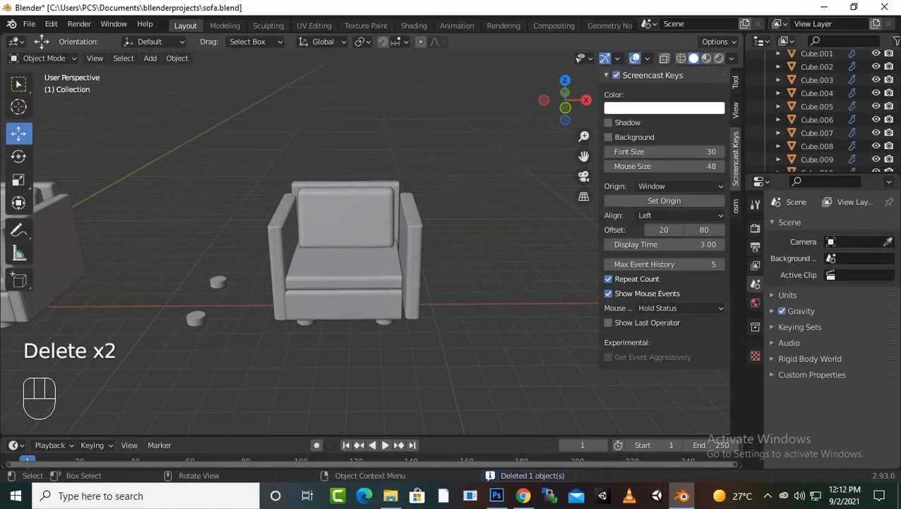
left_click(218, 282)
key("Delete")
left_click(196, 318)
key("Delete")
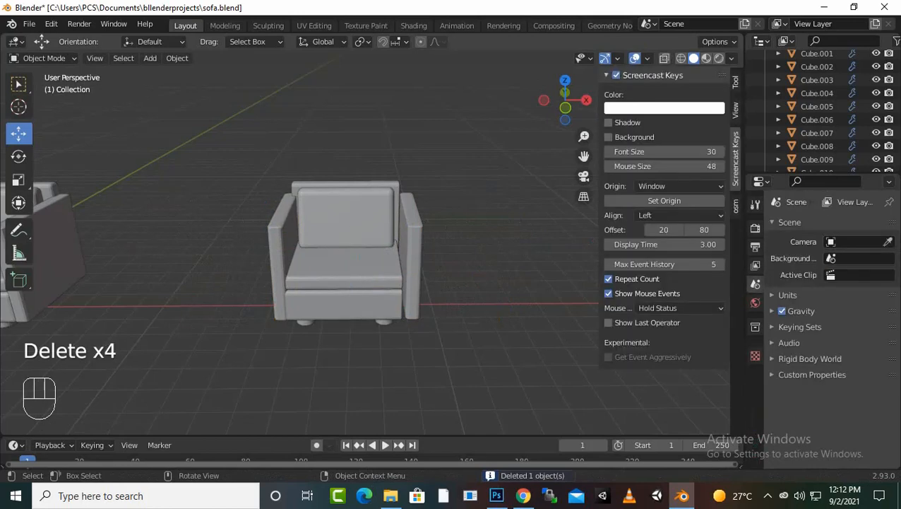
middle_click_drag(201, 314, 190, 286)
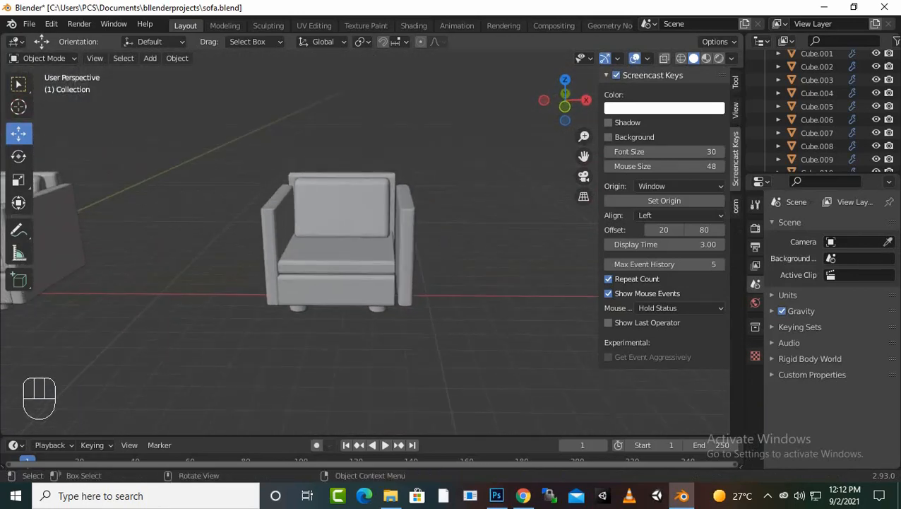
Select all parts of the armchair and move it along X closer to the sofa
left_click(406, 244)
left_click_drag(469, 141, 277, 355)
mouse_move(277, 355)
middle_mouse_down()
mouse_move(339, 300)
mouse_move(345, 364)
mouse_move(278, 347)
middle_mouse_up()
scroll(365, 254, "down", 5)
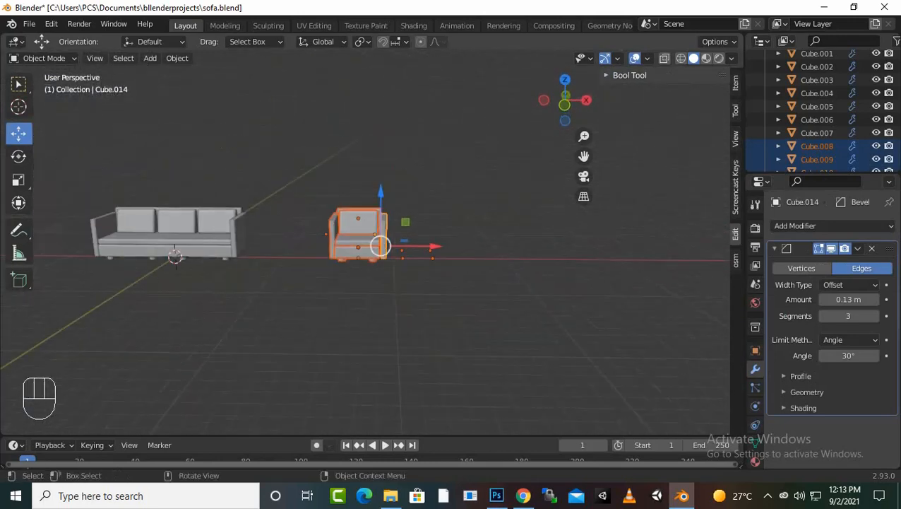
left_click_drag(435, 245, 358, 245)
middle_click_drag(358, 246, 347, 272)
Try to remove the leftover origin points beside the armchair by deleting vertices in Edit Mode
key("KP_Decimal")
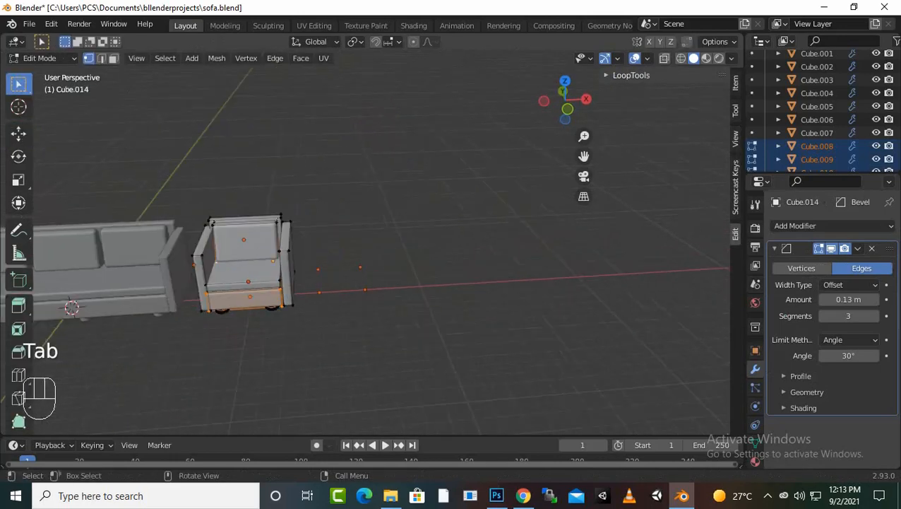
left_click_drag(417, 228, 264, 425)
key("Delete")
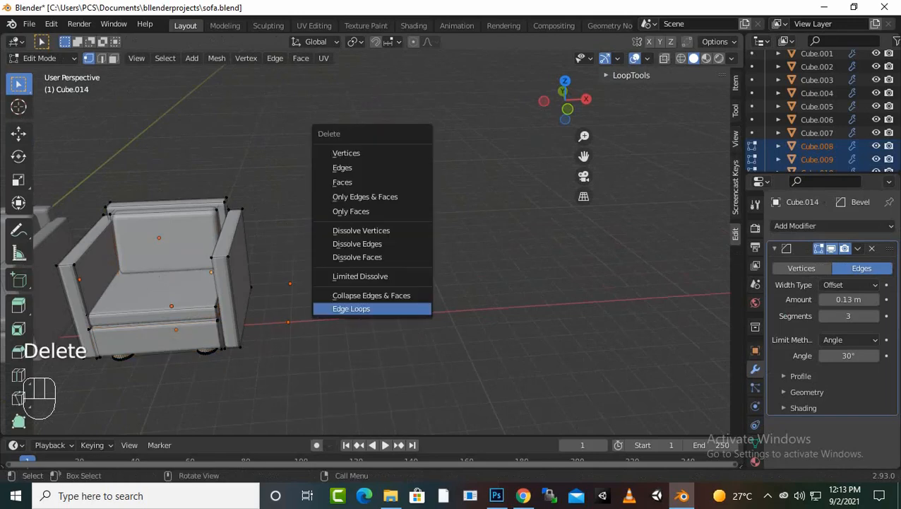
left_click(348, 153)
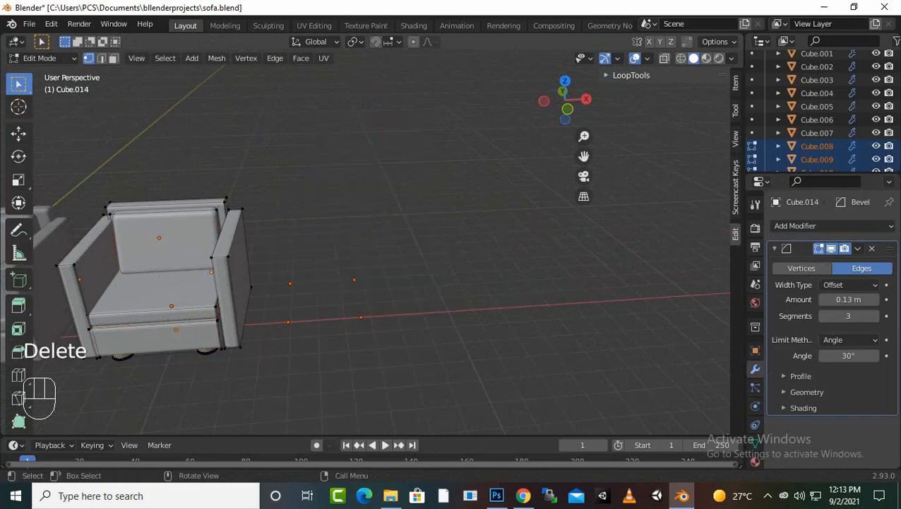
middle_click_drag(347, 183, 393, 178)
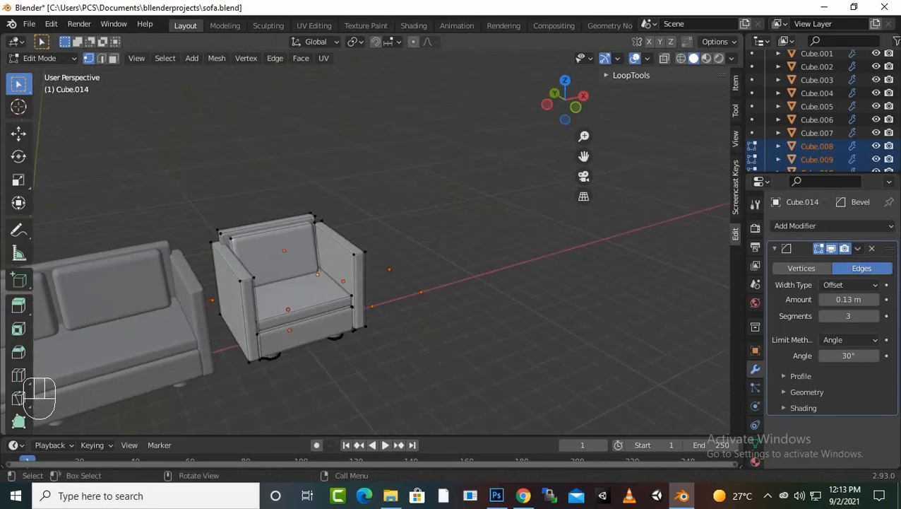
scroll(382, 243, "down", 2)
key("ctrl+z")
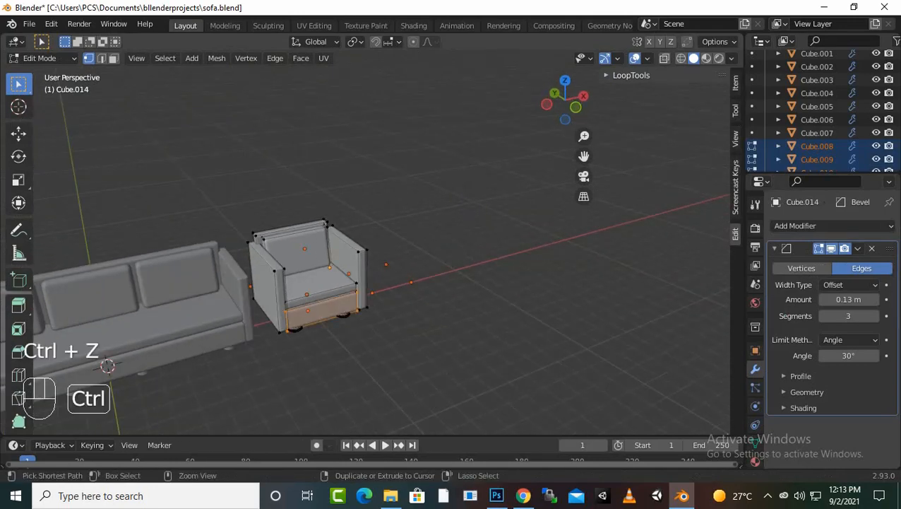
key("ctrl+z")
Try placing a duplicate of the armchair with its movement locked on the X axis
scroll(381, 242, "down", 1)
mouse_move(381, 242)
middle_mouse_down()
mouse_move(390, 241)
mouse_move(374, 233)
middle_mouse_up()
key("shift")
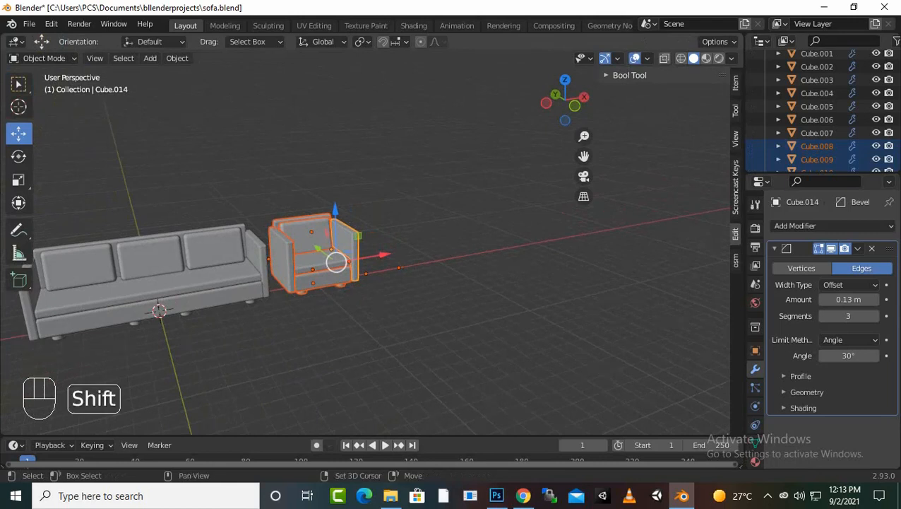
key("shift+d")
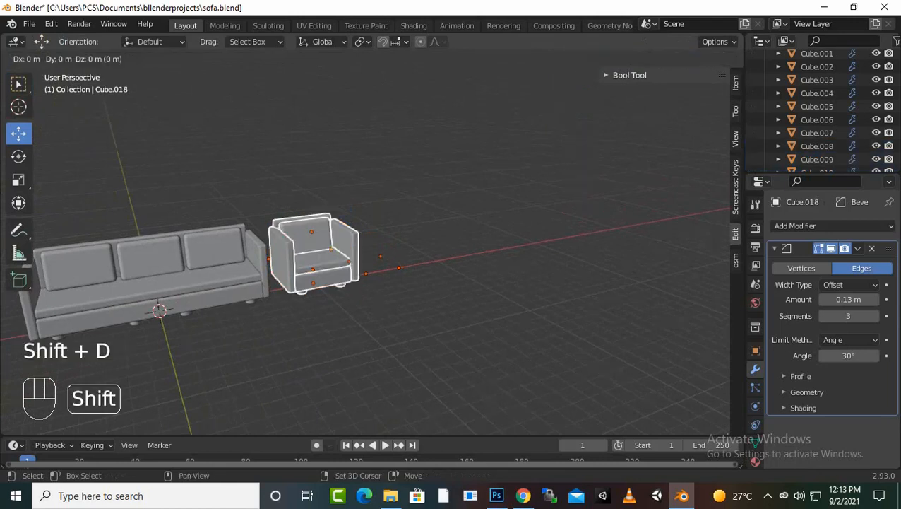
key("shift+x")
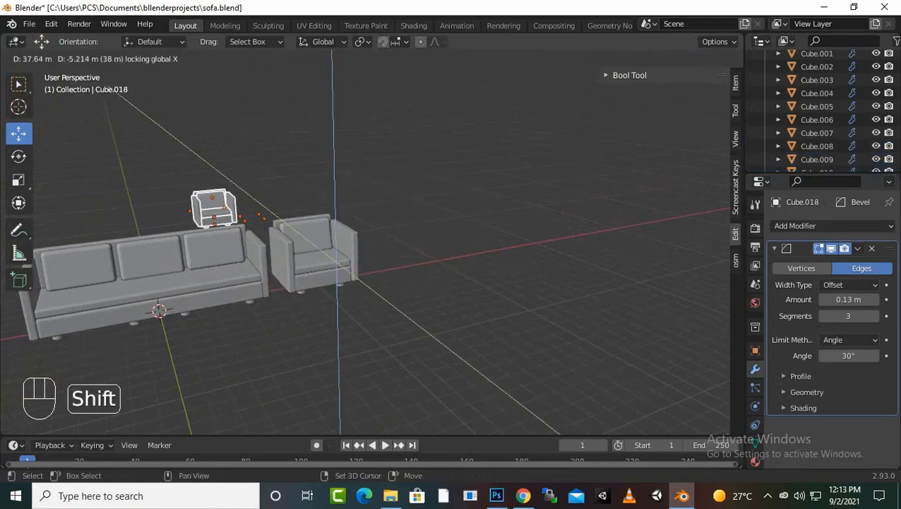
left_click(346, 209)
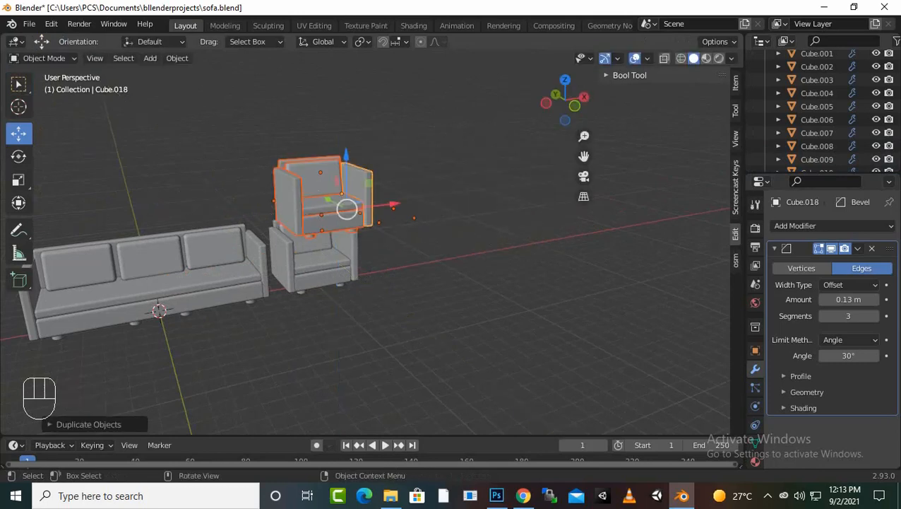
Delete the raised armchair duplicate, and undo both the deletion and the duplication
scroll(353, 216, "down", 5)
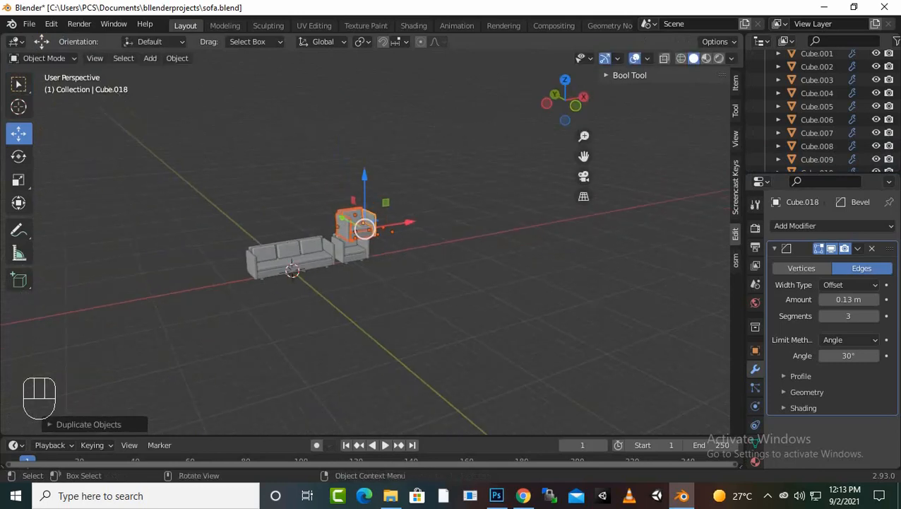
middle_click_drag(353, 216, 523, 224)
key("Delete")
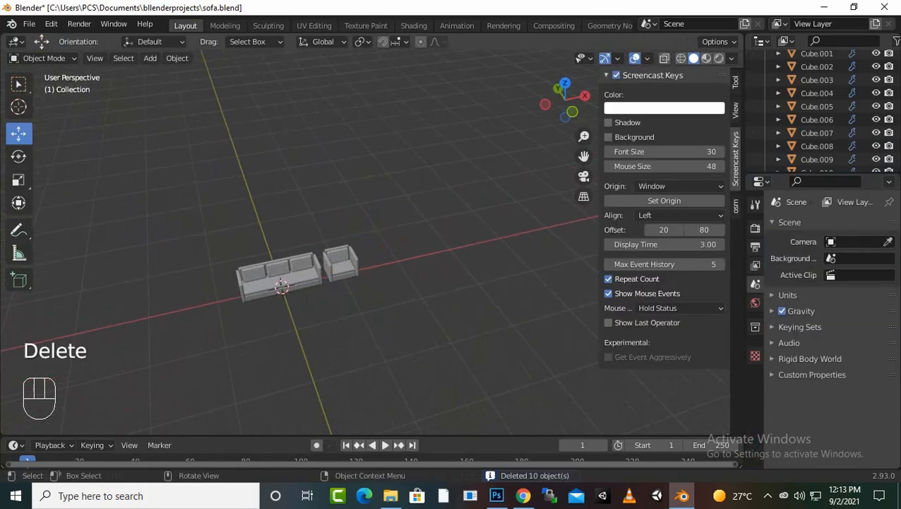
scroll(366, 244, "up", 2)
key("ctrl+z")
key("ctrl+z")
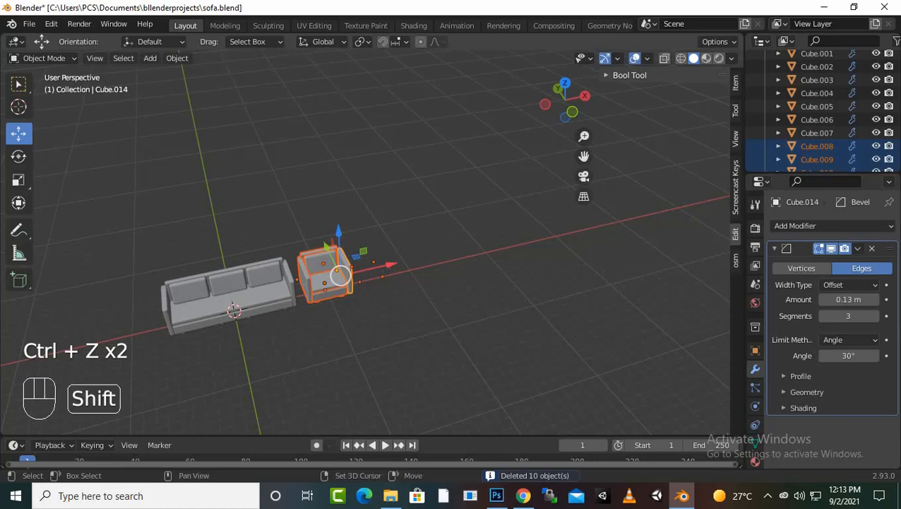
Duplicate the armchair and place the copy about -20 m along the X axis, beyond the sofa's opposite end, and clear the selection
key("shift+d")
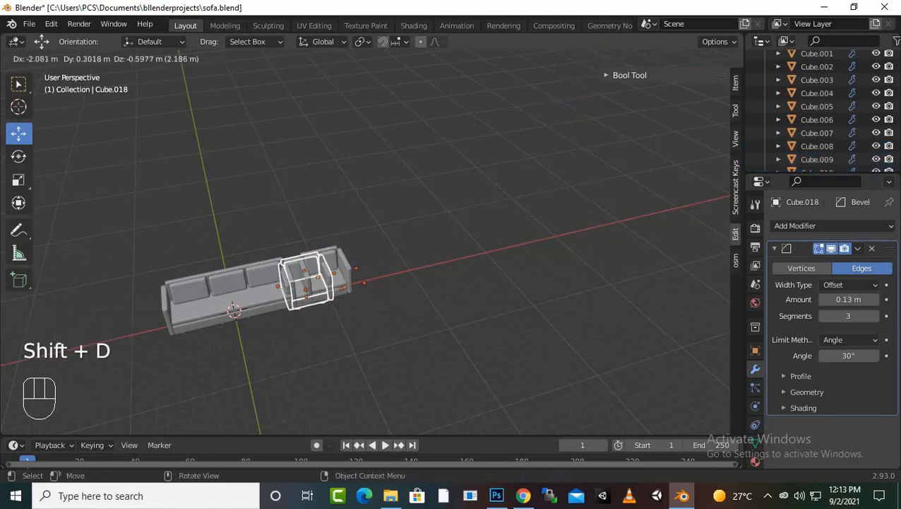
key("x")
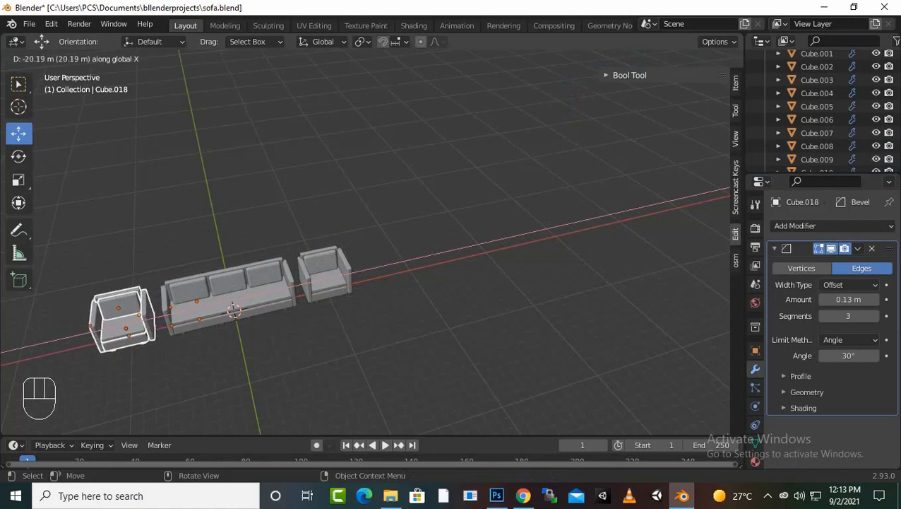
left_click(126, 319)
scroll(367, 243, "down", 1)
middle_click_drag(212, 296, 397, 236)
scroll(367, 244, "up", 7)
scroll(367, 244, "down", 2)
key("alt+a")
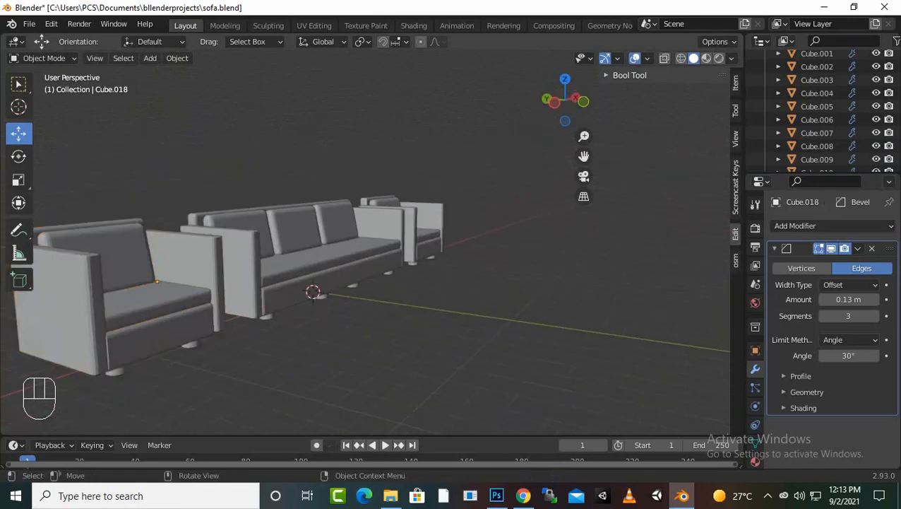
key("Tab")
key("Tab")
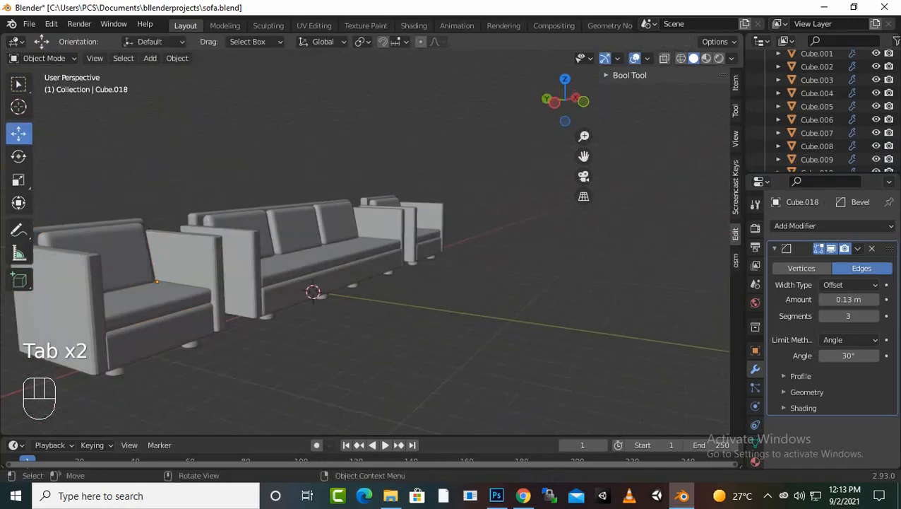
Apply Shade Smooth to all parts of the sofa and both armchairs
middle_click_drag(395, 296, 413, 321)
scroll(371, 297, "down", 6)
scroll(325, 332, "up", 2)
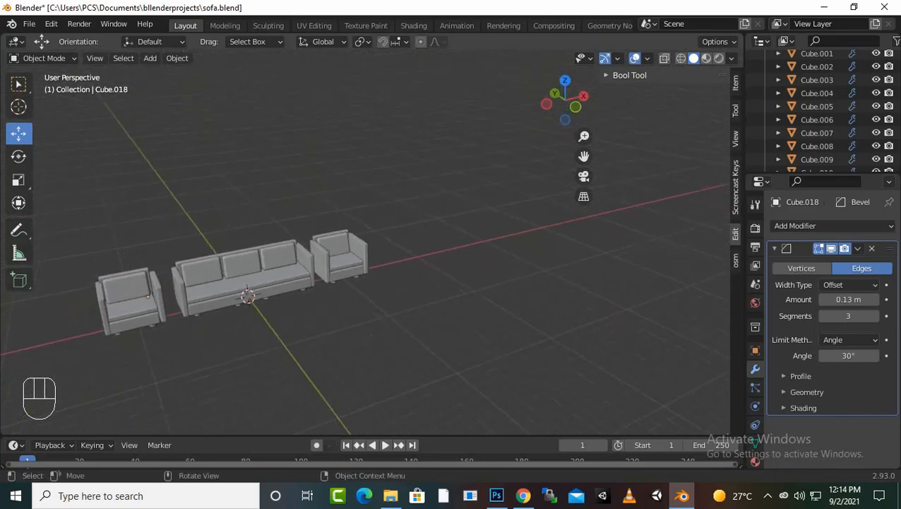
key("a")
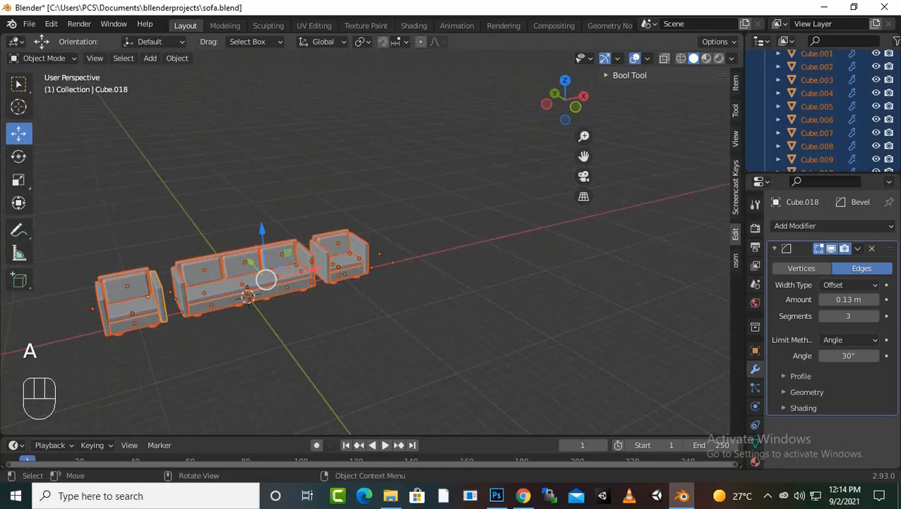
middle_click_drag(413, 321, 468, 307)
scroll(467, 306, "up", 2)
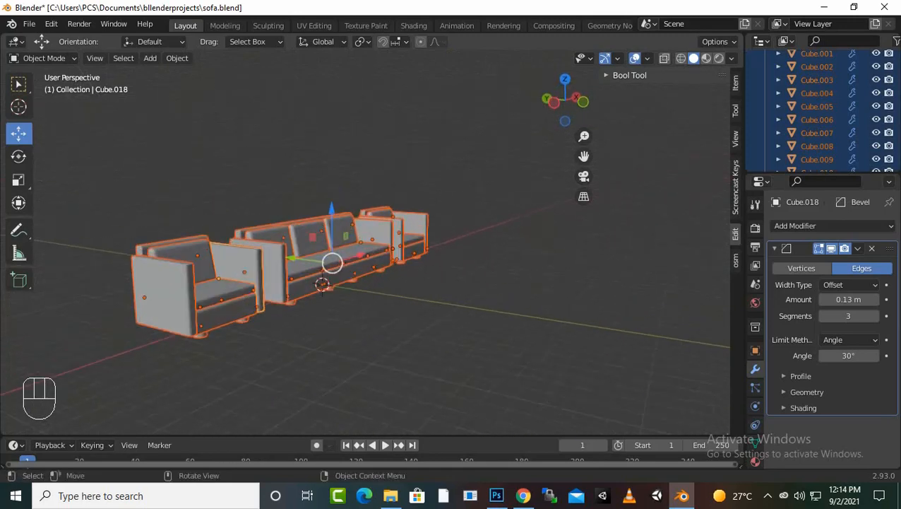
scroll(375, 282, "up", 1)
right_click(268, 283)
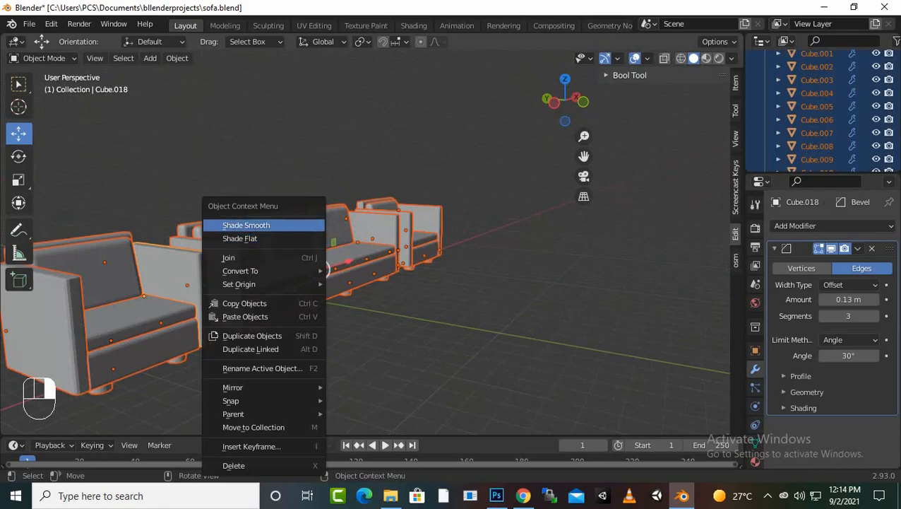
left_click(246, 224)
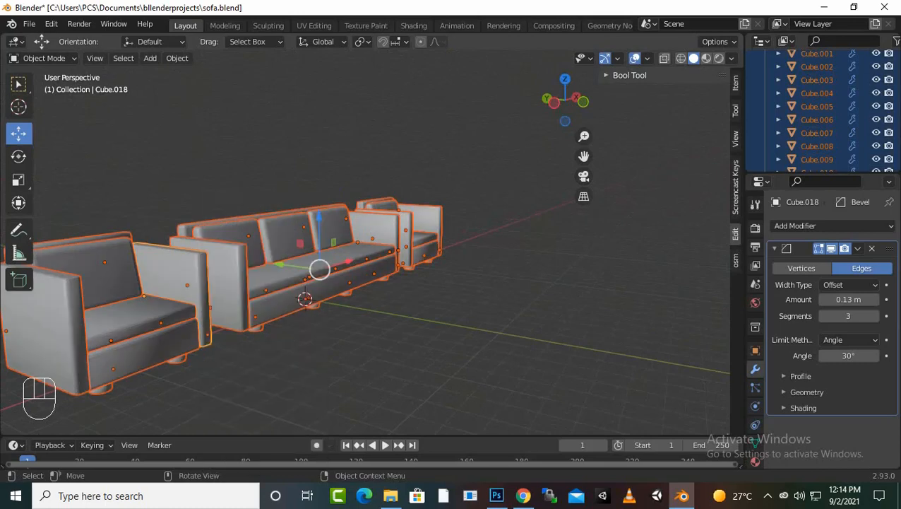
middle_click_drag(395, 282, 353, 279)
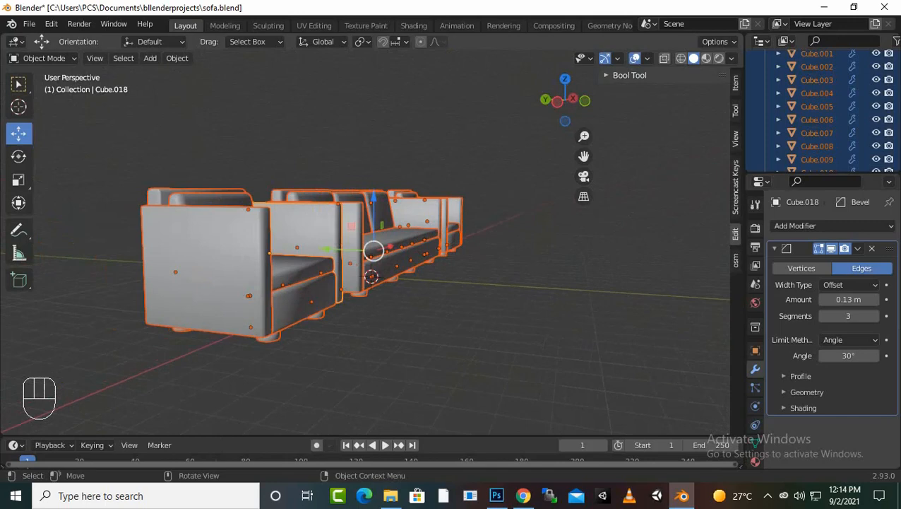
key("Tab")
middle_click_drag(382, 268, 369, 283)
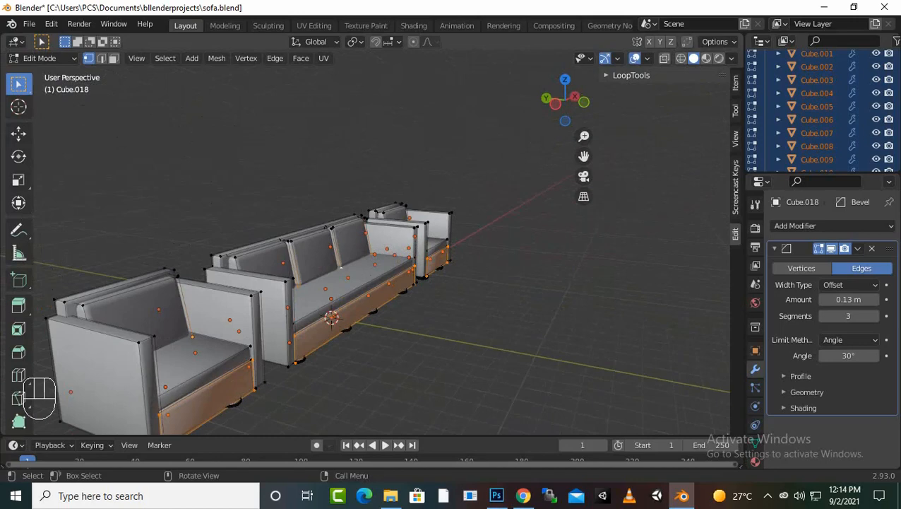
left_click_drag(510, 157, 29, 433)
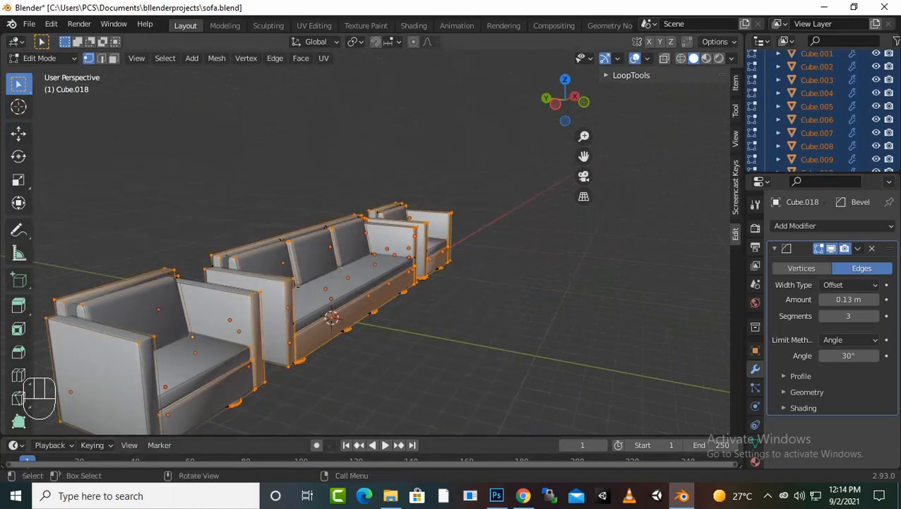
left_click(494, 169)
right_click(329, 308)
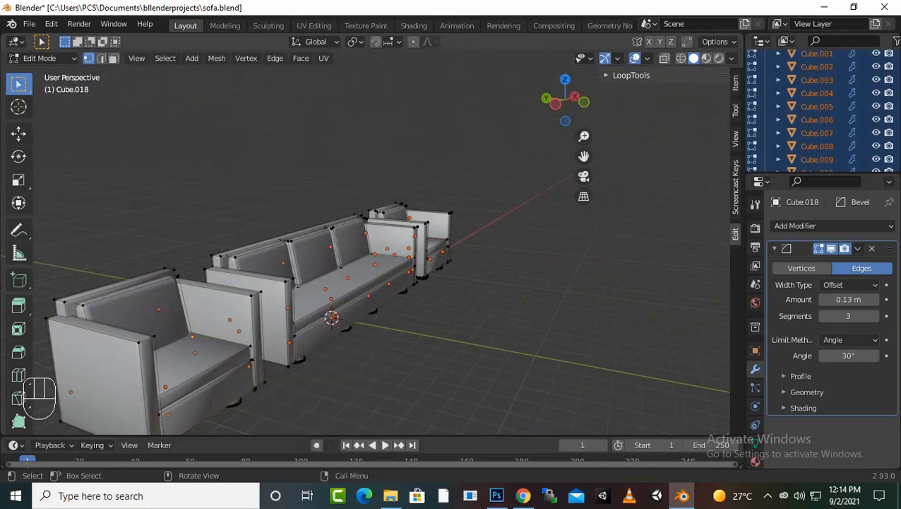
scroll(382, 269, "down", 4)
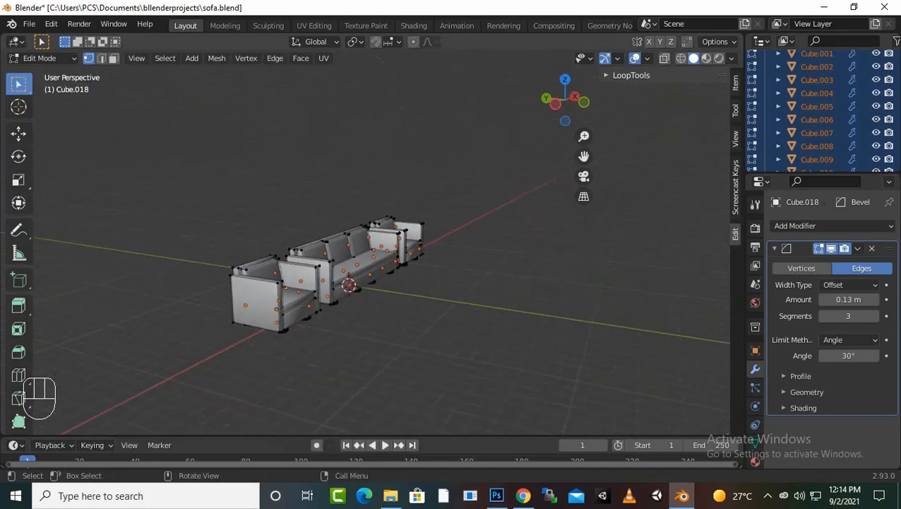
mouse_move(367, 297)
middle_mouse_down()
mouse_move(337, 322)
mouse_move(318, 278)
mouse_move(360, 295)
middle_mouse_up()
scroll(346, 261, "down", 3)
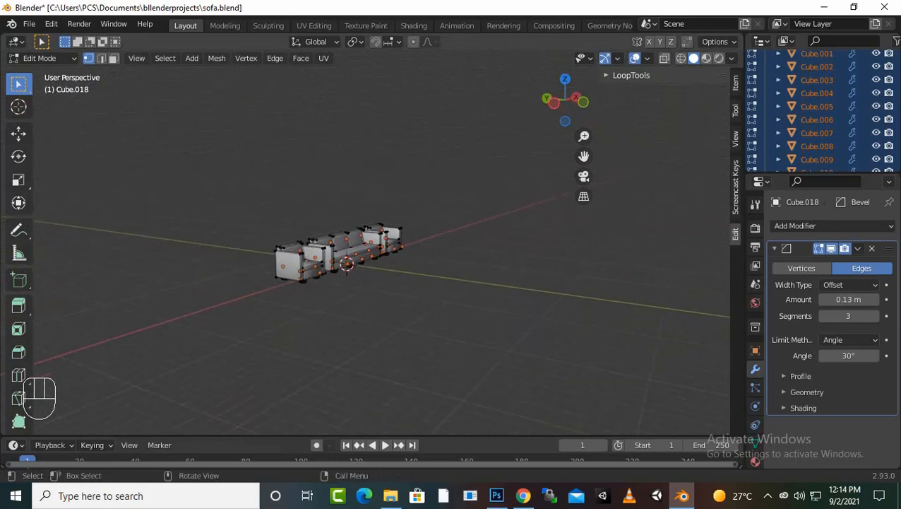
key("Tab")
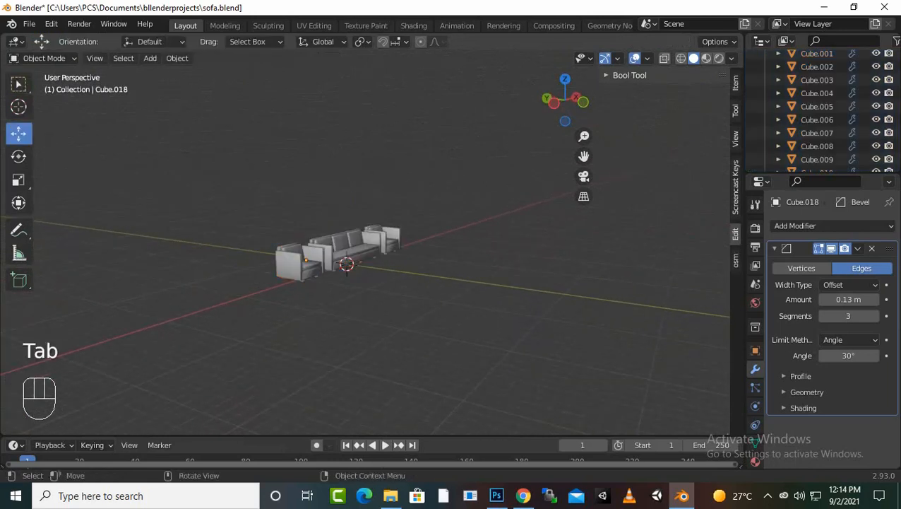
Examine the sofa and both armchairs up close and from the side, and look through the scene's object list
scroll(332, 268, "up", 3)
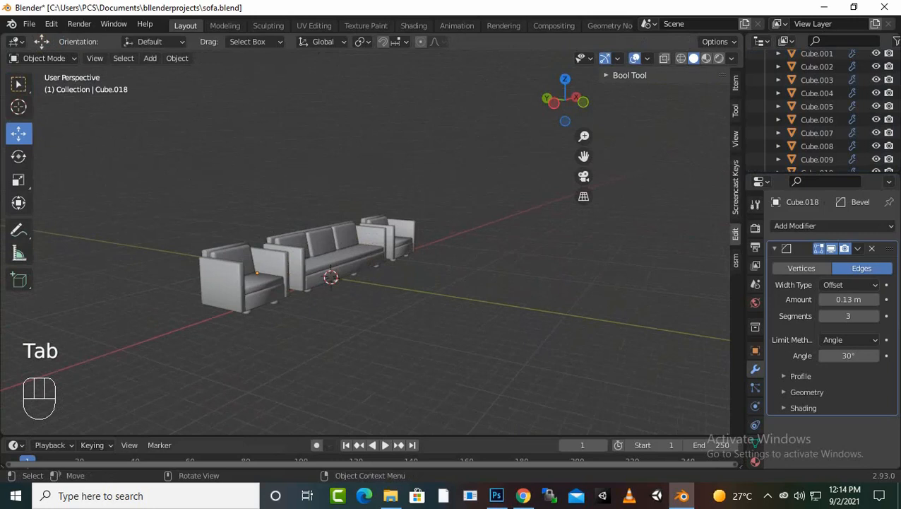
scroll(823, 105, "up", 2)
scroll(822, 98, "down", 10)
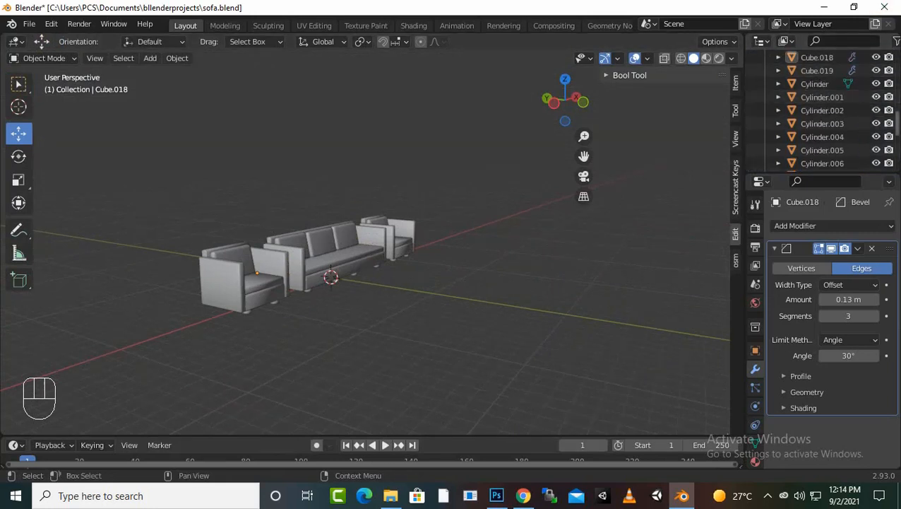
scroll(823, 105, "down", 5)
scroll(365, 244, "up", 4)
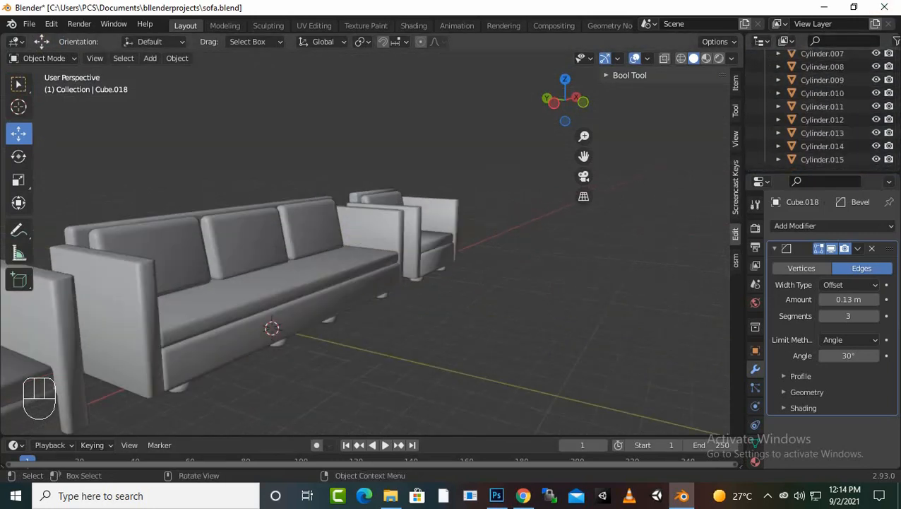
scroll(365, 244, "down", 2)
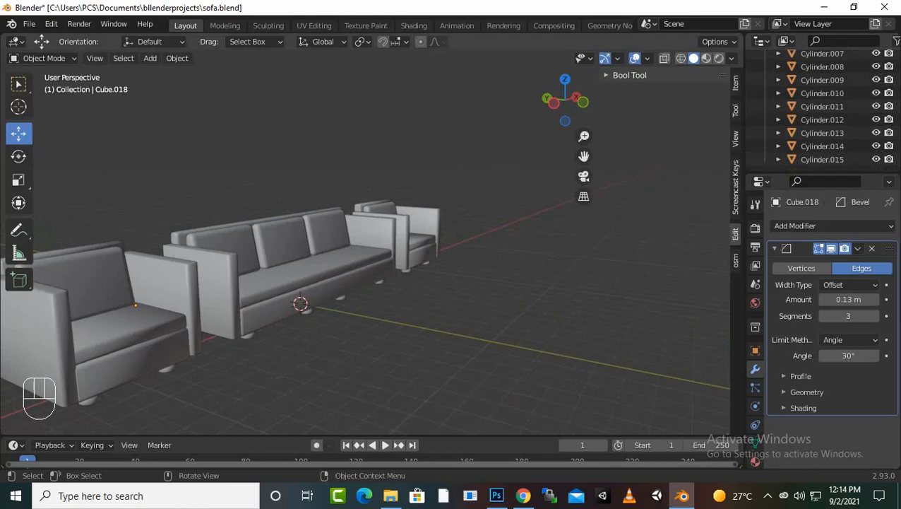
middle_click_drag(365, 244, 438, 246)
left_click(768, 495)
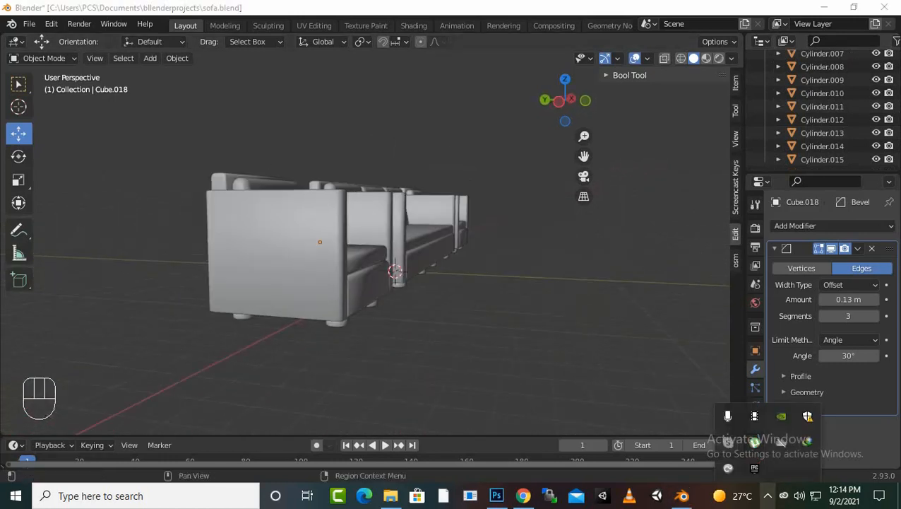